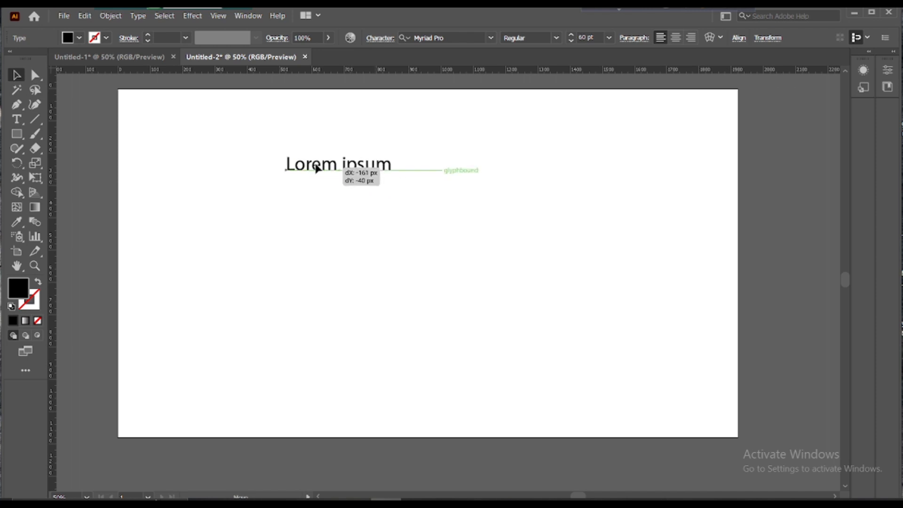
- Replace the "Lorem ipsum" placeholder text with a person's full name
triple_click(312, 154)
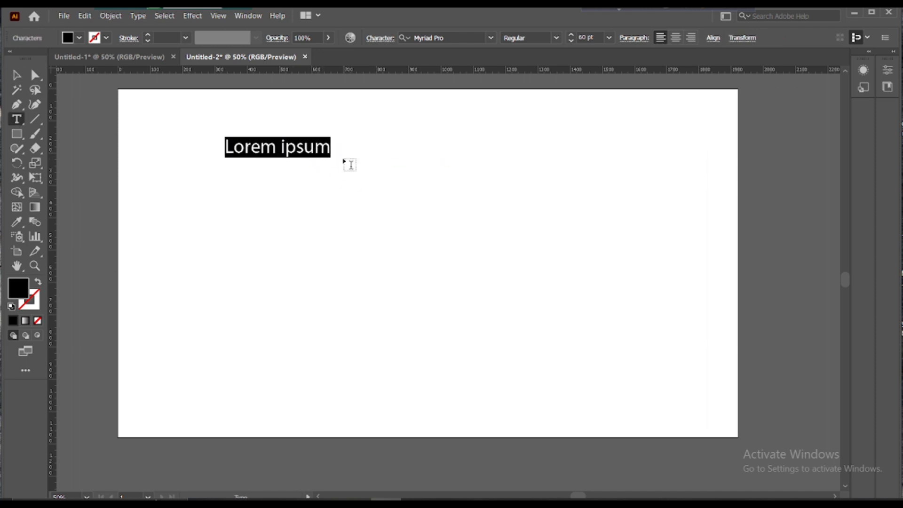
type("moynul")
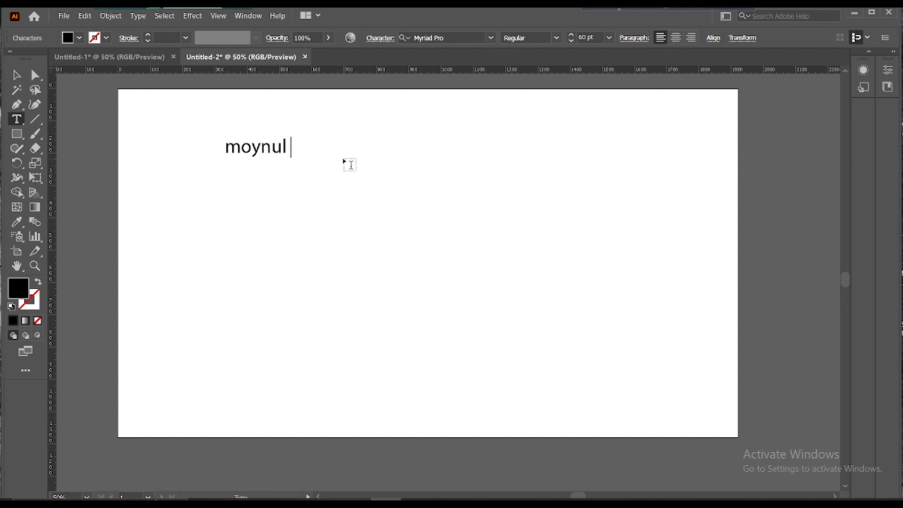
type(" islam")
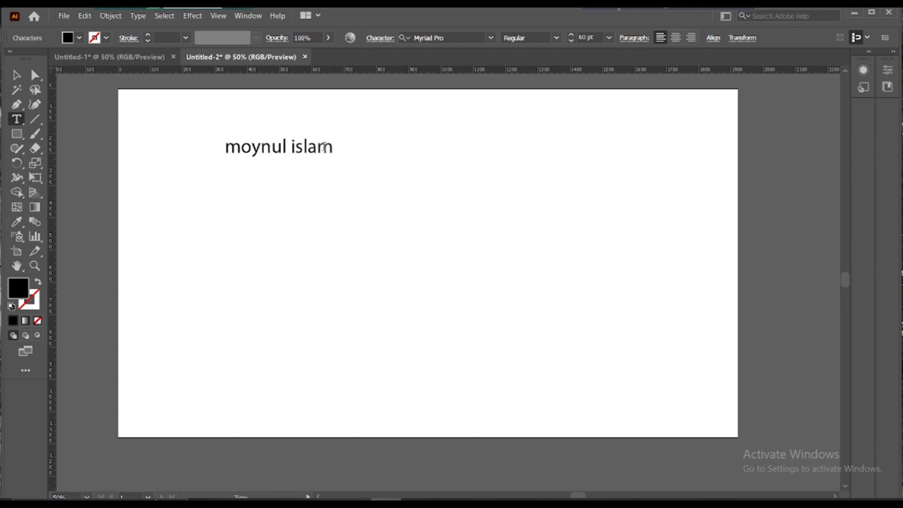
- Clear the name from the text object and enter "Type tools" instead
key("BackSpace")
key("BackSpace")
key("BackSpace")
key("BackSpace")
key("BackSpace")
key("BackSpace")
key("BackSpace")
key("BackSpace")
key("BackSpace")
key("BackSpace")
key("BackSpace")
key("BackSpace")
key("BackSpace")
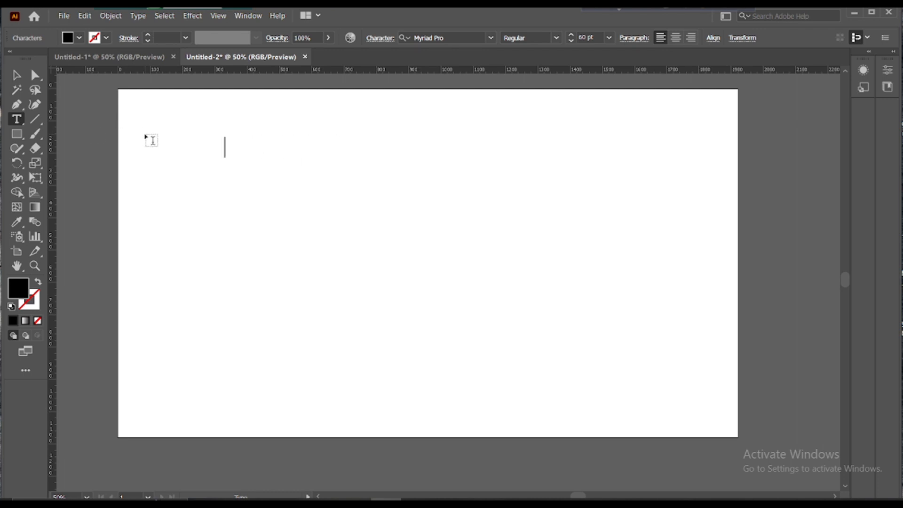
type("Type t")
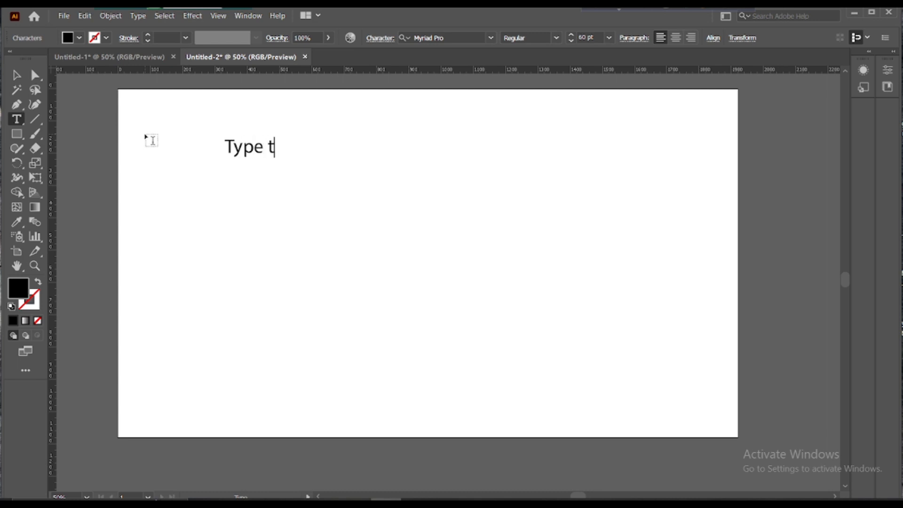
key("BackSpace")
type("tools")
key("Escape")
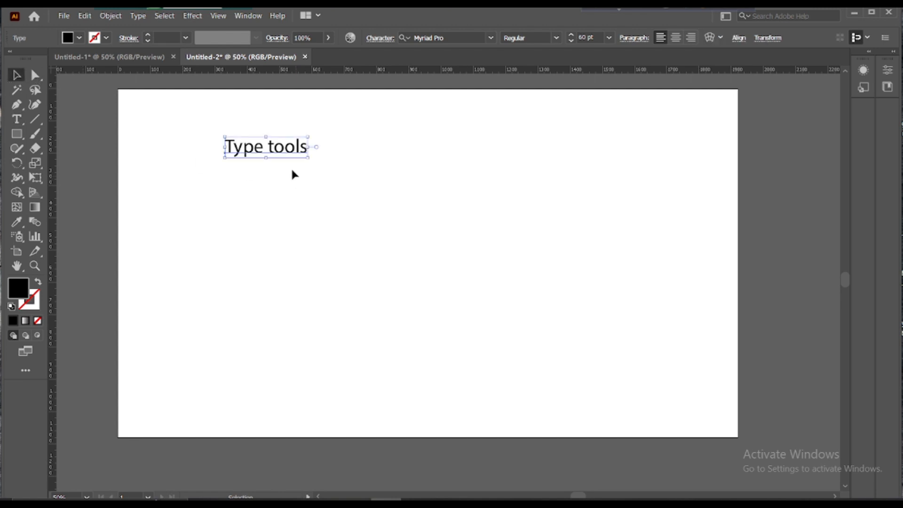
- Enlarge the "Type tools" text into a big title and place it at the top middle of the artboard
left_click_drag(276, 155, 634, 215)
left_click_drag(506, 190, 409, 149)
left_click(390, 190)
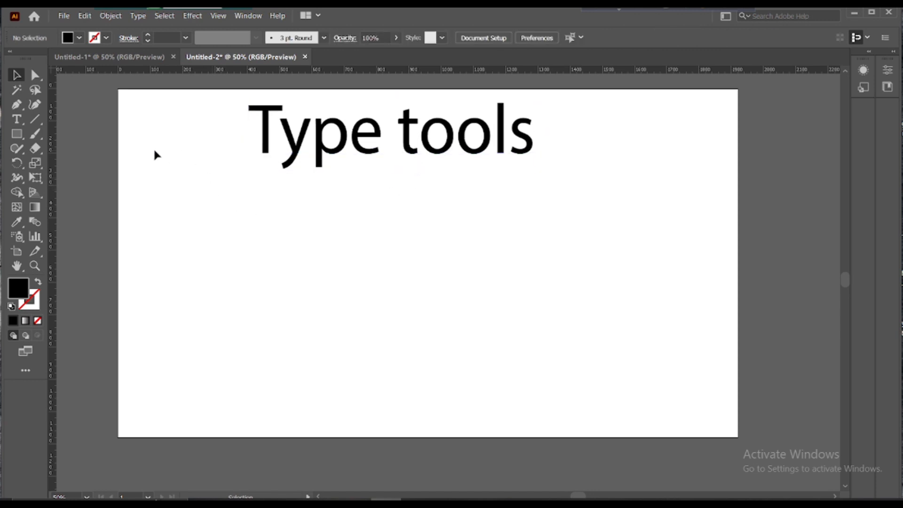
- Try to start area text on the empty artboard with the Area Type tool
right_click(17, 120)
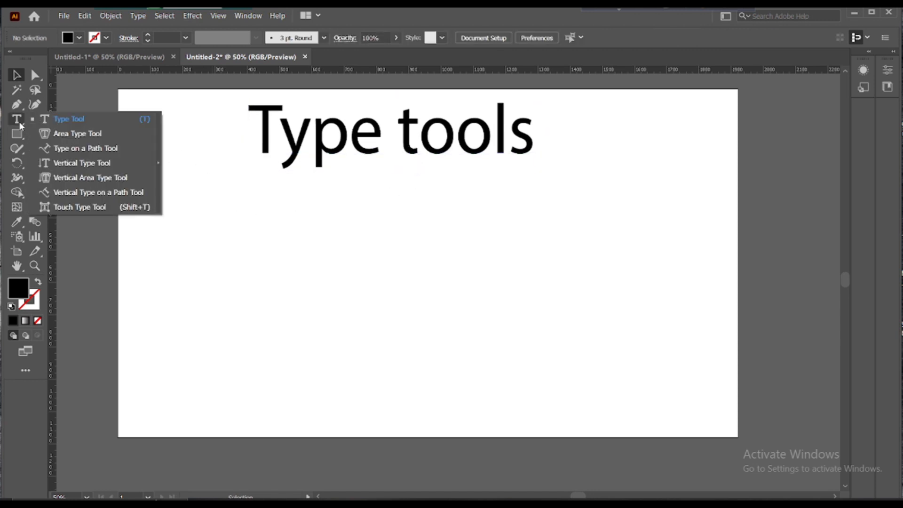
left_click(84, 123)
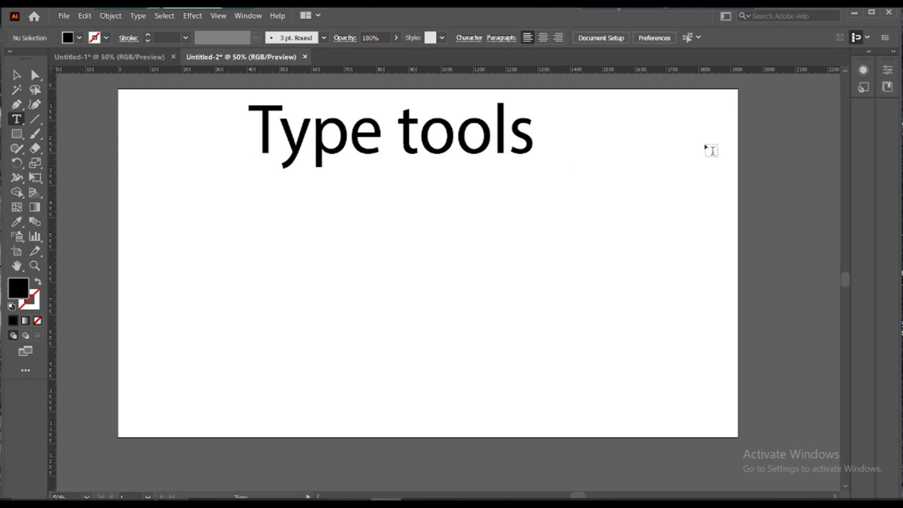
right_click(17, 119)
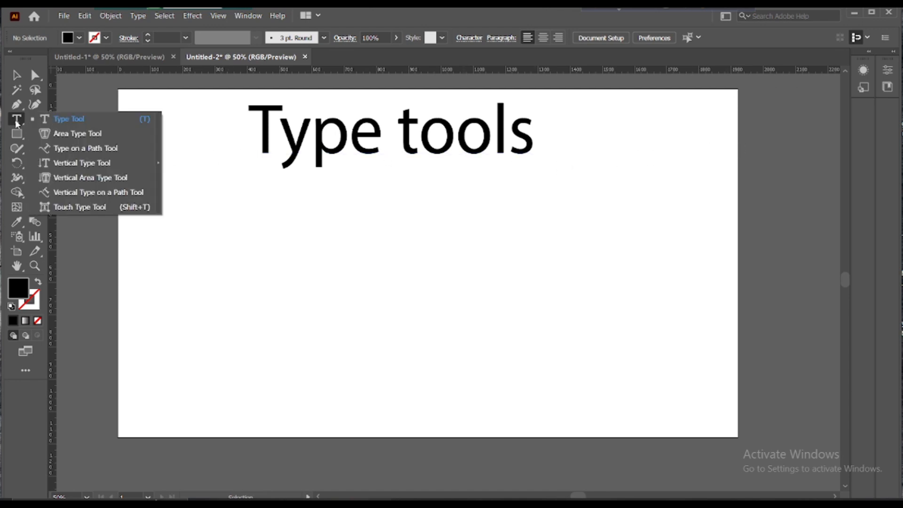
left_click(60, 136)
right_click(60, 141)
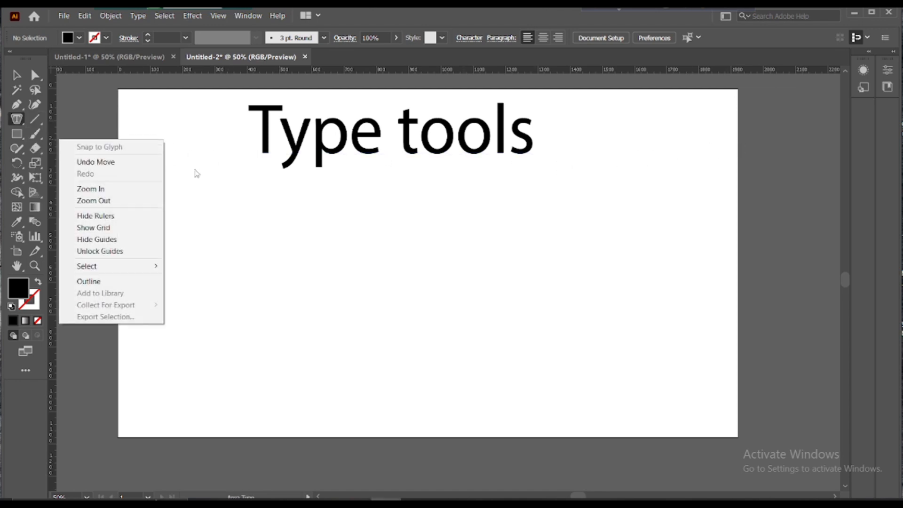
left_click(369, 226)
left_click(566, 276)
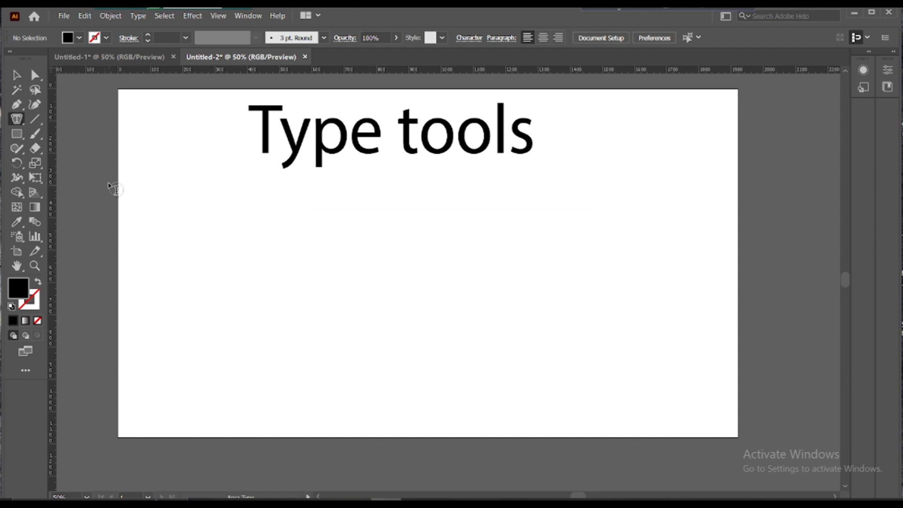
- Draw a tall black rectangle below the left part of the title and convert it to placeholder area text
left_click(17, 135)
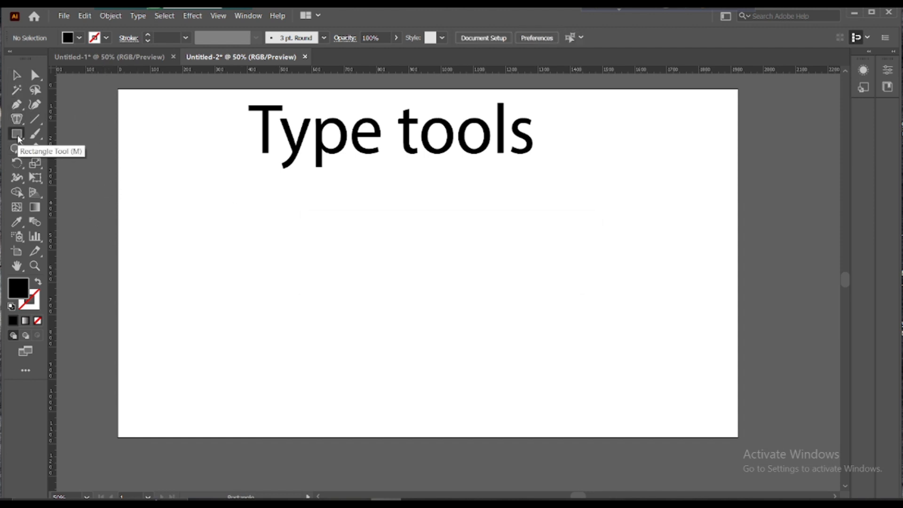
left_click(17, 137)
left_click(59, 136)
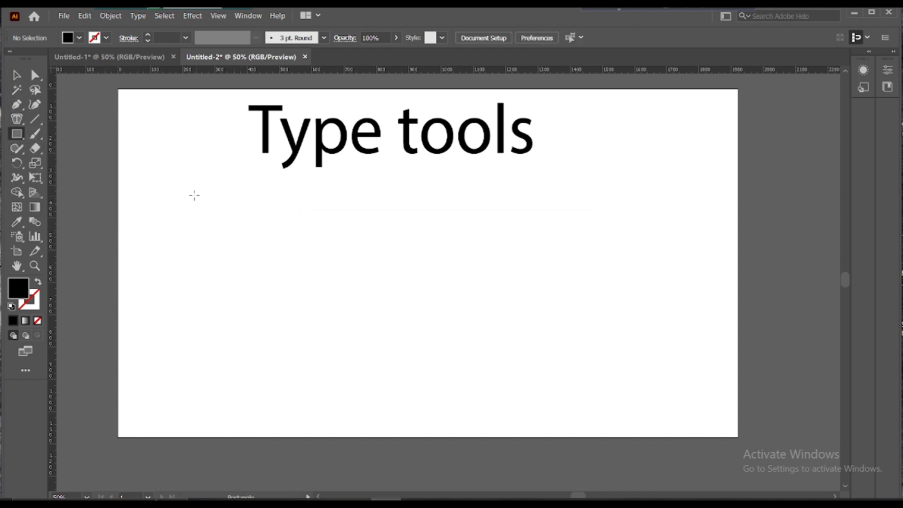
left_click_drag(177, 194, 323, 401)
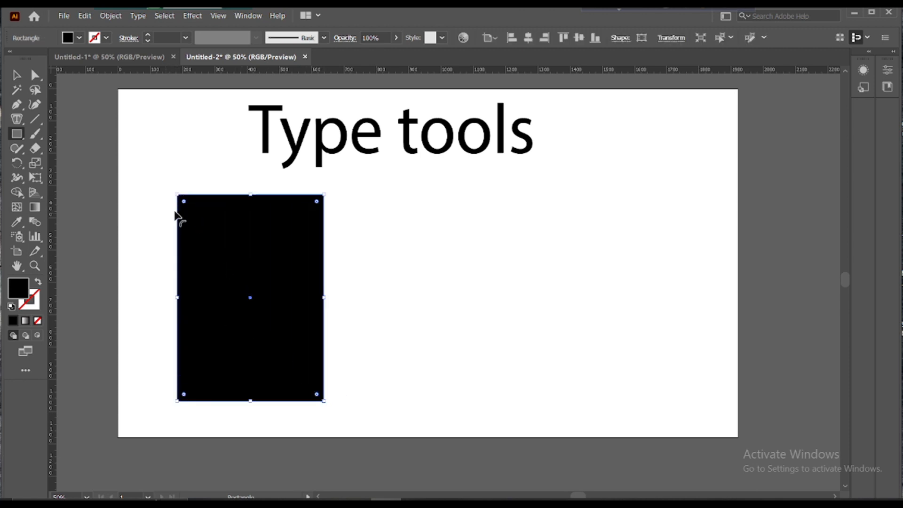
key("t")
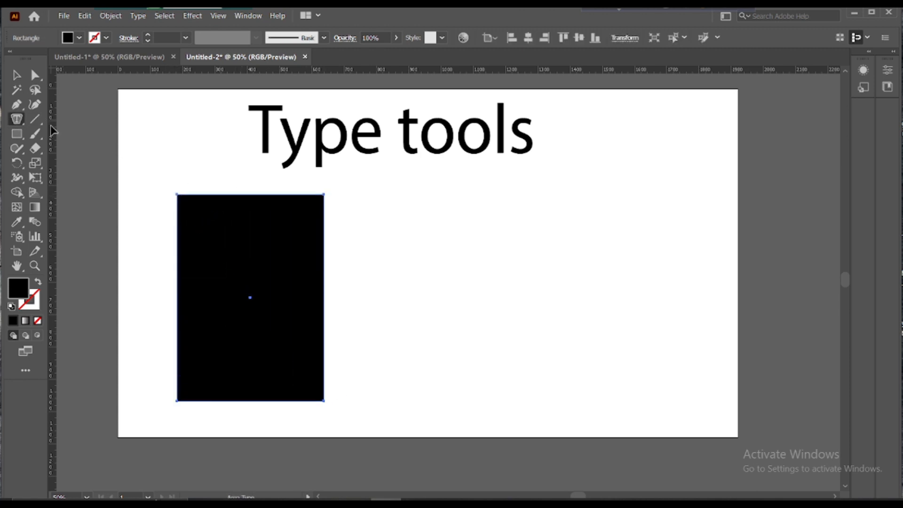
left_click(213, 198)
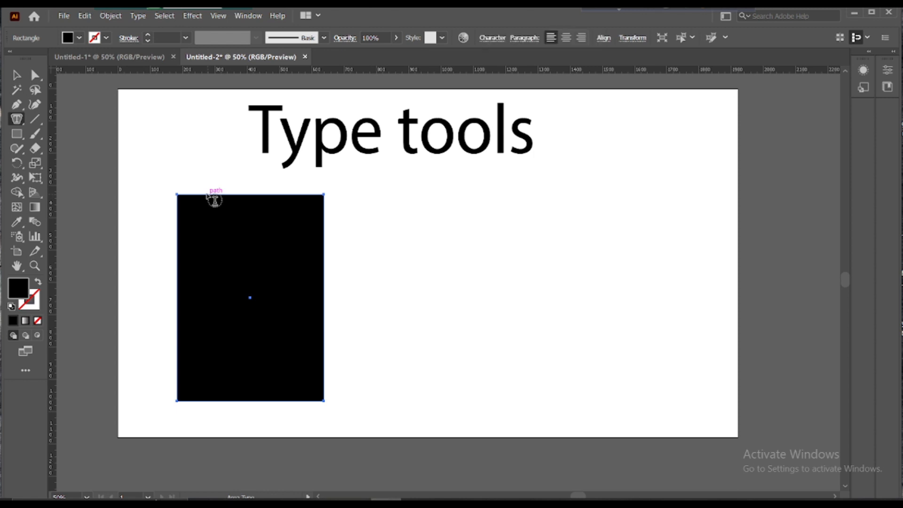
key("Escape")
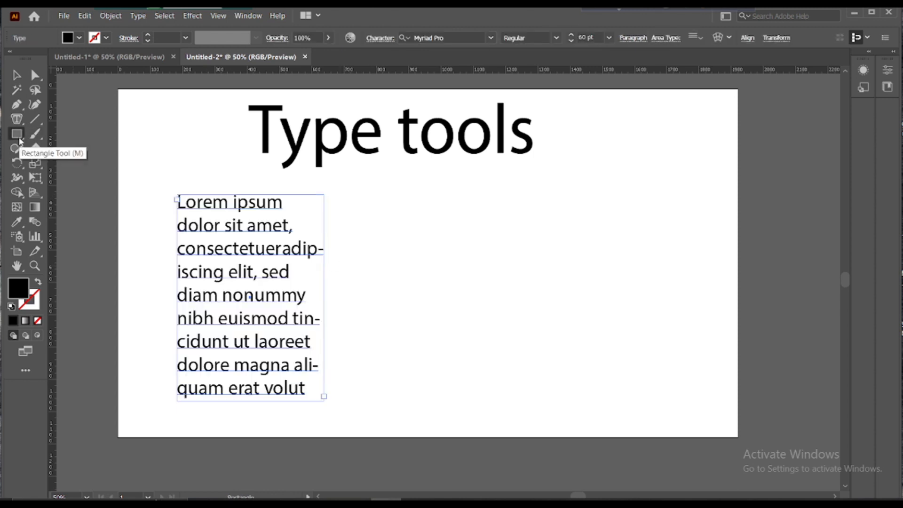
- Draw a rounded rectangle beside the first text block and convert it to placeholder area text
left_click_drag(17, 133, 70, 147)
left_click_drag(368, 206, 527, 388)
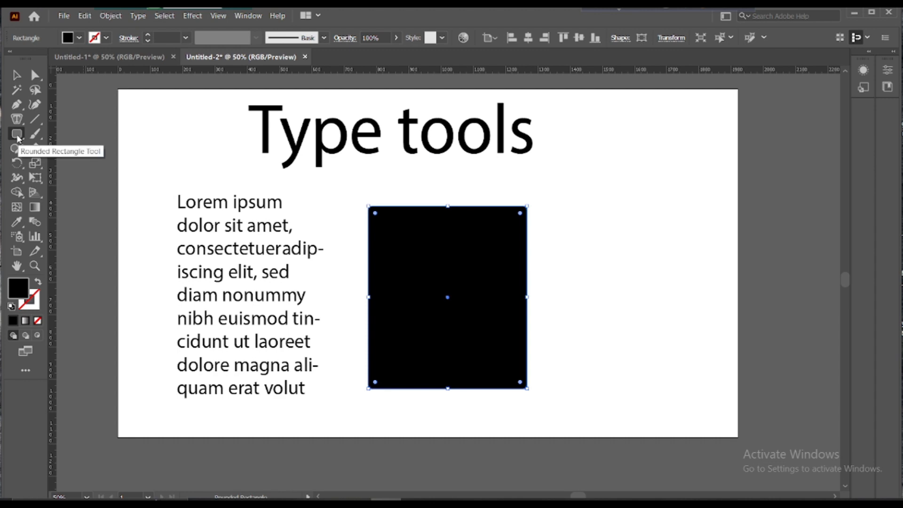
left_click(17, 119)
left_click(411, 205)
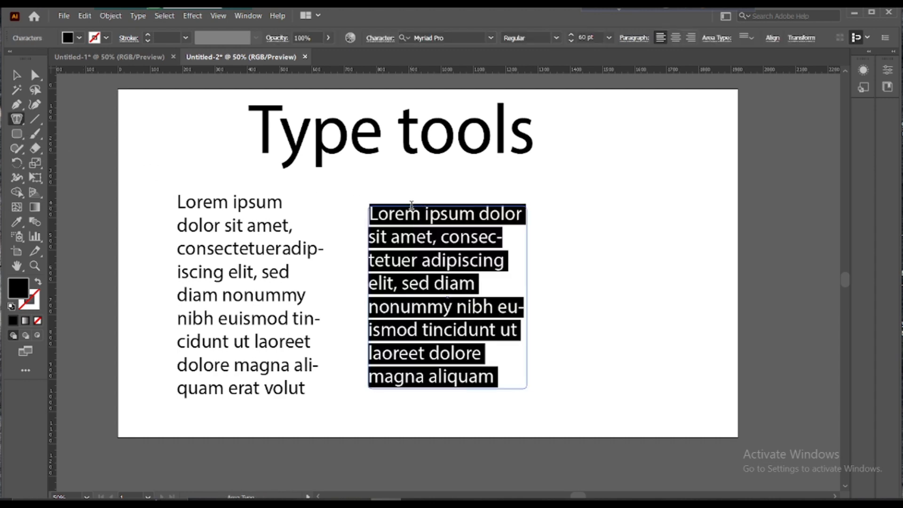
- Draw a tall ellipse near the artboard's right edge and convert it to placeholder area text
left_click_drag(17, 134, 61, 161)
left_click_drag(579, 220, 715, 386)
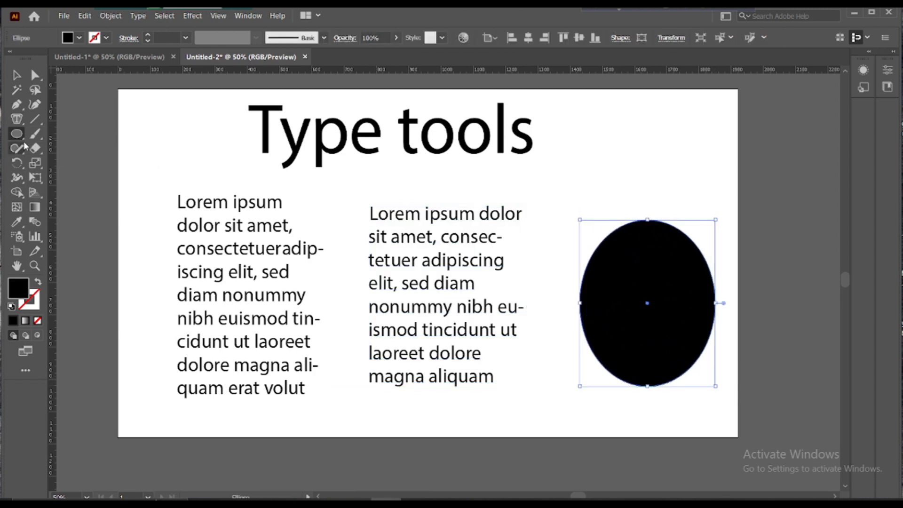
left_click(17, 118)
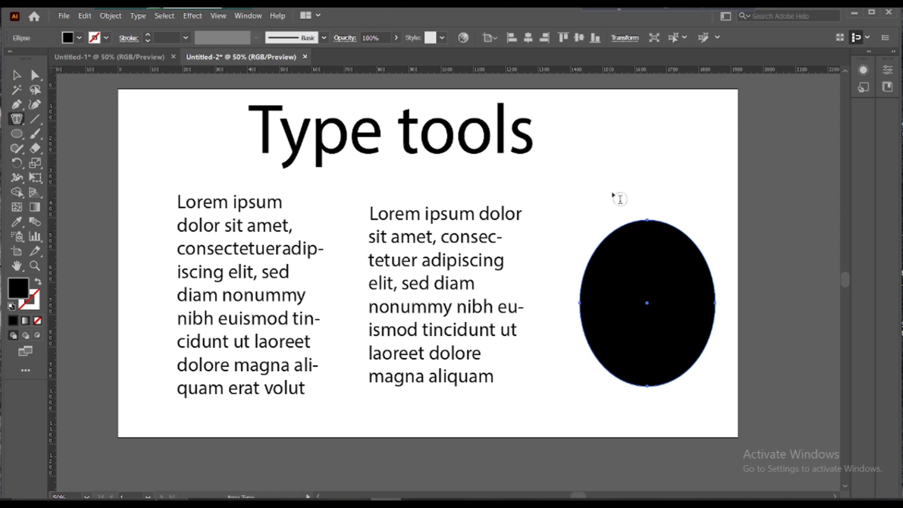
left_click(626, 226)
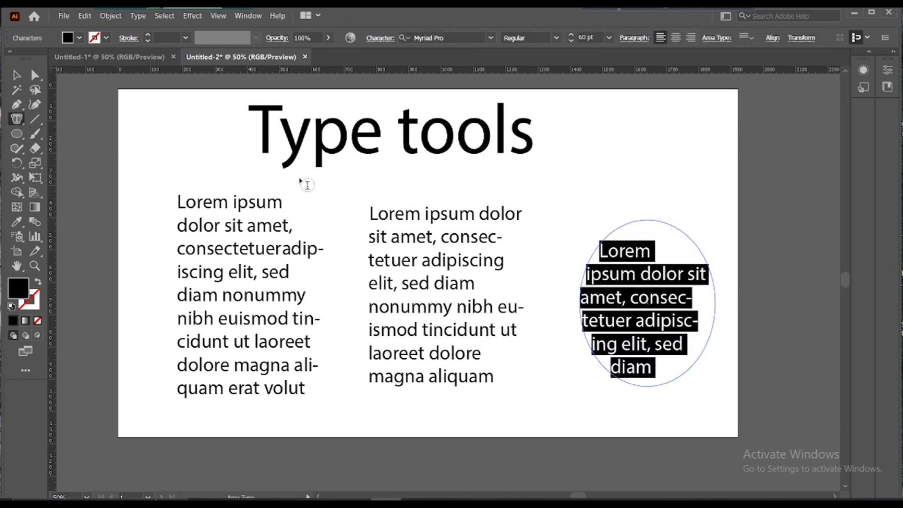
- Select the three placeholder text blocks below the title and delete them
left_click(16, 104)
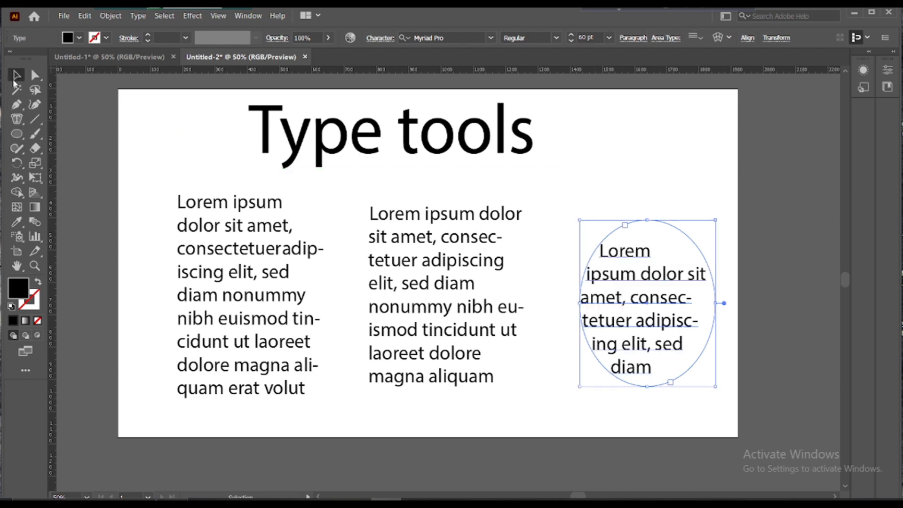
key("v")
left_click(549, 206)
left_click_drag(573, 202, 203, 367)
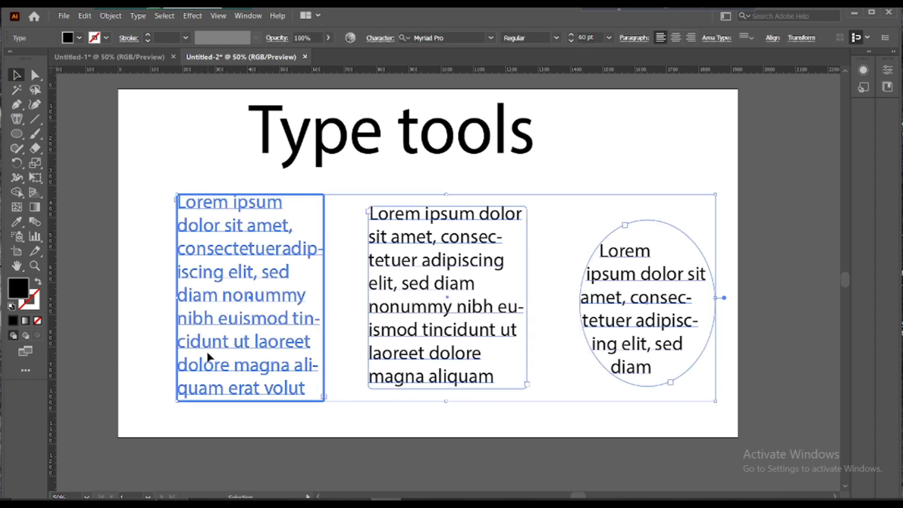
key("Delete")
- Draw a closed black shape with the Pen tool, with a wavy upper edge sloping to a low step and a flat base
left_click(16, 105)
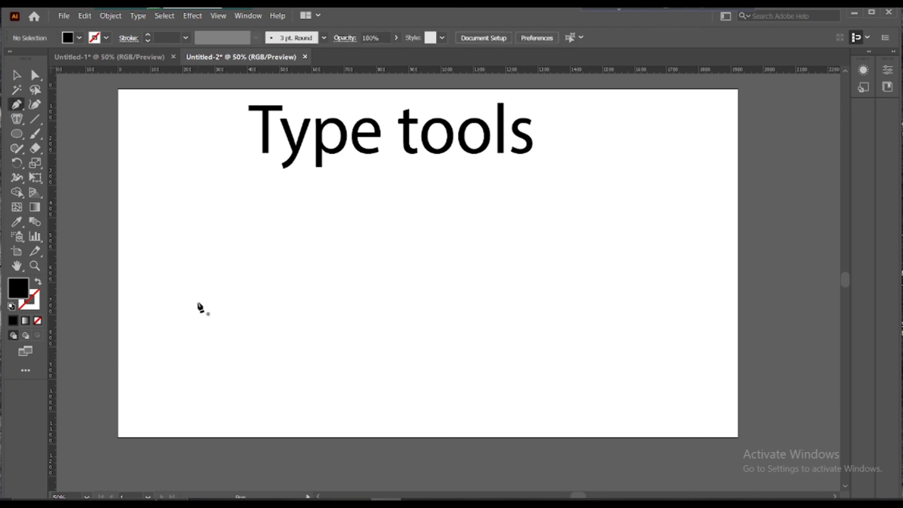
left_click(201, 283)
left_click_drag(271, 311, 286, 354)
left_click(350, 309)
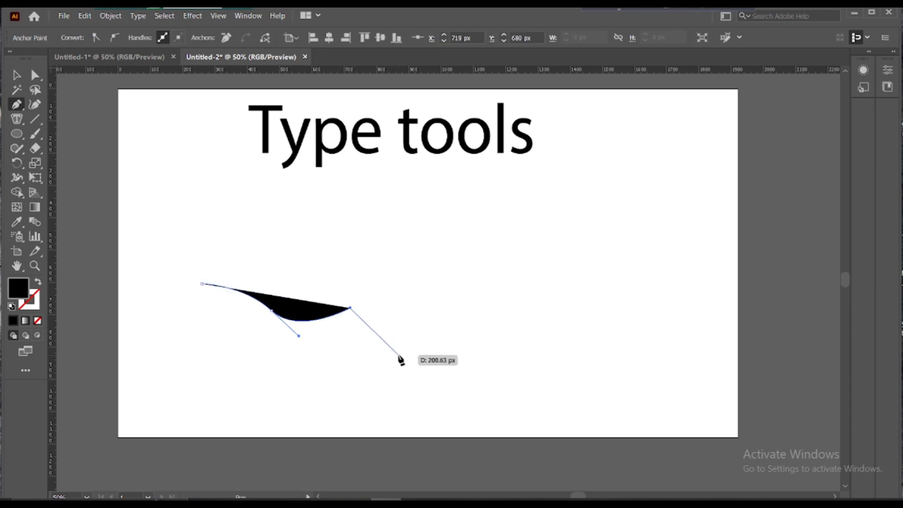
left_click(399, 354)
left_click(455, 355)
left_click(455, 383)
left_click(196, 382)
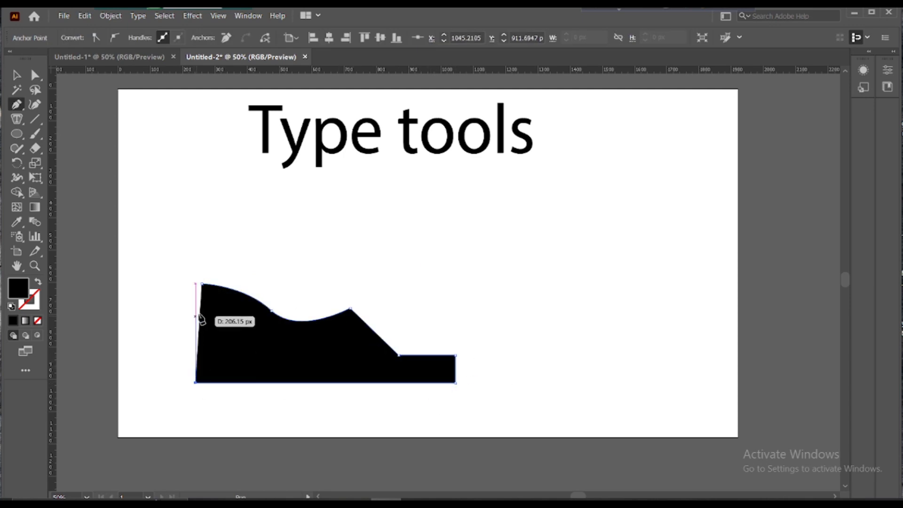
left_click(201, 283)
key("v")
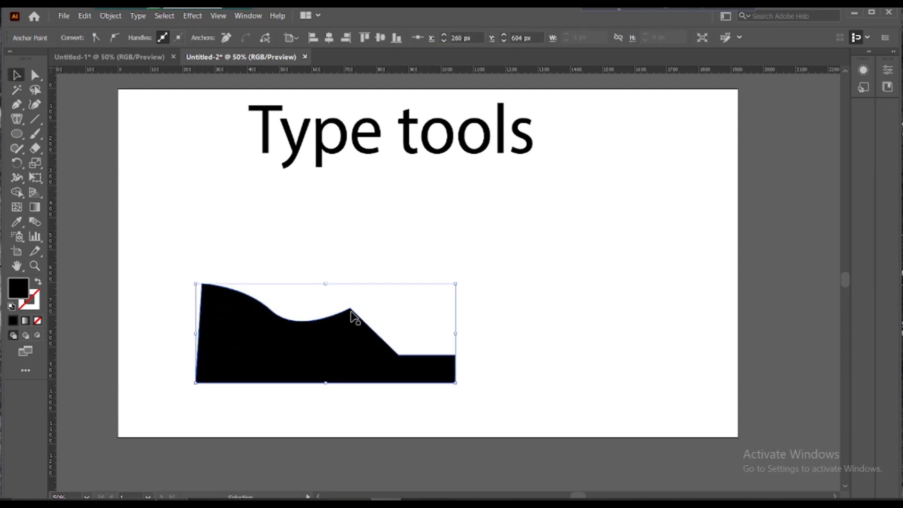
- Move the black shape up beneath the title and shift its upper-left anchor point so the left edge is vertical
left_click_drag(341, 316, 354, 221)
left_click(291, 209)
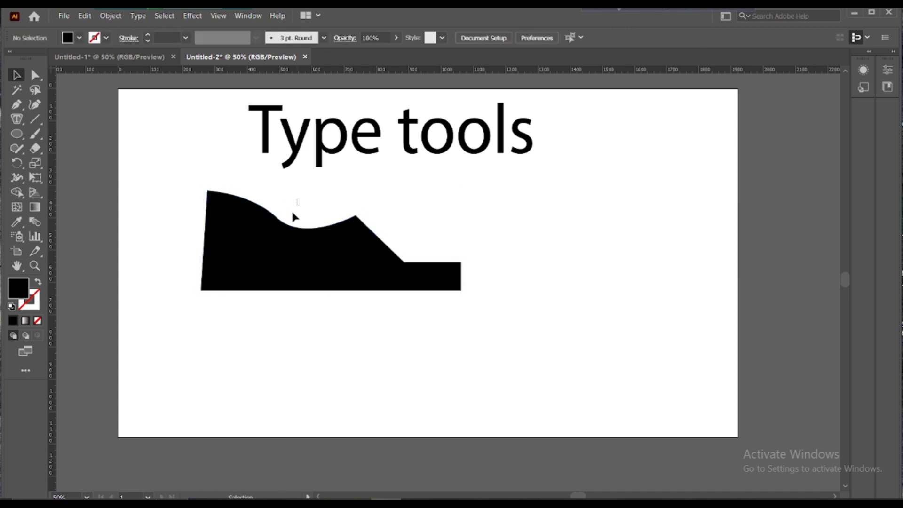
left_click(37, 80)
left_click_drag(207, 191, 201, 192)
left_click(281, 200)
left_click(278, 218)
left_click(88, 206)
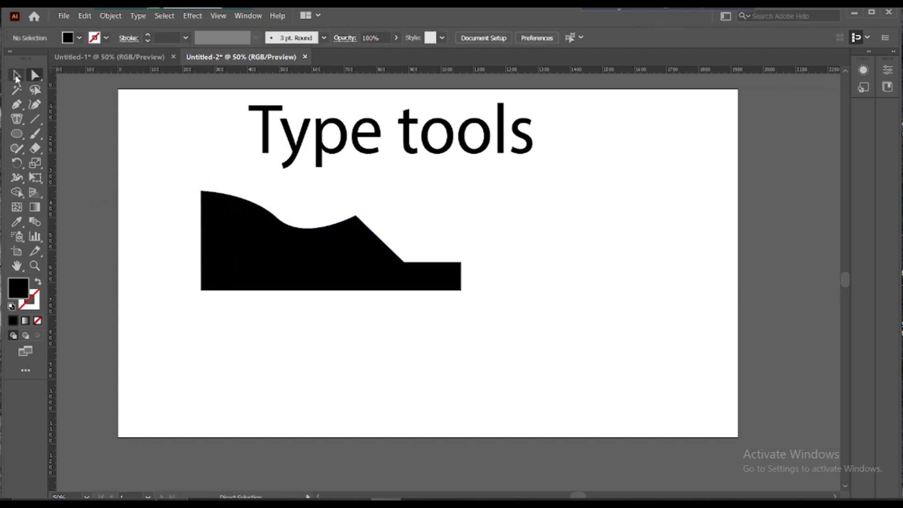
- Convert the custom black shape to area text filled with placeholder text using the Area Type tool
left_click(17, 76)
left_click(17, 119)
left_click(205, 195)
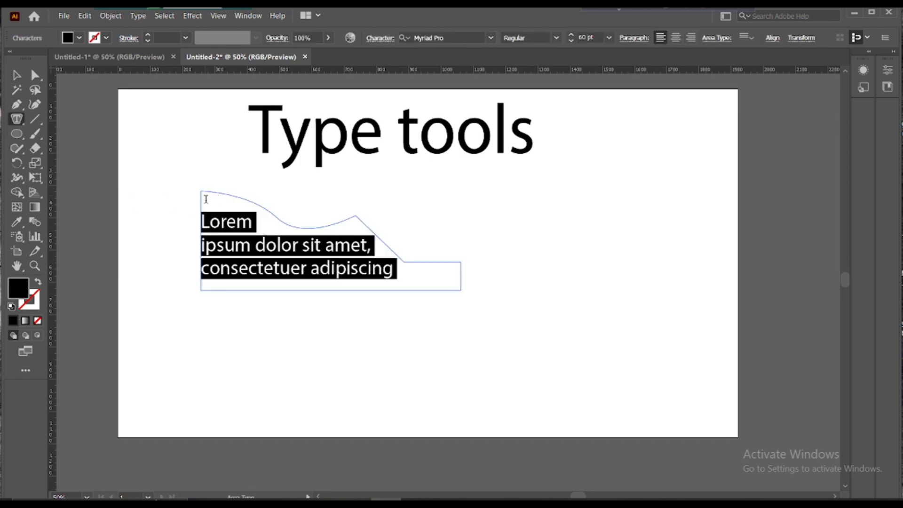
left_click(609, 38)
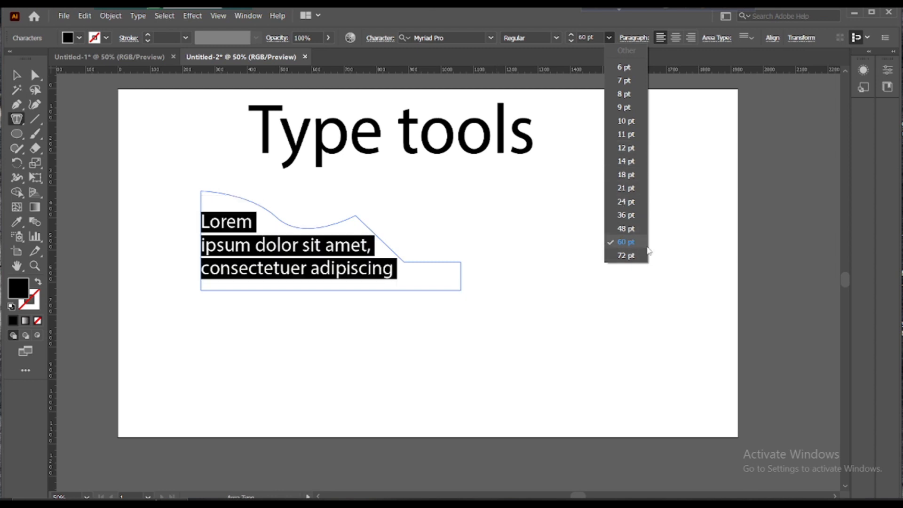
left_click(16, 77)
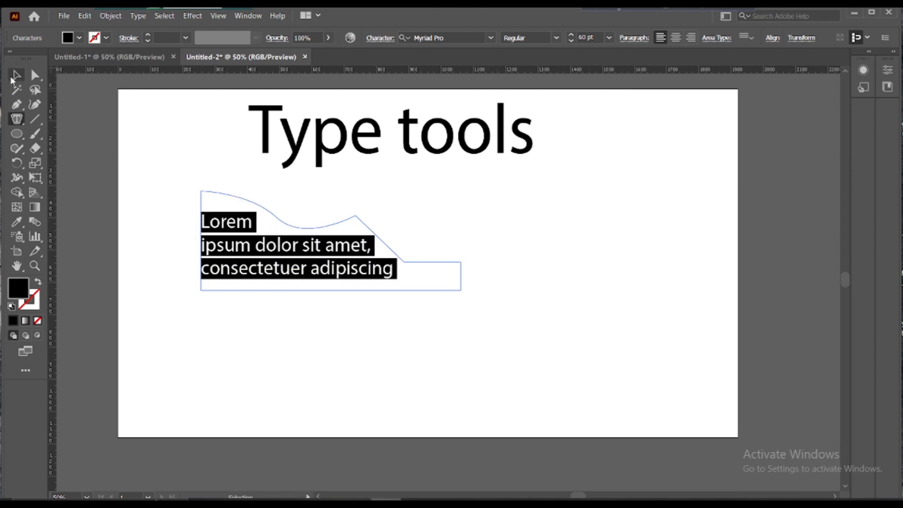
- Replace the custom shape's placeholder text with a person's full name followed by "is best freelancer in the world." and move the shape slightly down and left
left_click(16, 77)
double_click(252, 227)
key("ctrl+a")
key("BackSpace")
type("mo")
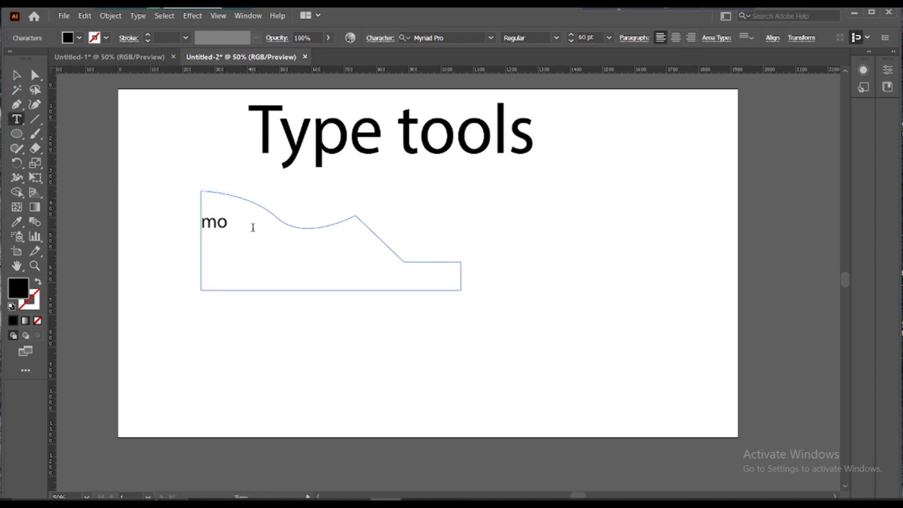
type("ynul islam")
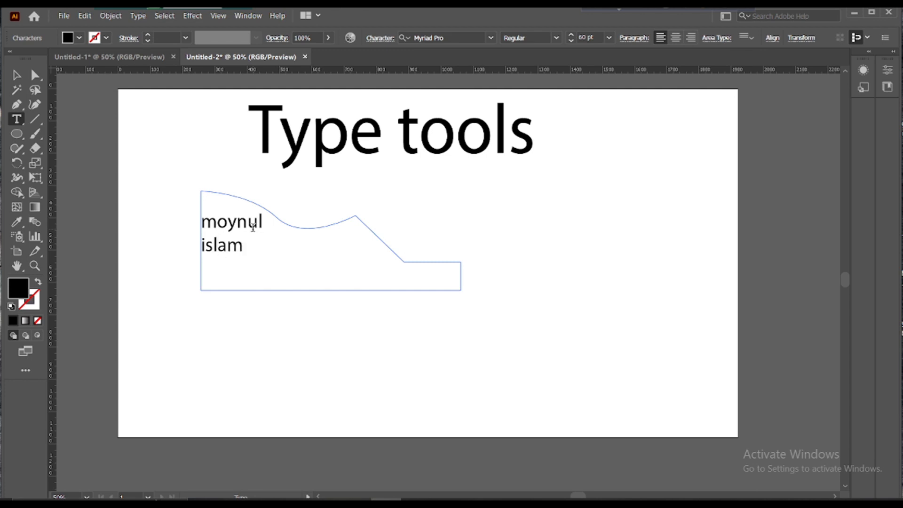
type(" is best freela")
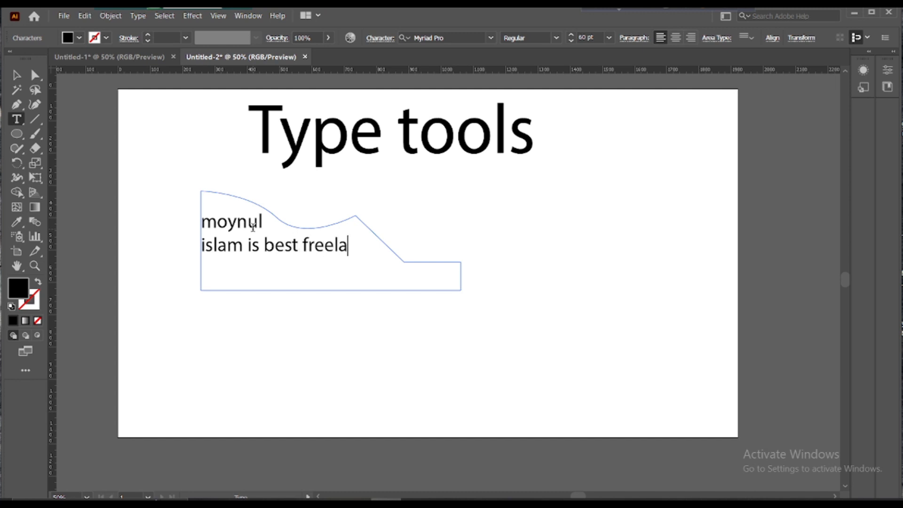
type("ncer ")
type("in ")
type("th")
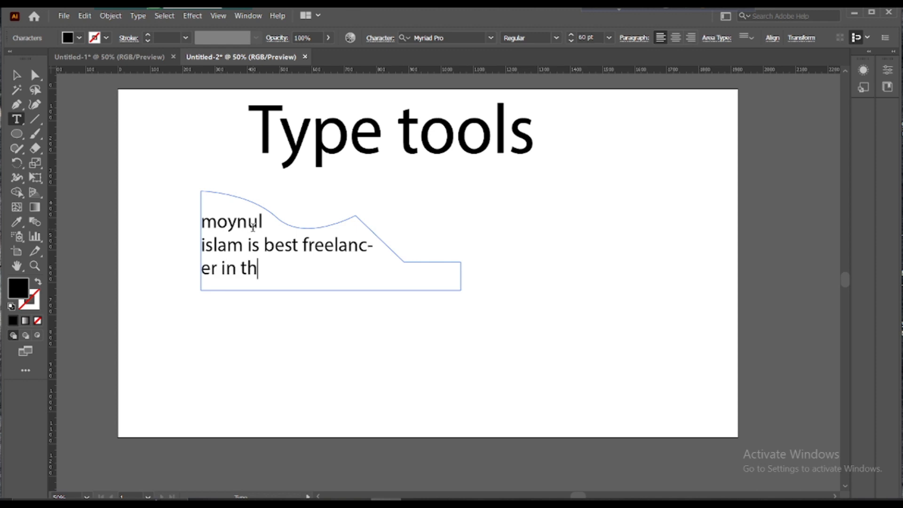
type("e world.")
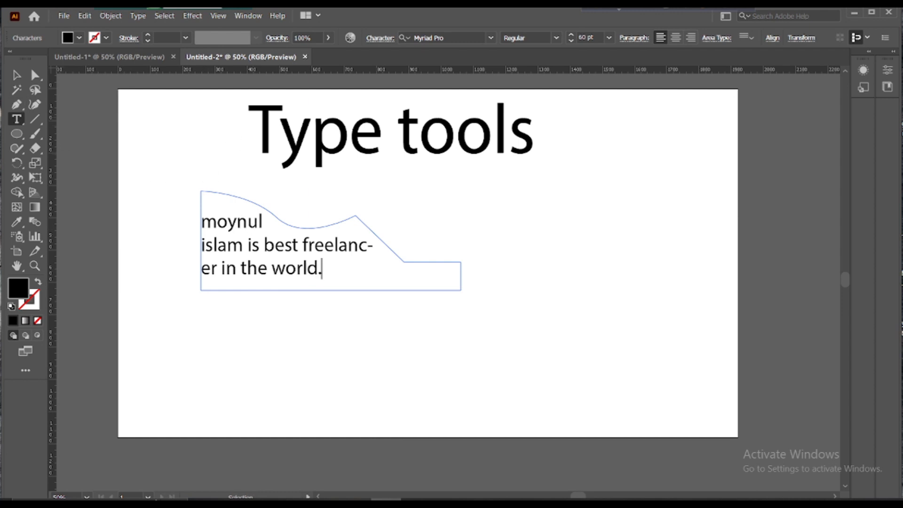
left_click(16, 75)
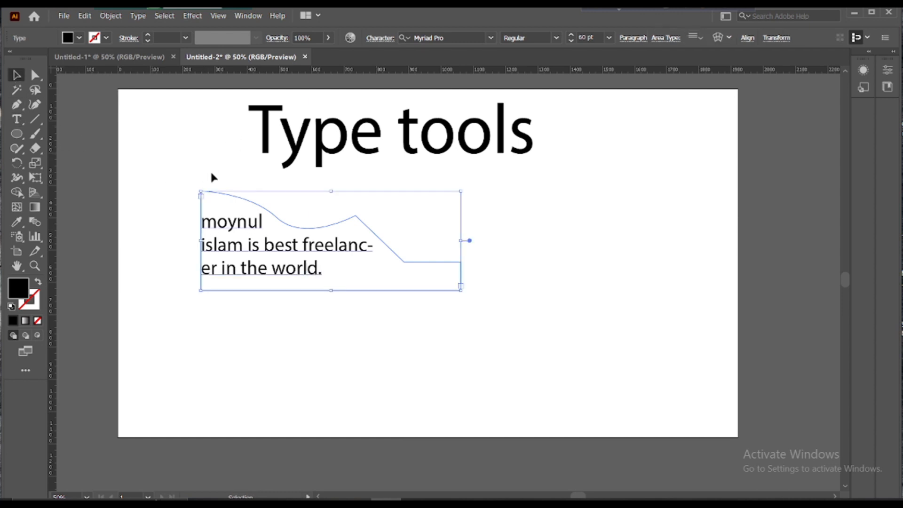
left_click_drag(282, 226, 254, 235)
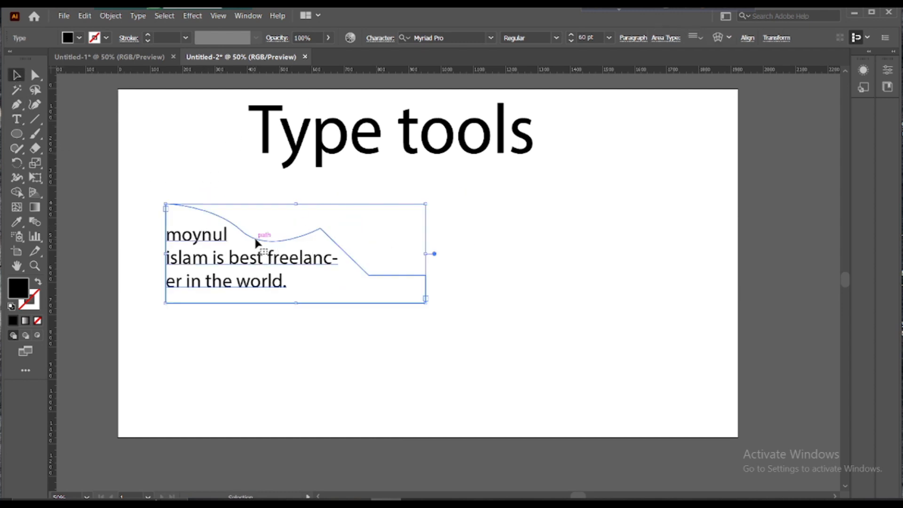
double_click(19, 292)
left_click(728, 174)
left_click(619, 276)
left_click(886, 156)
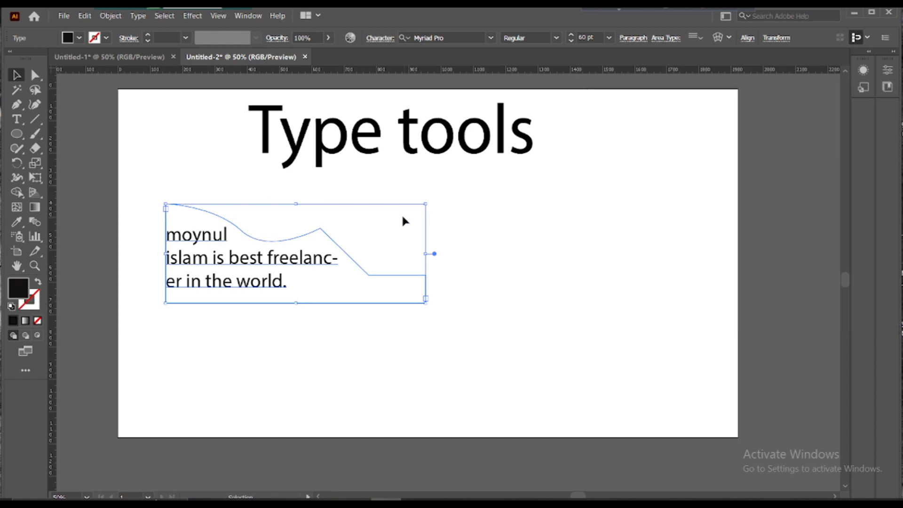
- Select the custom-shaped area text below the title and delete it
left_click(308, 243)
left_click(306, 233)
key("Delete")
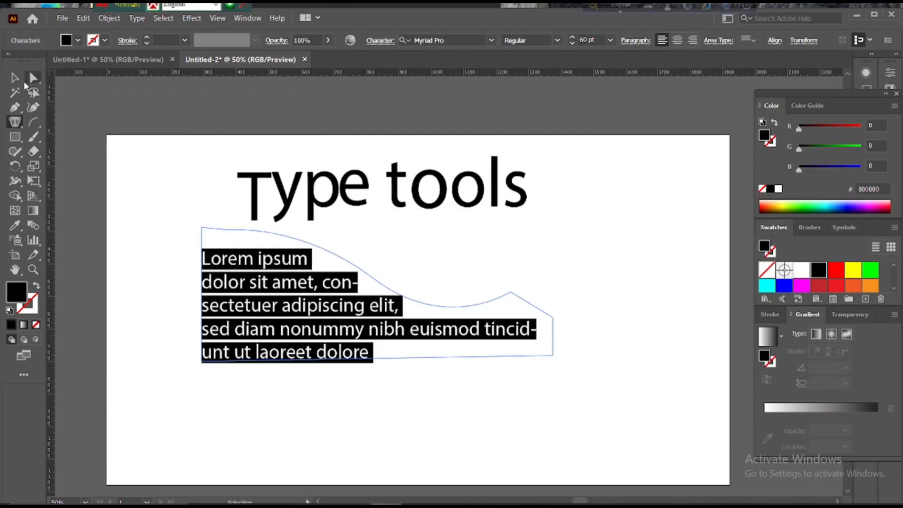
- Replace all the placeholder text inside the wavy shape with "I am" followed by the person's full name
left_click(233, 273)
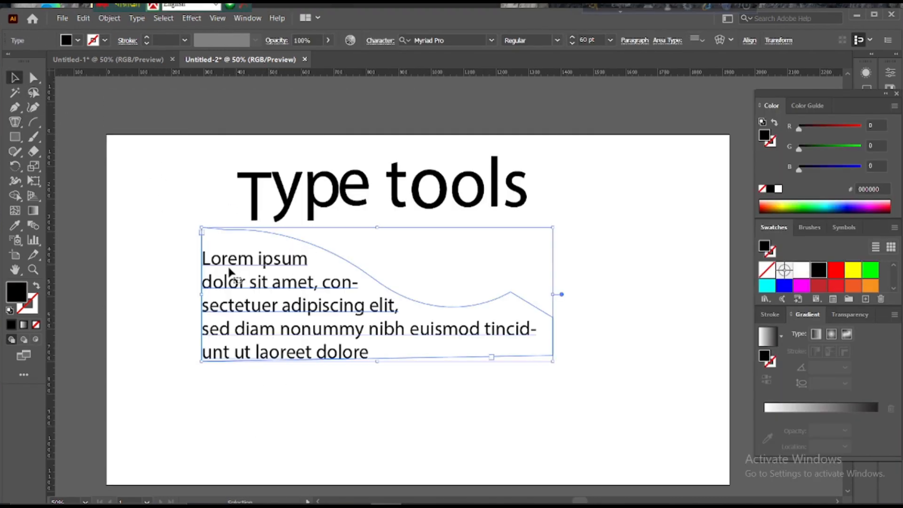
key("ctrl+a")
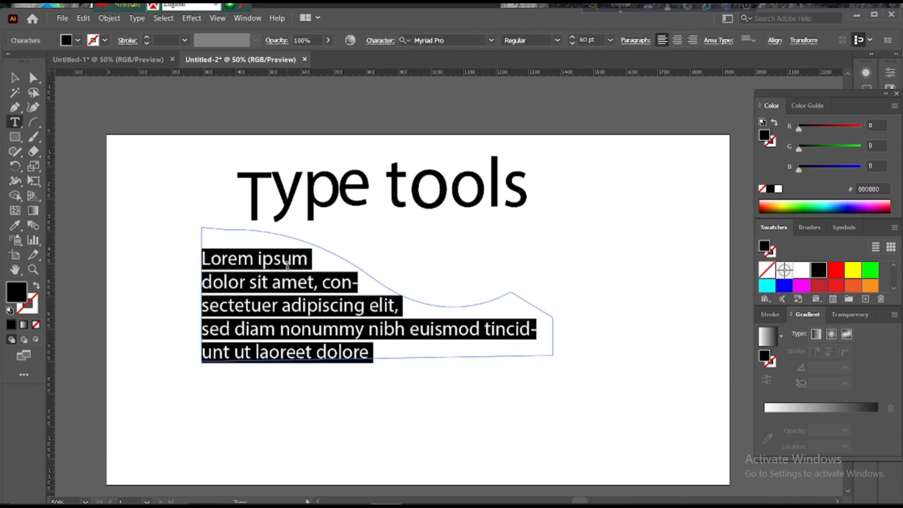
key("BackSpace")
type("I am")
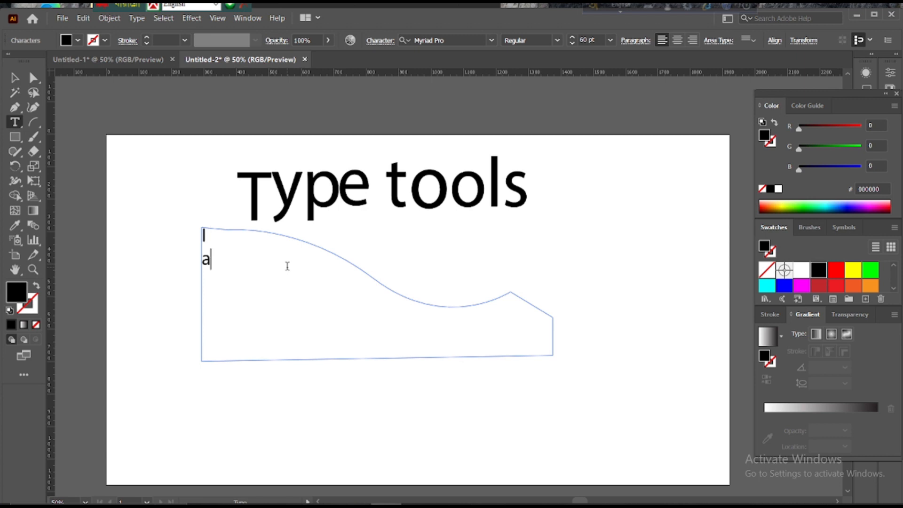
type(" Moy")
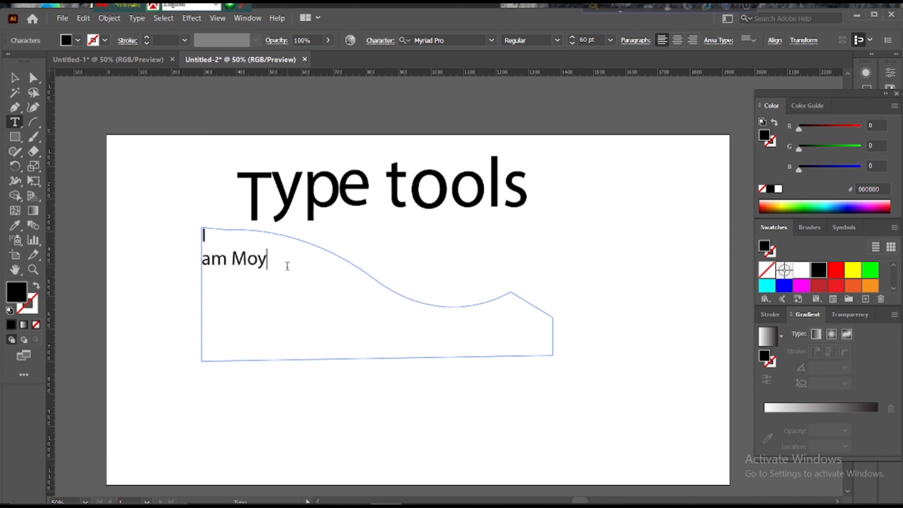
type("nul Islam I")
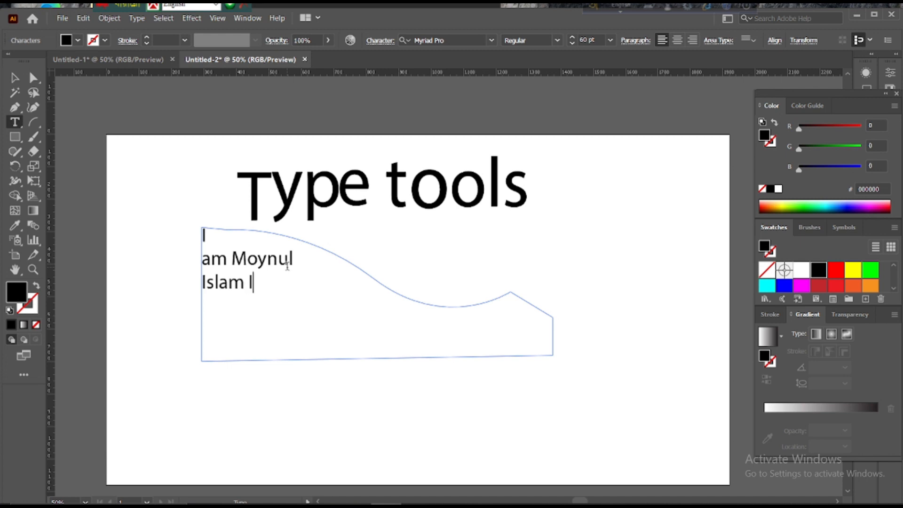
type(">")
key("BackSpace")
key("BackSpace")
- Continue the text after the name with ". I am a Professional freelancer in Graphics Design"
type(". I am A")
key("BackSpace")
type("a Pro")
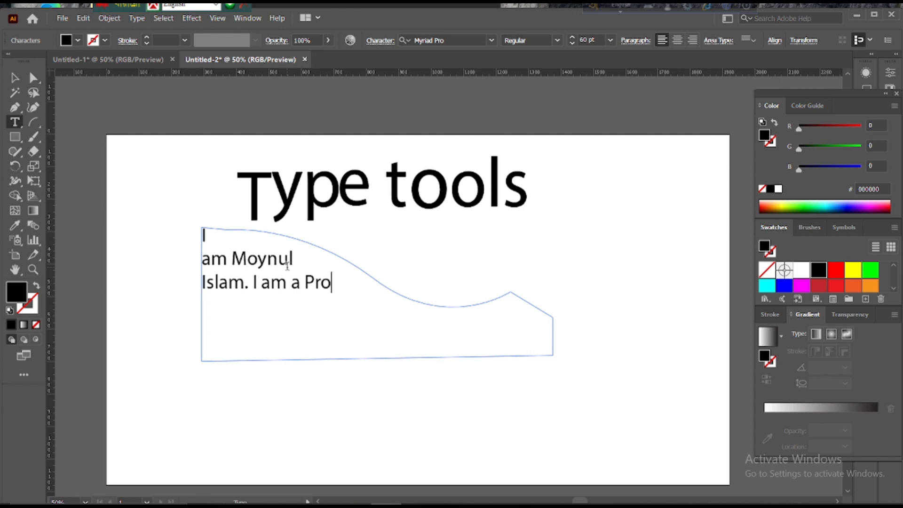
type("fess")
type("ional")
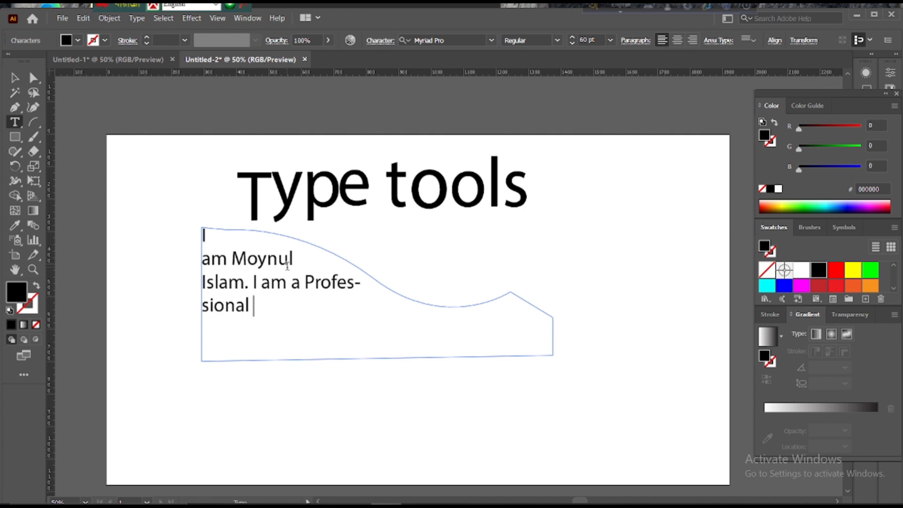
type(" freelance")
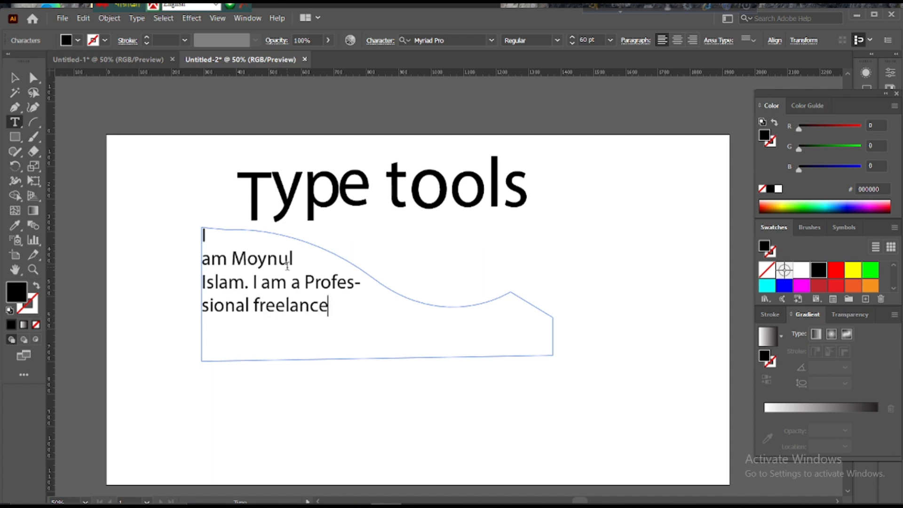
type("r in Gra")
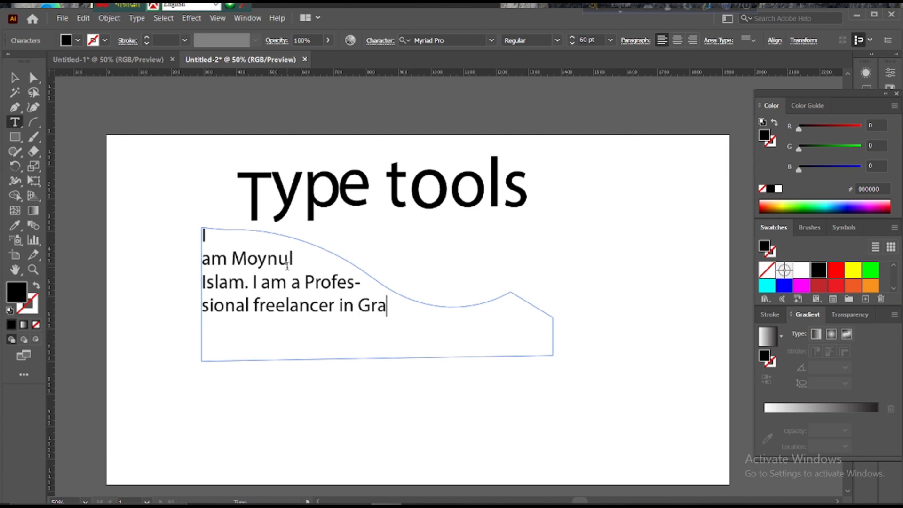
type("phics")
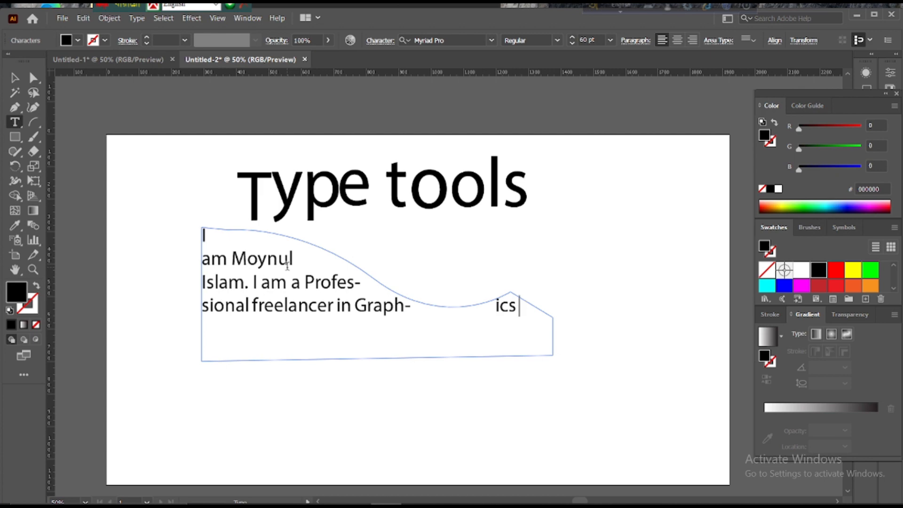
type(" d")
key("BackSpace")
type("Design")
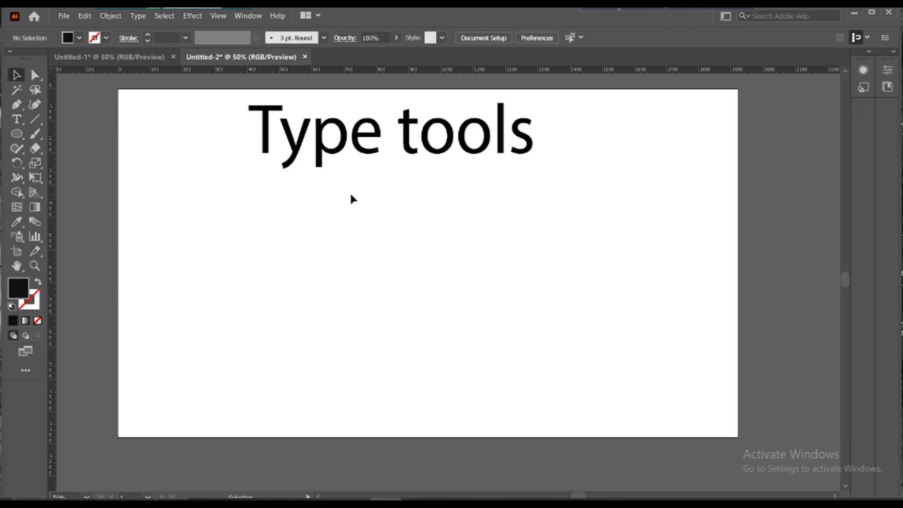
- Make Type on a Path the current type tool, dismiss the canvas context menu and return to the Selection tool
left_click(19, 121)
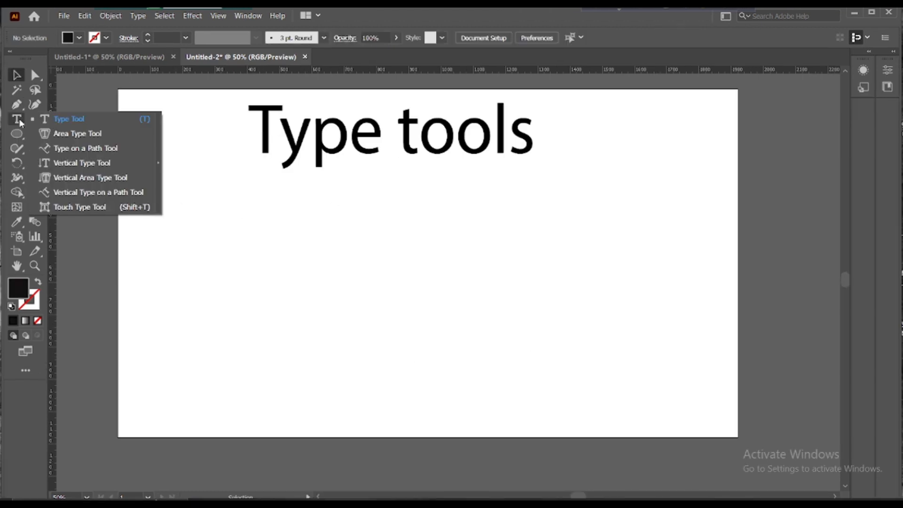
left_click(63, 149)
right_click(71, 151)
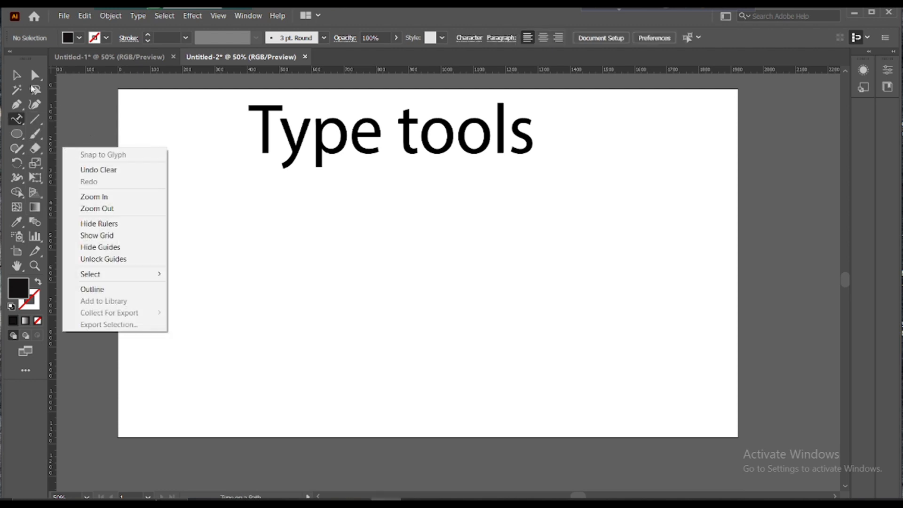
left_click(17, 75)
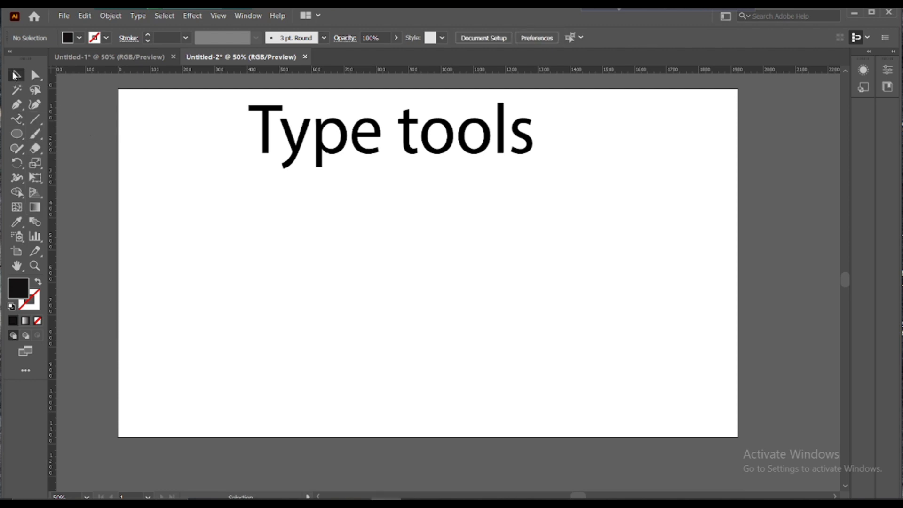
- Draw a large black-filled ellipse below the title and move it slightly up and right
left_click(24, 139)
left_click_drag(267, 218, 473, 392)
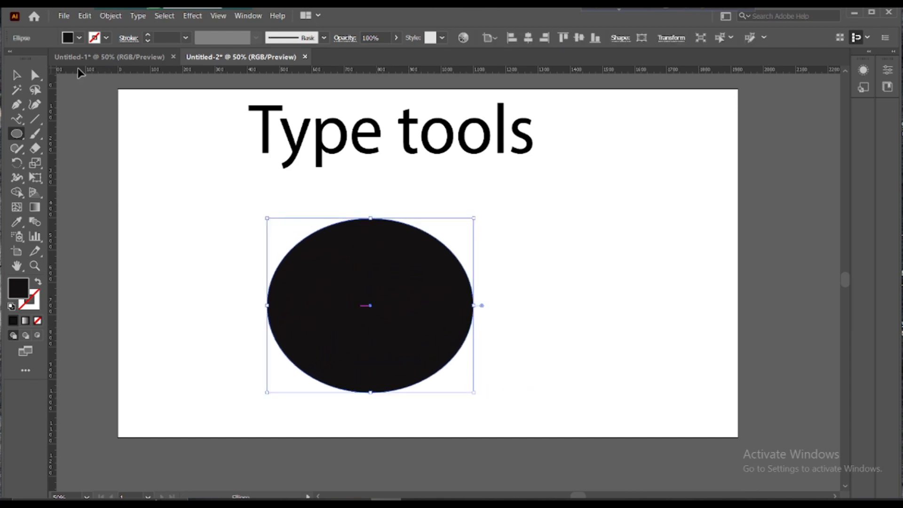
left_click(16, 76)
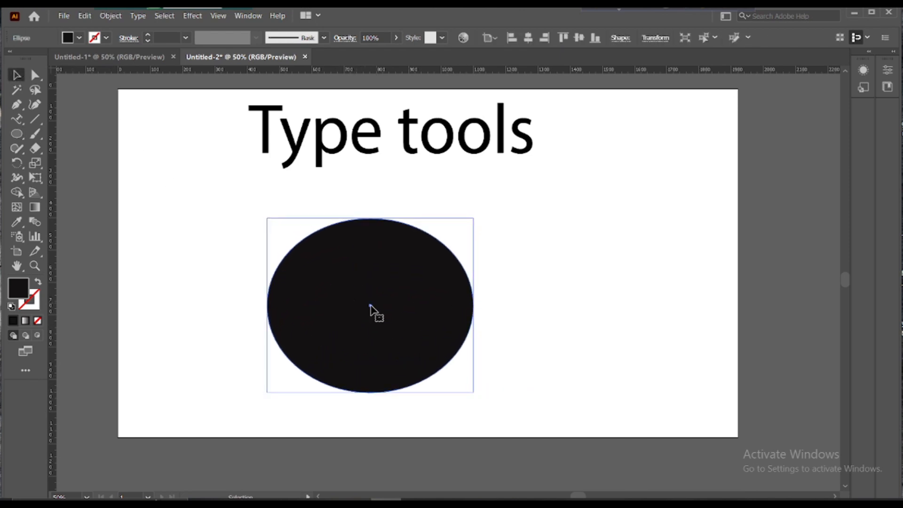
left_click_drag(370, 305, 378, 286)
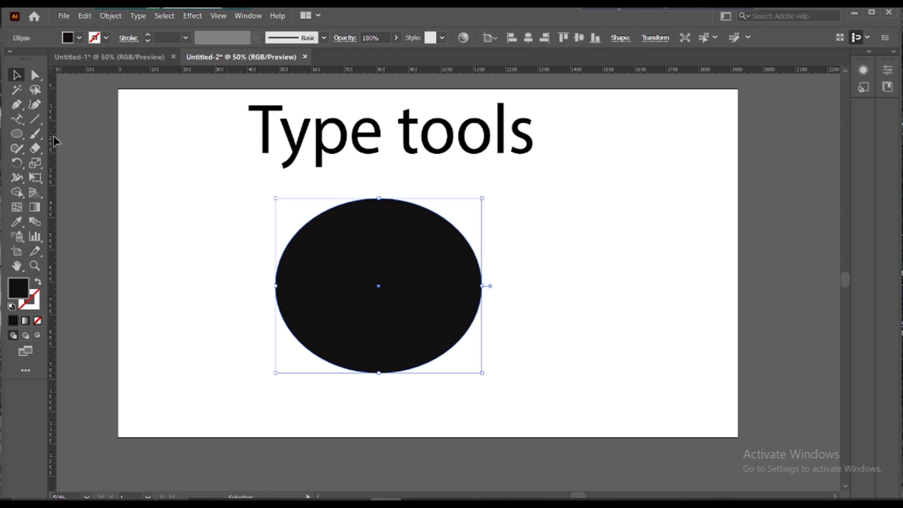
- Change the ellipse from a solid fill to an unfilled outline with a #050505 stroke, and shift it left
double_click(29, 299)
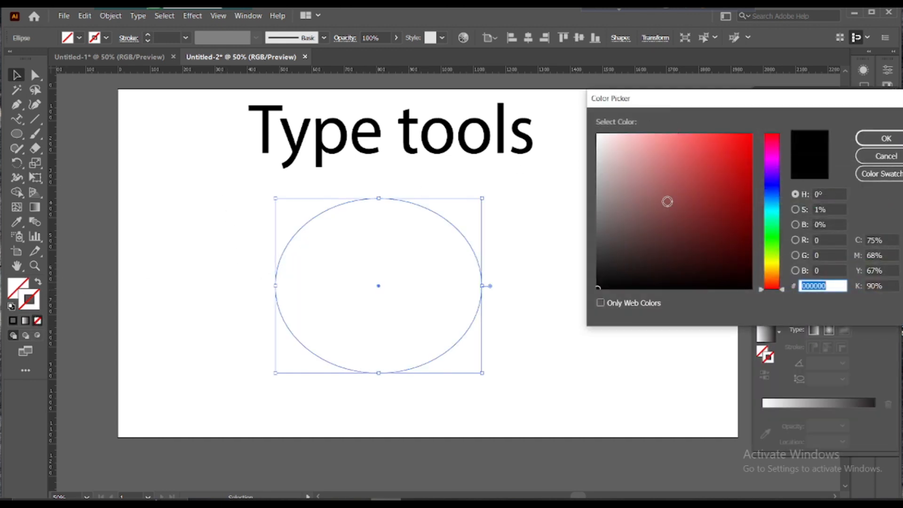
left_click(598, 285)
left_click(870, 141)
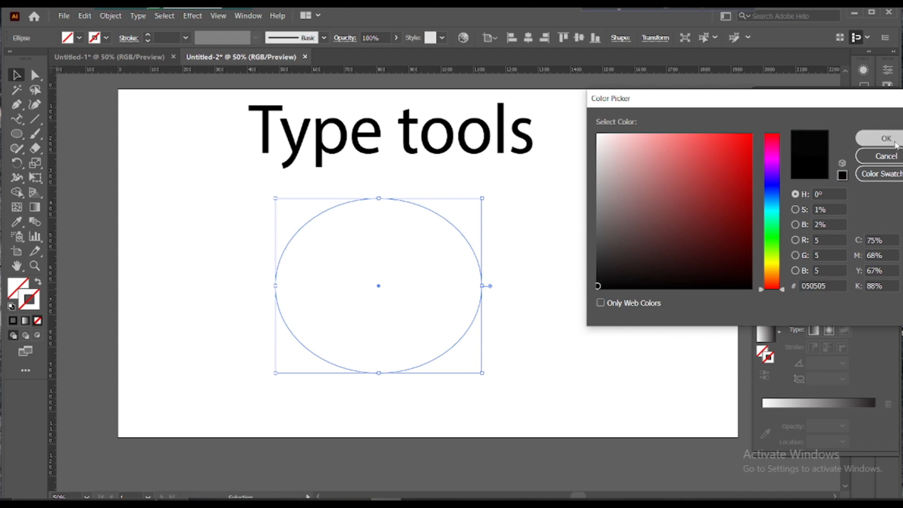
left_click(585, 193)
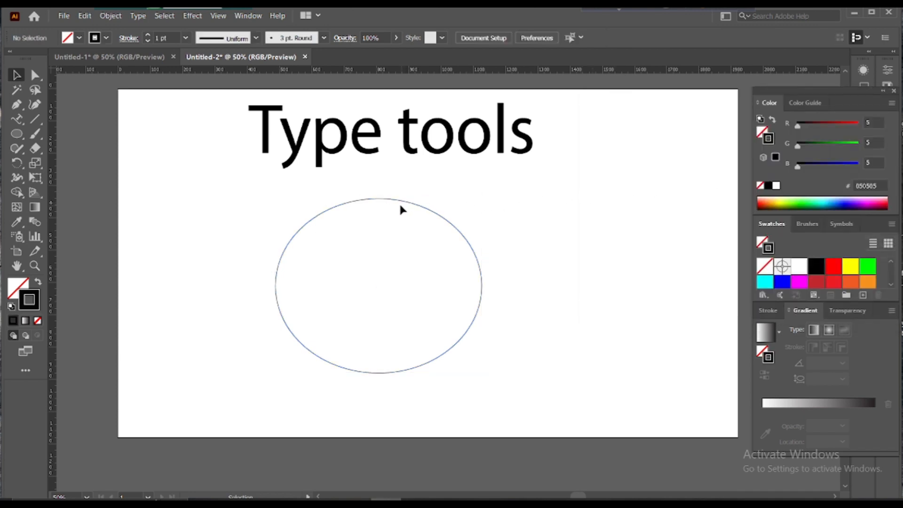
left_click_drag(401, 205, 358, 202)
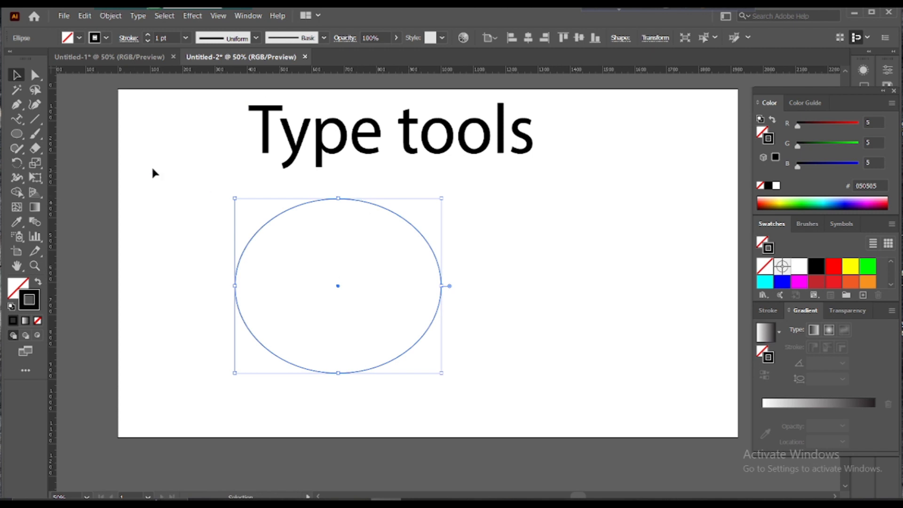
- Convert the ellipse to path text starting on its upper-left curve, entering the first name followed by "Graphics"
left_click(17, 118)
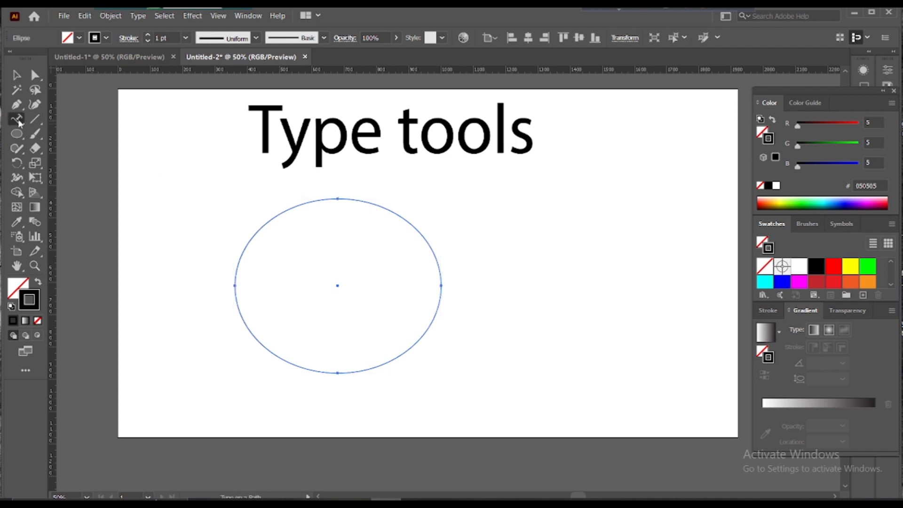
left_click(290, 205)
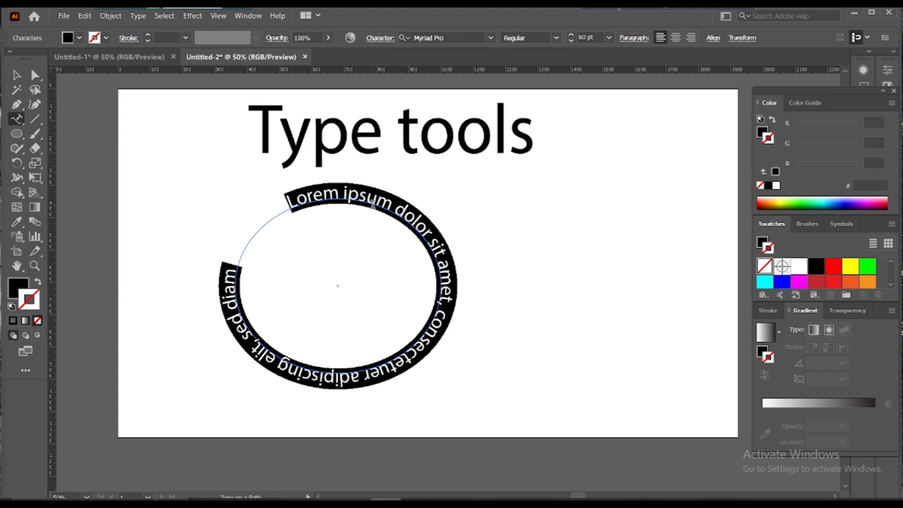
type("M")
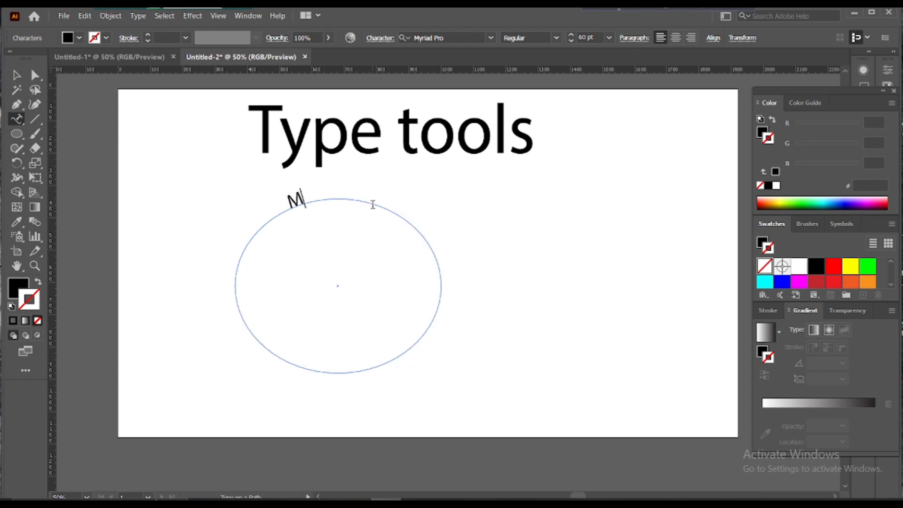
type("oynu")
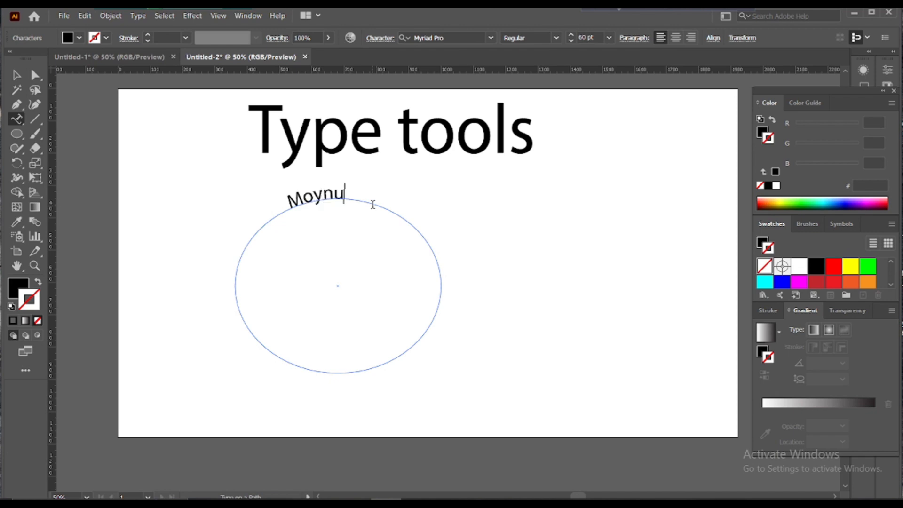
type("l h")
key("BackSpace")
type("Graphics")
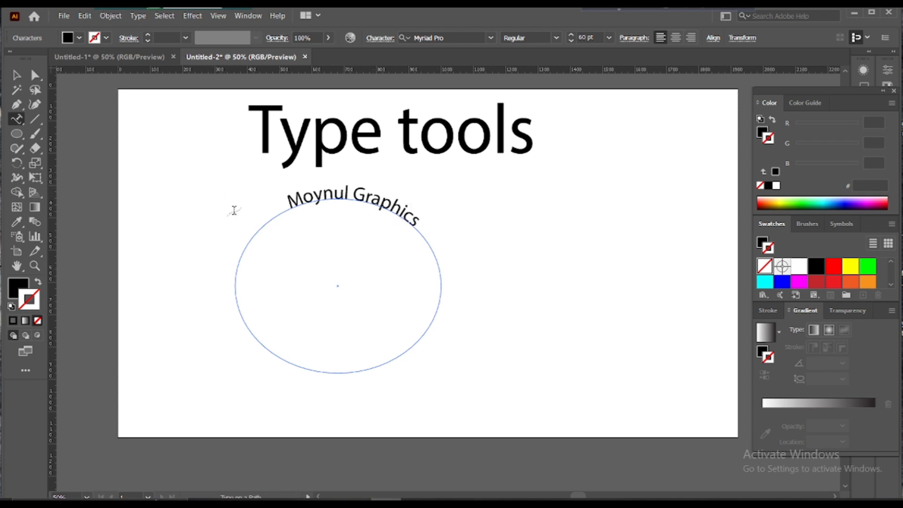
- Select the text running along the ellipse and move it slightly down and left
left_click(17, 74)
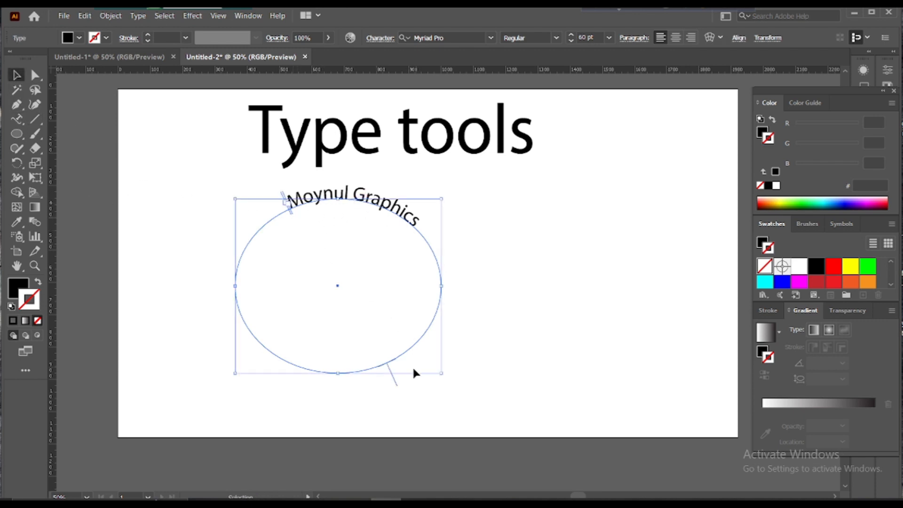
left_click(425, 359)
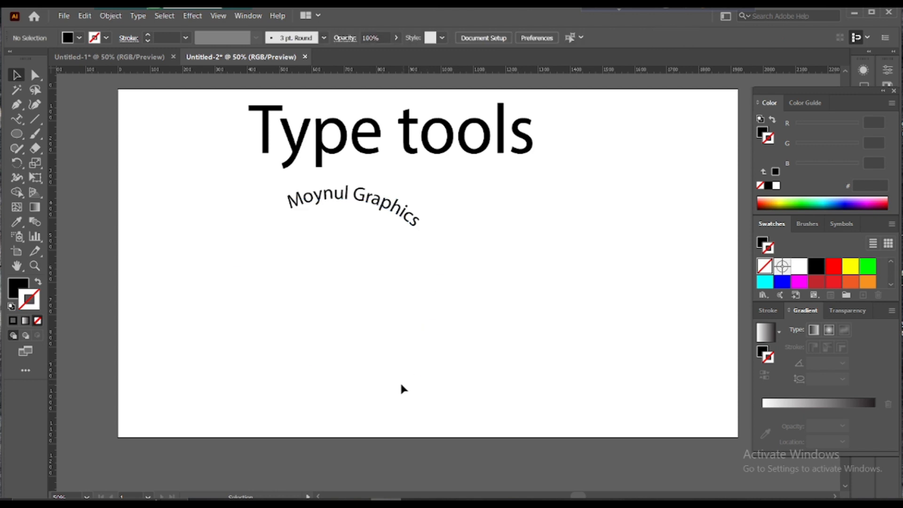
left_click(339, 203)
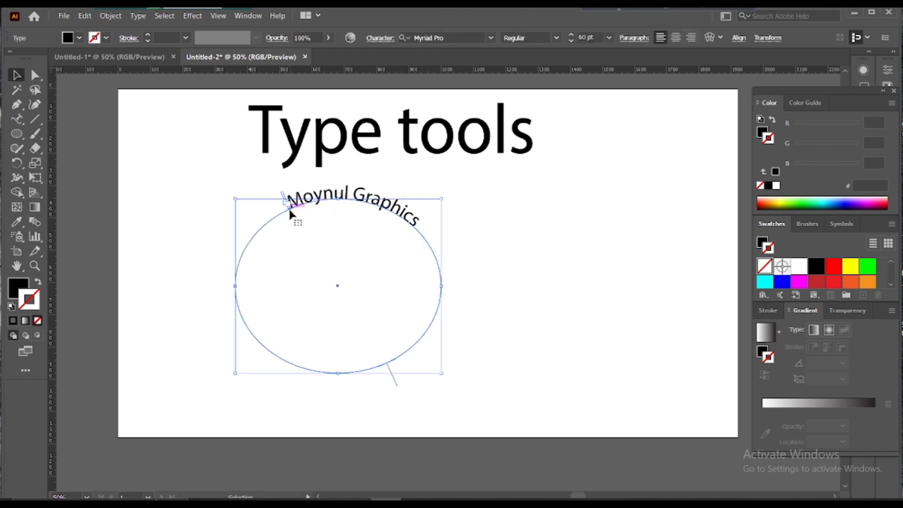
left_click_drag(288, 207, 274, 217)
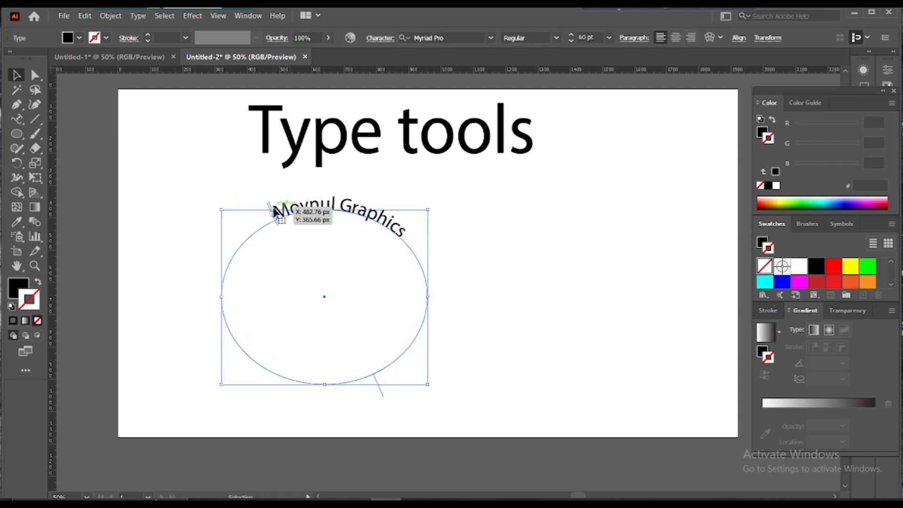
- Slide the path text's start bracket further down the ellipse's upper-left curve
scroll(275, 213, "up", 5)
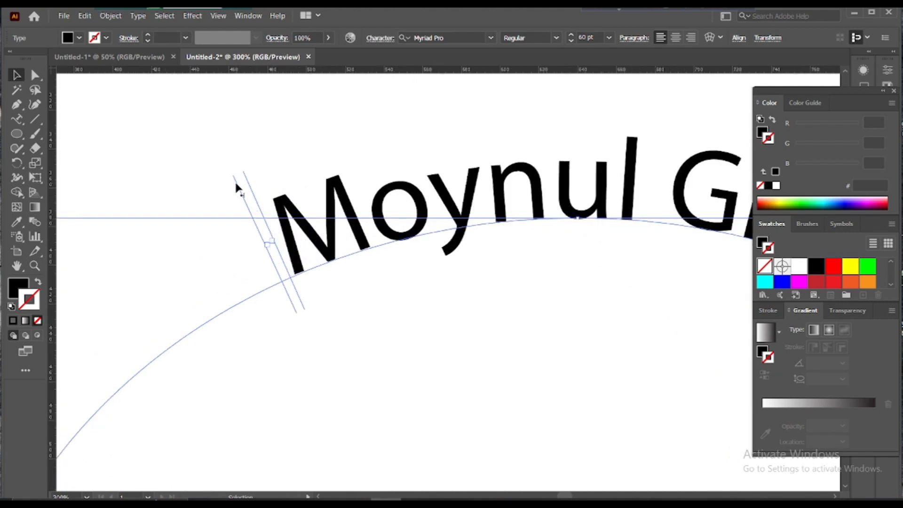
left_click_drag(232, 186, 44, 299)
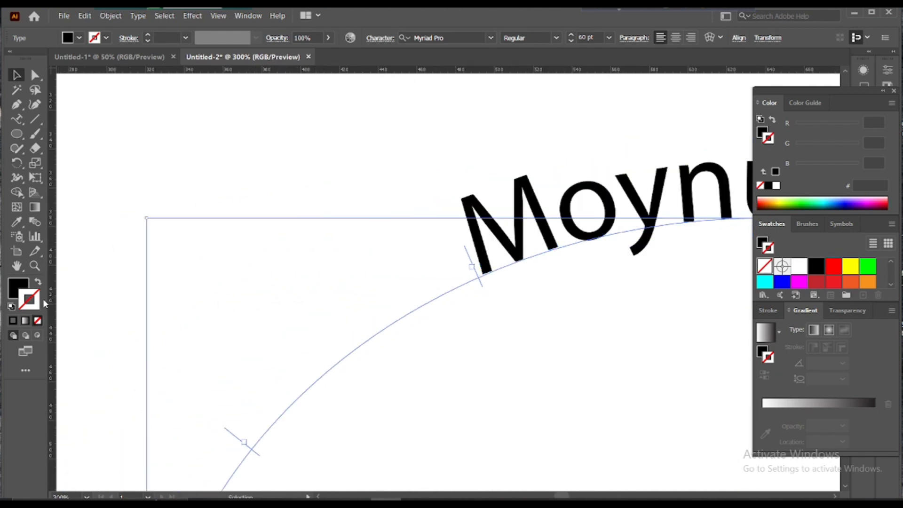
left_click_drag(465, 247, 254, 379)
left_click(254, 379)
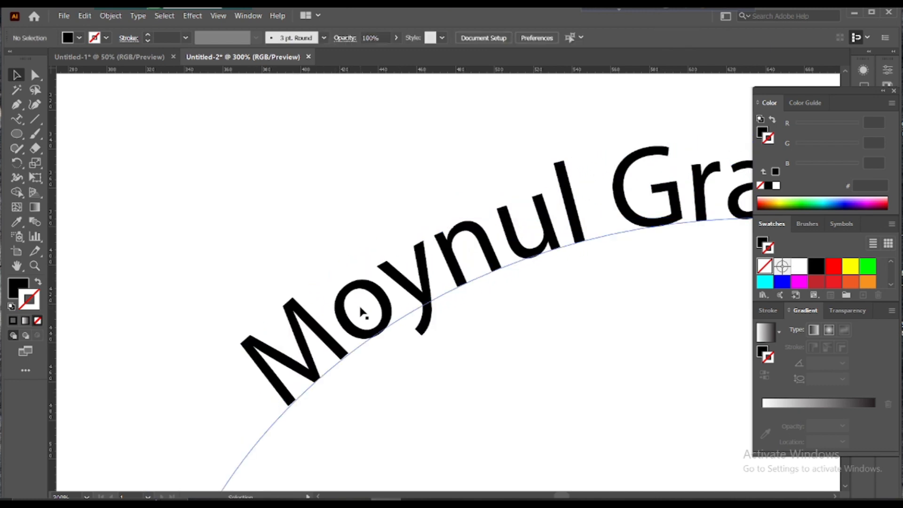
- Place the path text's end bracket on the ellipse's right side and slide its start bracket closer to the top
scroll(362, 312, "down", 6)
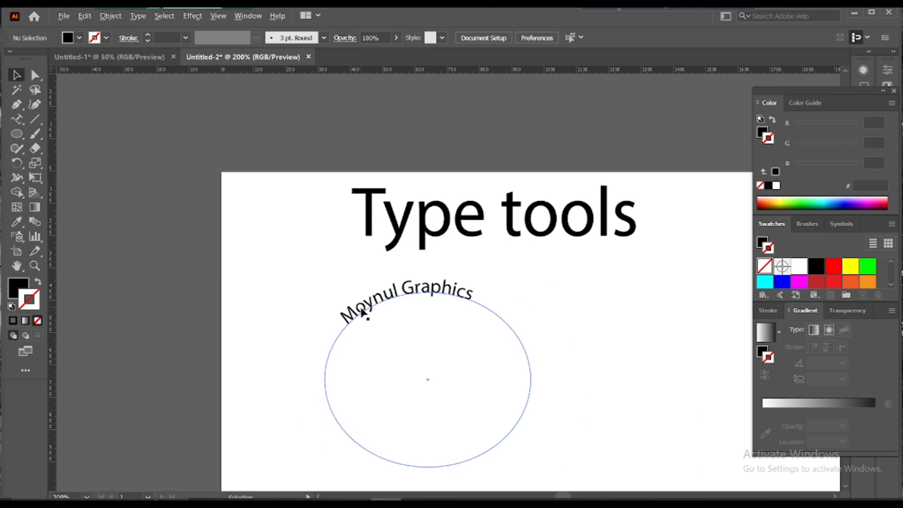
left_click(418, 295)
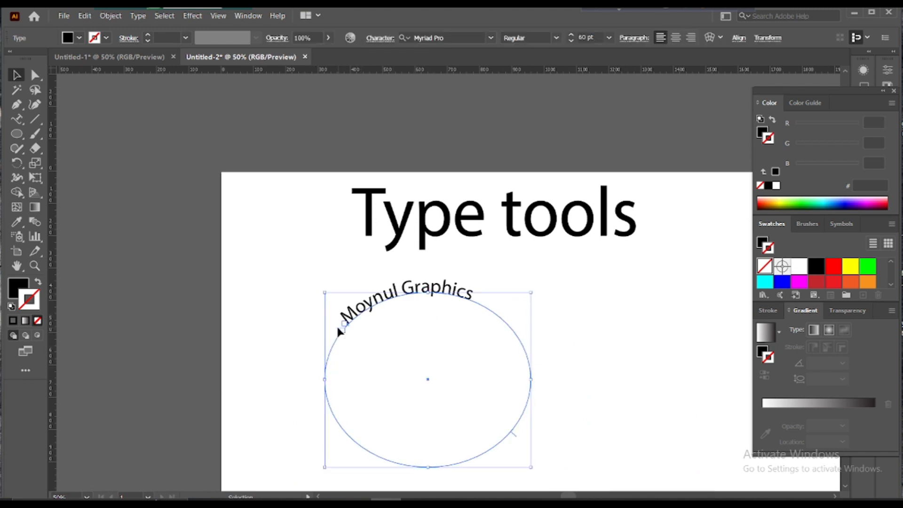
left_click_drag(336, 324, 539, 361)
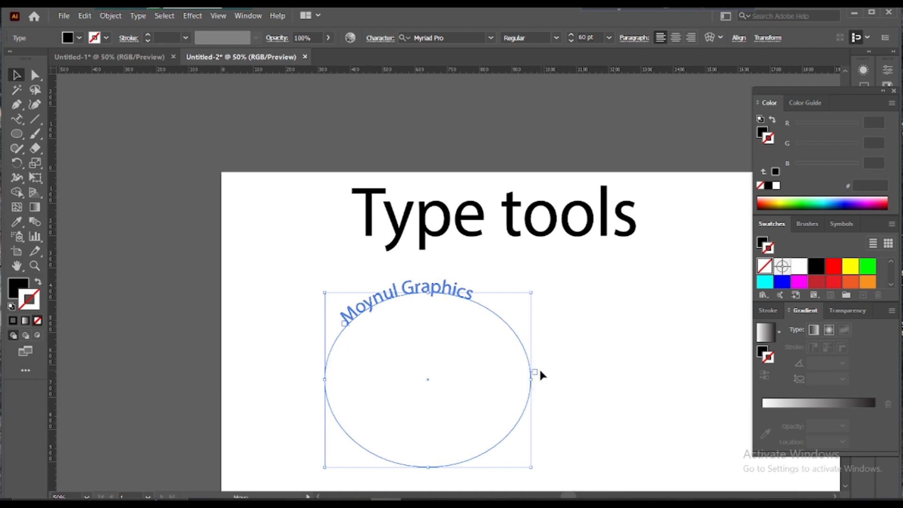
left_click(539, 372)
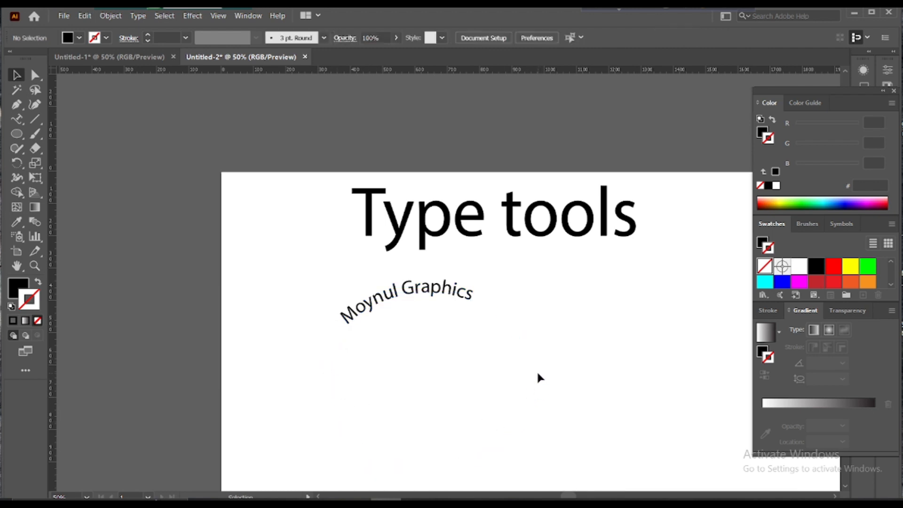
left_click(345, 315)
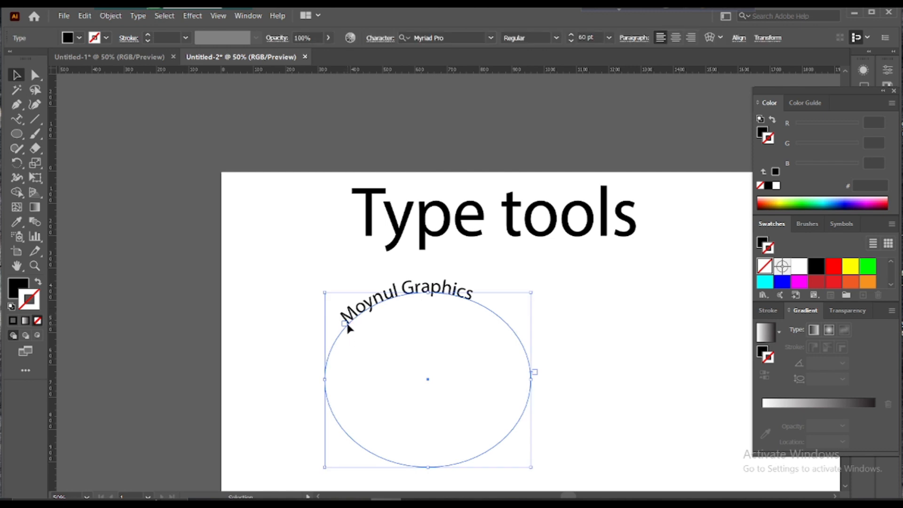
left_click_drag(348, 327, 376, 305)
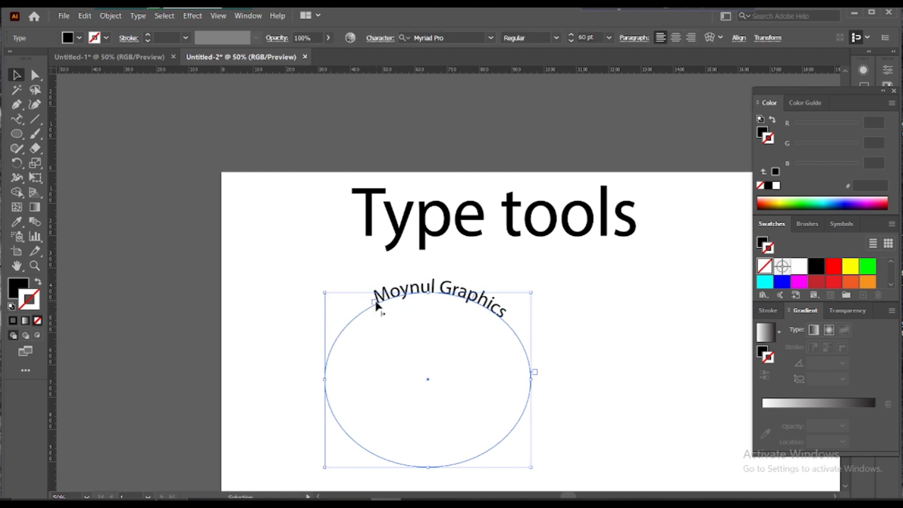
left_click(401, 319)
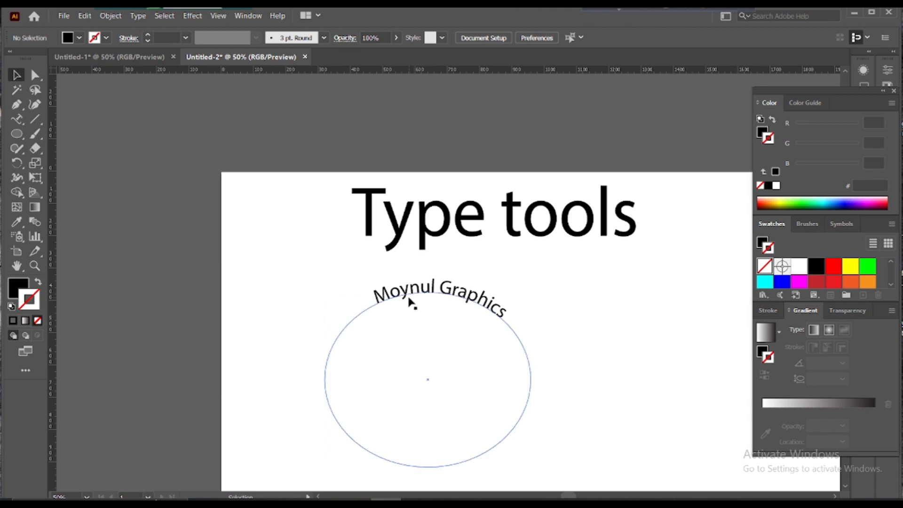
- Slide the path text's start bracket back down the left curve and bring its end bracket in to just after the last letter
left_click(408, 301)
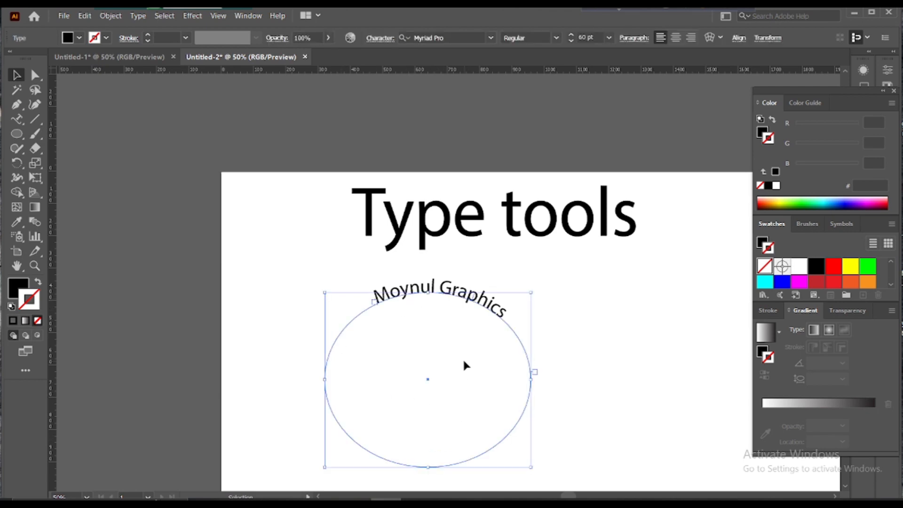
key("t")
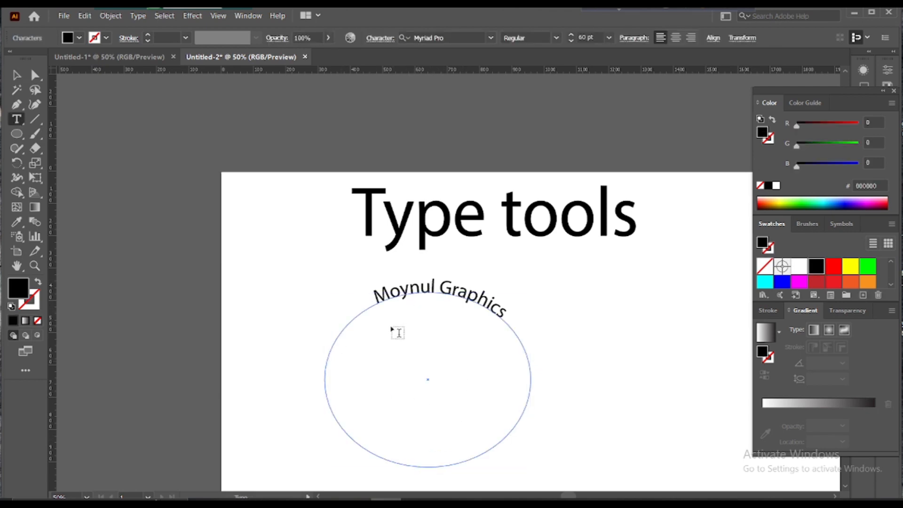
left_click(16, 75)
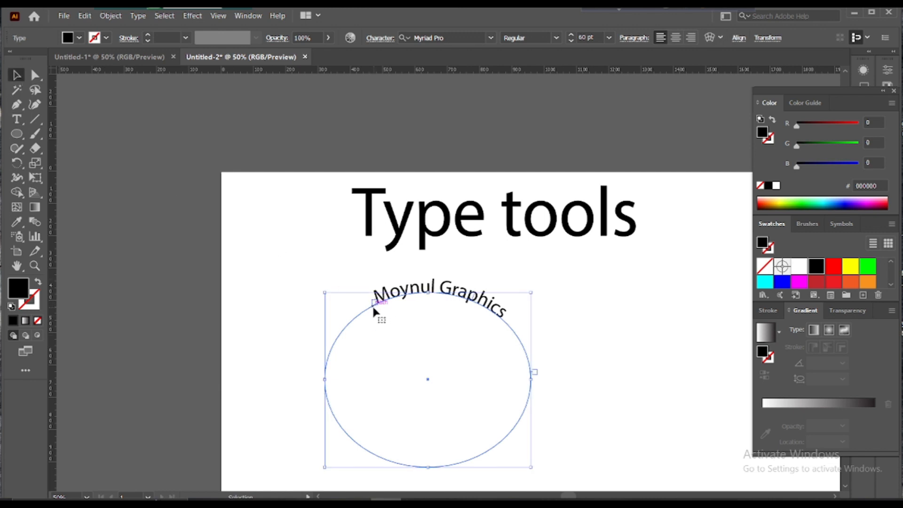
scroll(376, 303, "up", 2)
left_click_drag(379, 300, 351, 350)
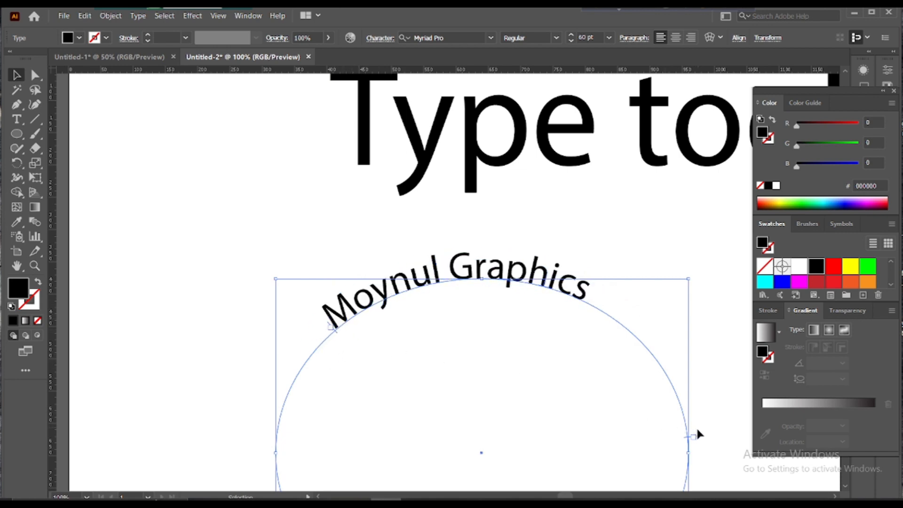
left_click_drag(696, 436, 700, 431)
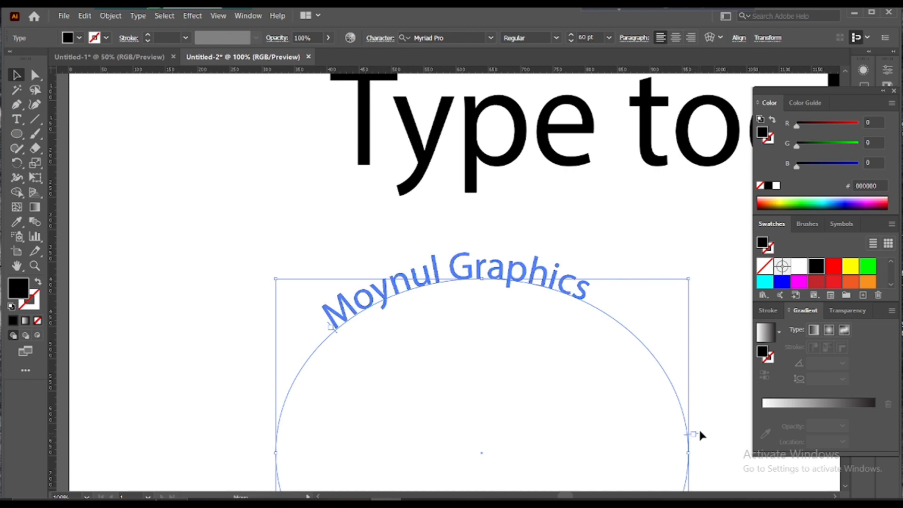
left_click_drag(647, 332, 596, 296)
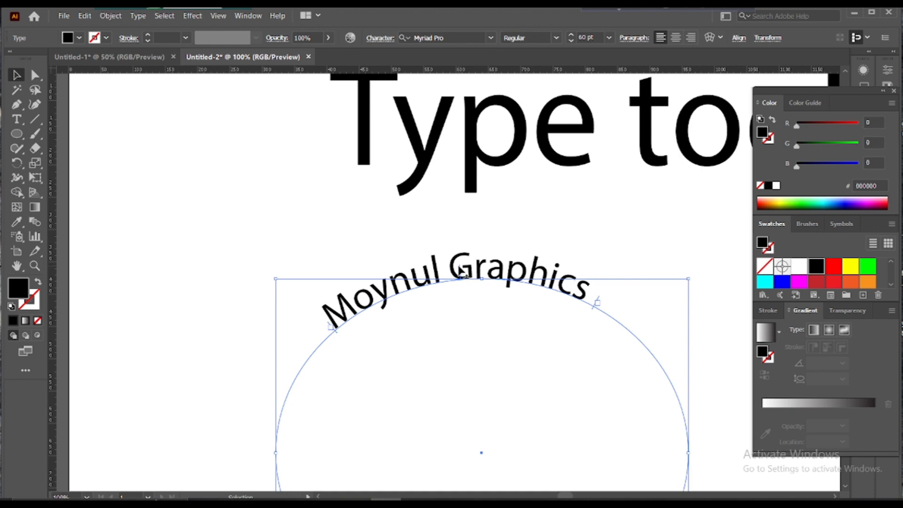
- Flip the path text inside the ellipse and back outside, and spread its start and end brackets to the ellipse's left and right sides
left_click_drag(460, 273, 398, 313)
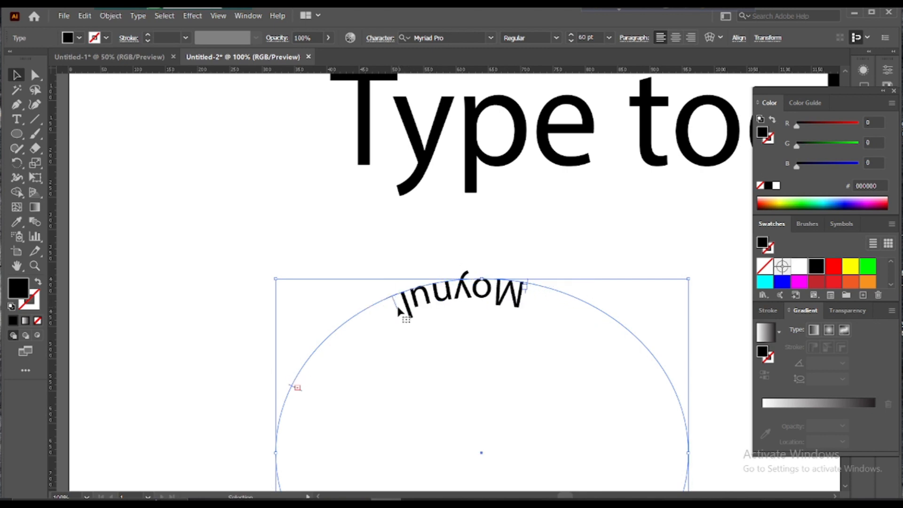
left_click_drag(396, 304, 504, 277)
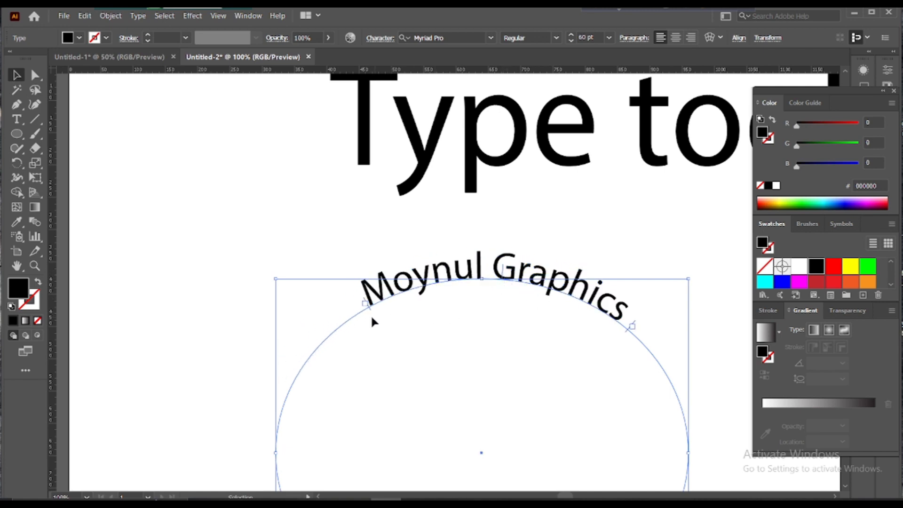
left_click_drag(368, 310, 268, 385)
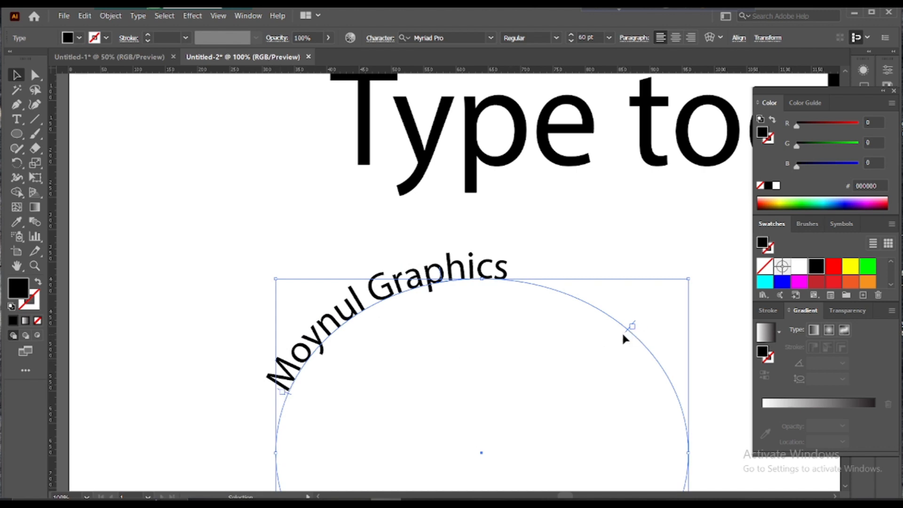
left_click_drag(625, 330, 697, 441)
- Move the ellipse slightly up and right, and flip its text to the inside of the curve
left_click_drag(287, 392, 301, 355)
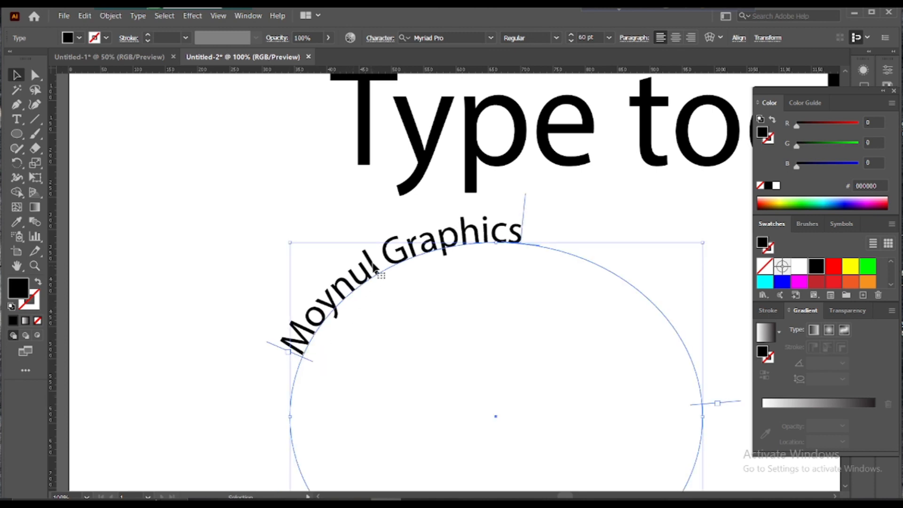
left_click_drag(525, 200, 430, 287)
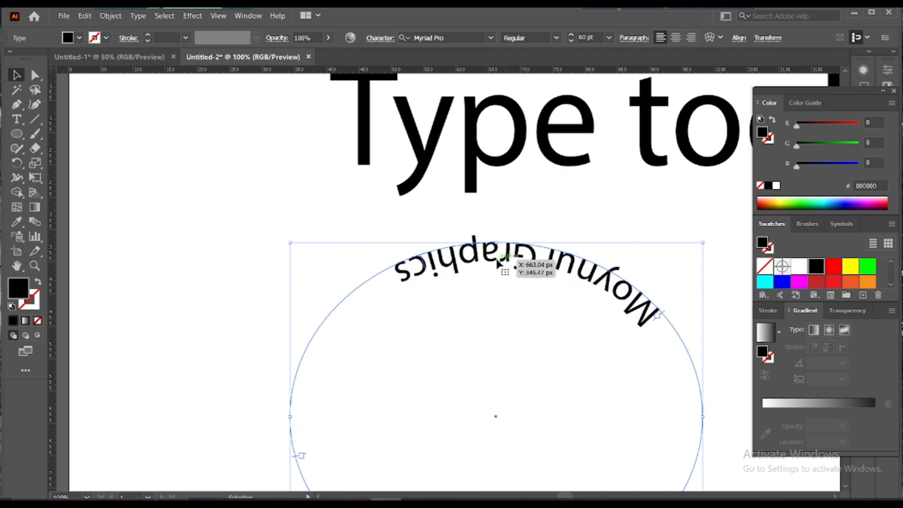
key("ctrl+minus")
key("ctrl+minus")
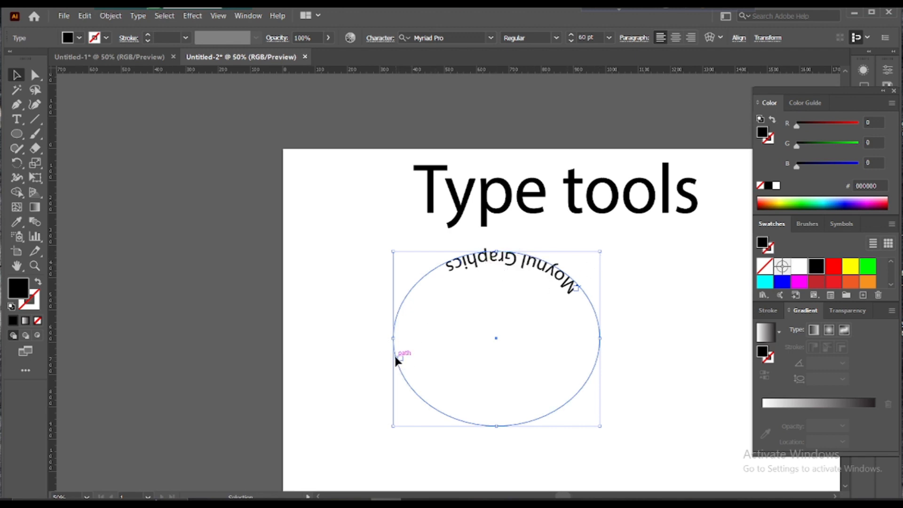
- Move the ellipse slightly up and shift the flipped text's end bracket up along the left side
left_click_drag(394, 357, 390, 340)
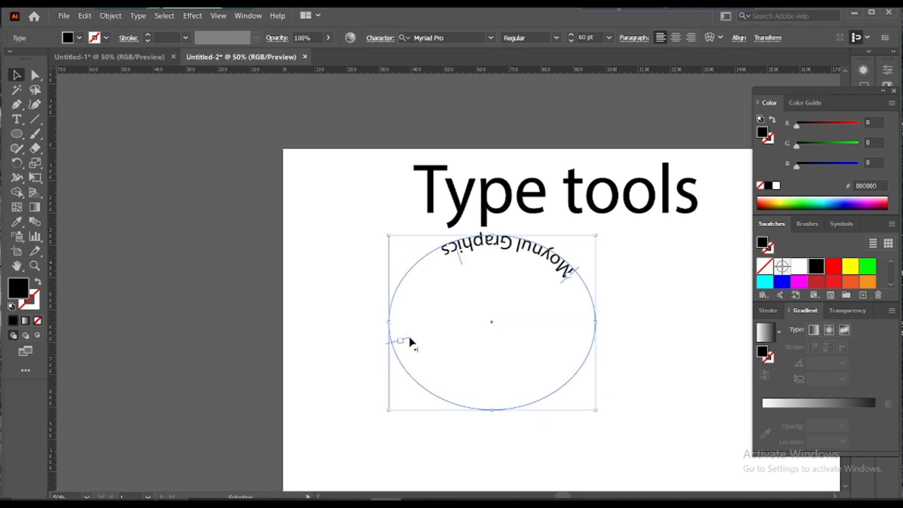
left_click_drag(409, 339, 404, 318)
key("t")
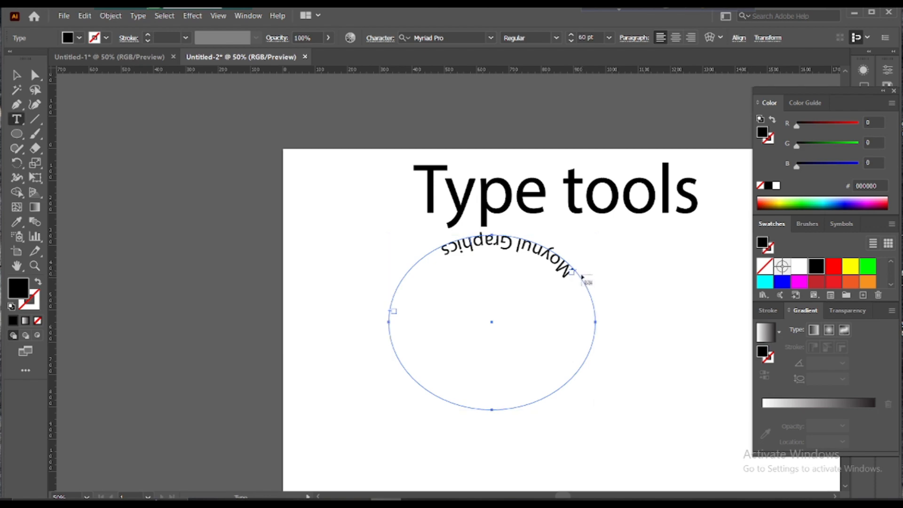
- Thread the path text from its start bracket to a second ellipse, and delete both linked text paths
scroll(584, 279, "up", 2)
scroll(572, 308, "up", 2)
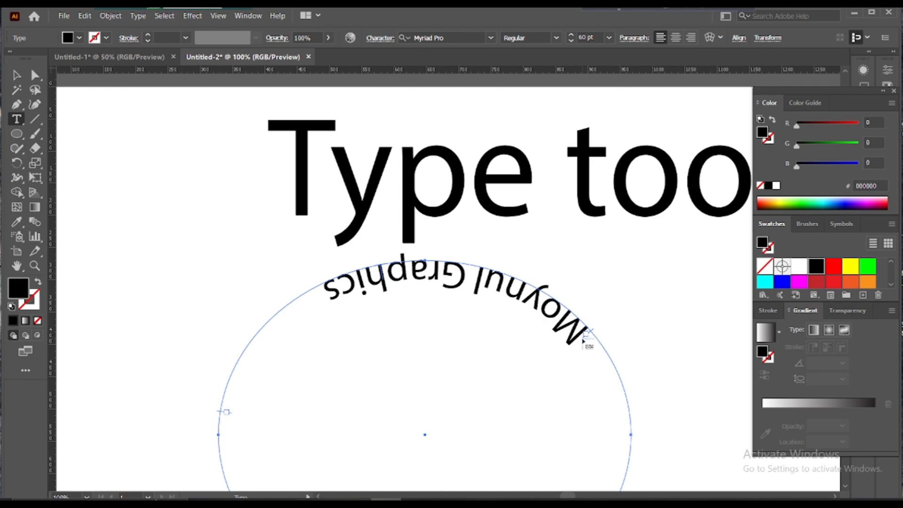
left_click_drag(583, 340, 583, 341)
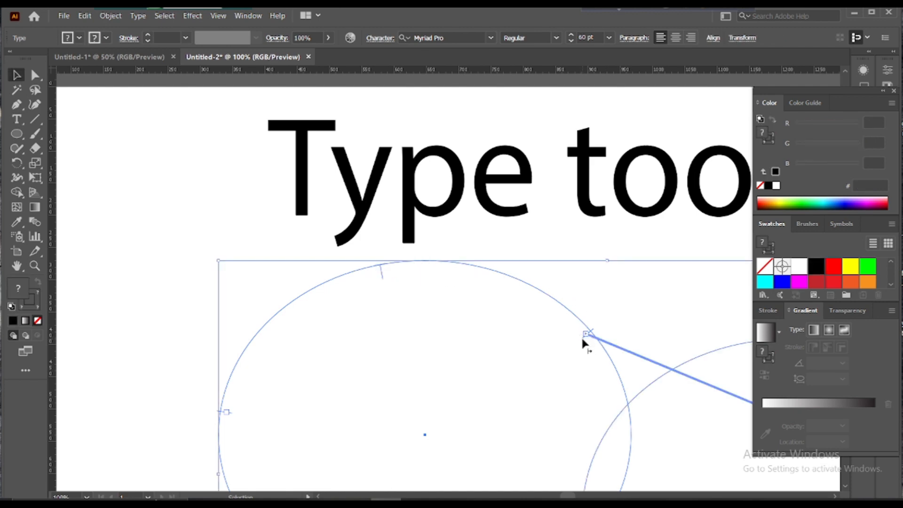
key("Delete")
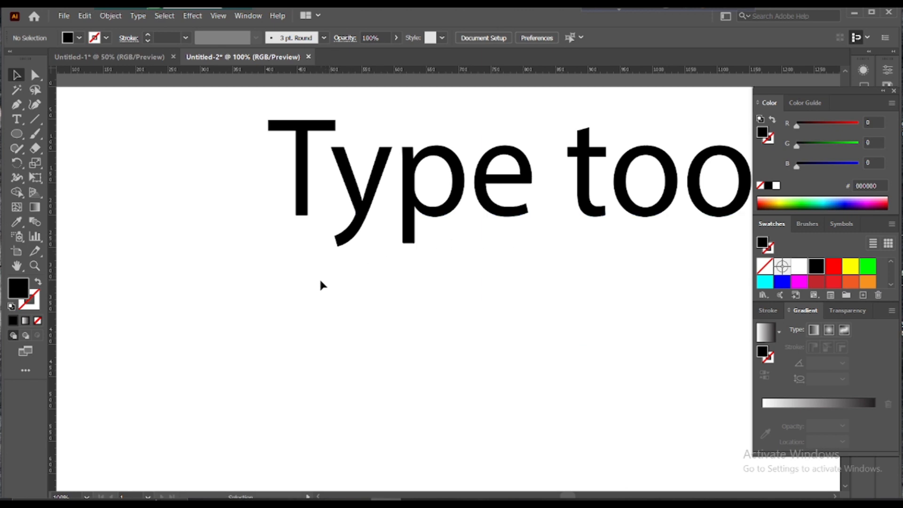
- Bring the whole artboard into view and make Vertical Type the current type tool
scroll(319, 277, "down", 2)
scroll(319, 277, "down", 3)
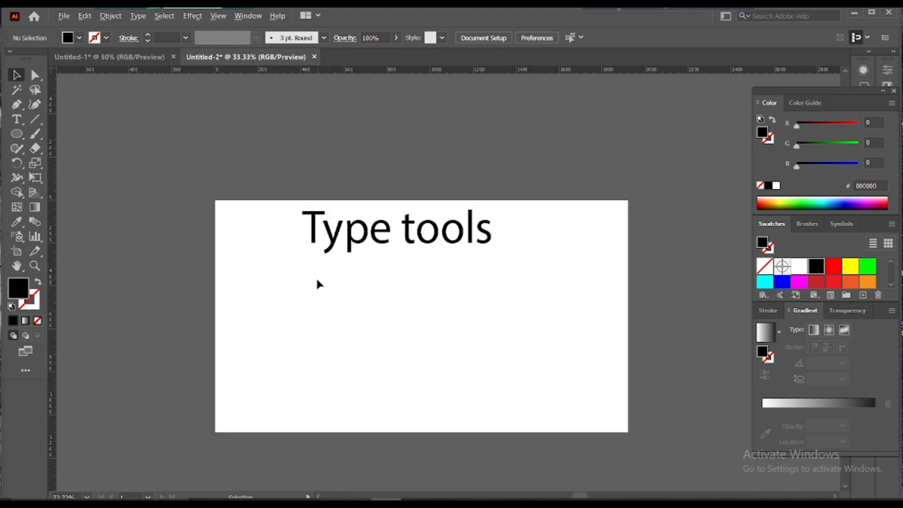
scroll(345, 298, "up", 3)
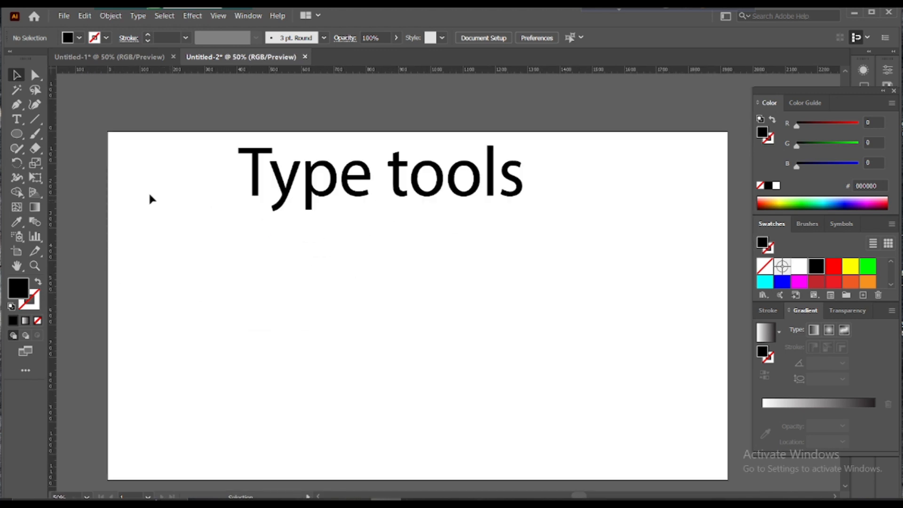
left_click(17, 120)
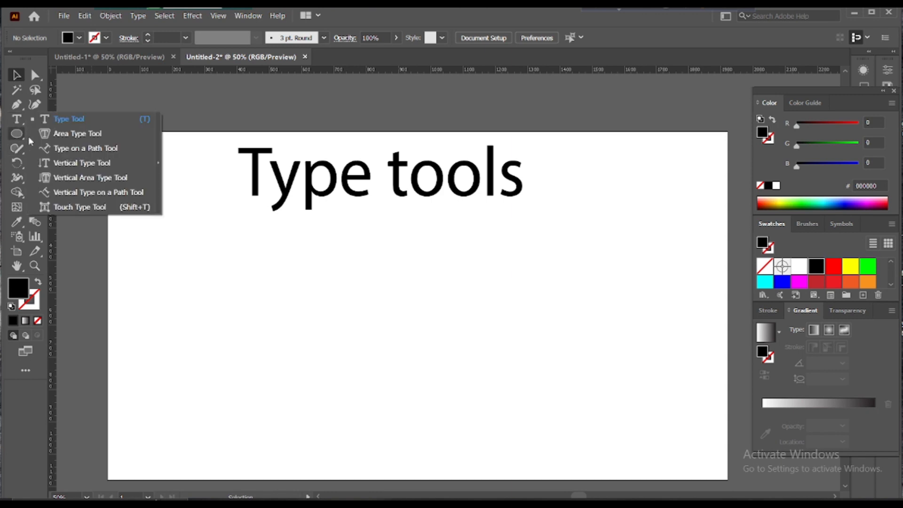
left_click(61, 163)
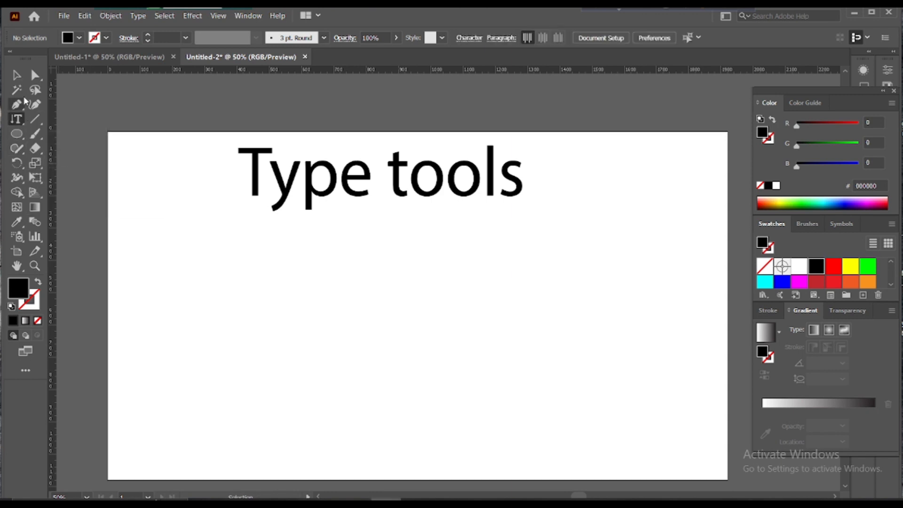
- Add a vertical line of point type in the area below the title, containing a person's full name
left_click(16, 76)
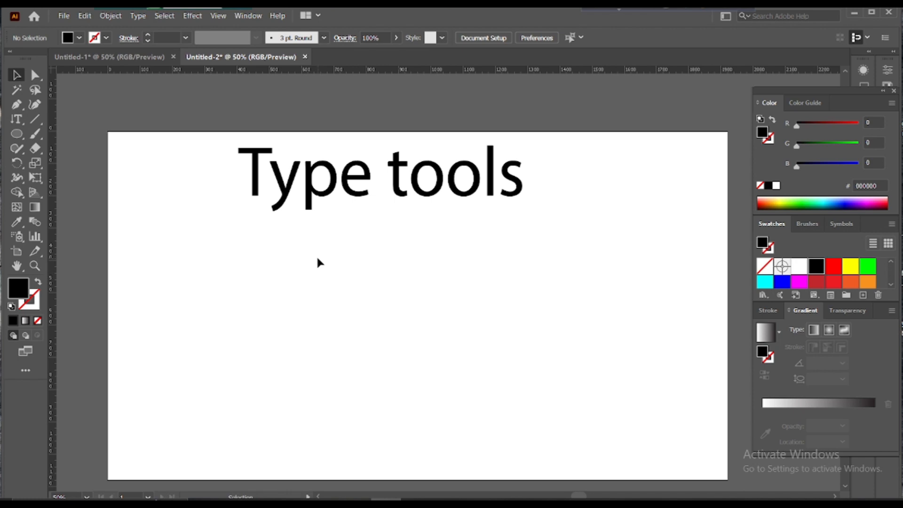
left_click(17, 119)
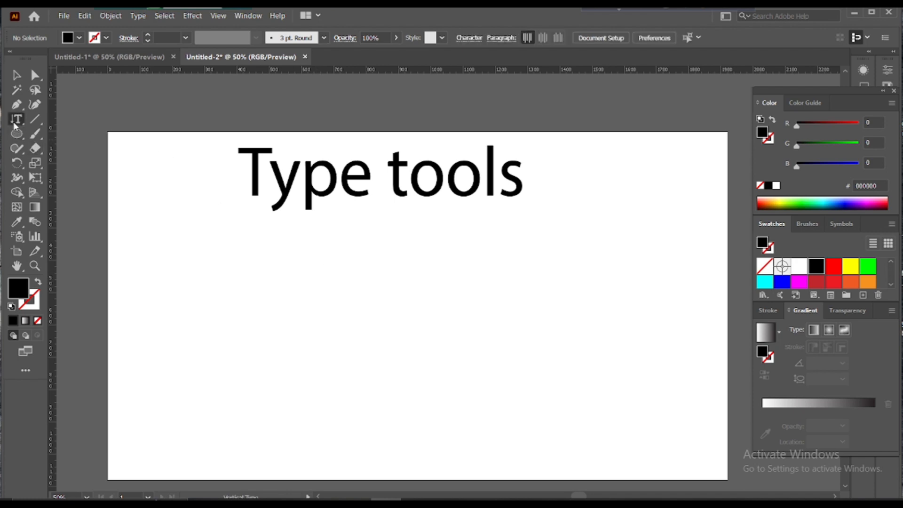
left_click(337, 285)
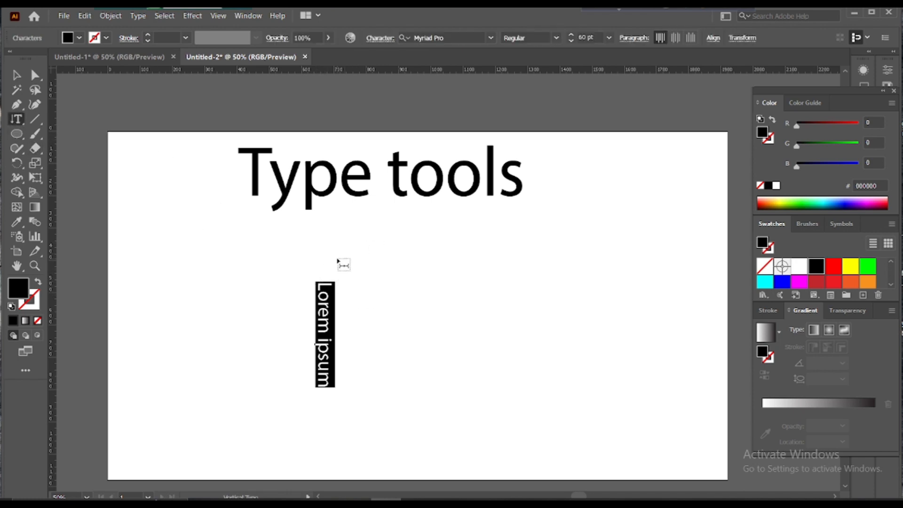
type("M")
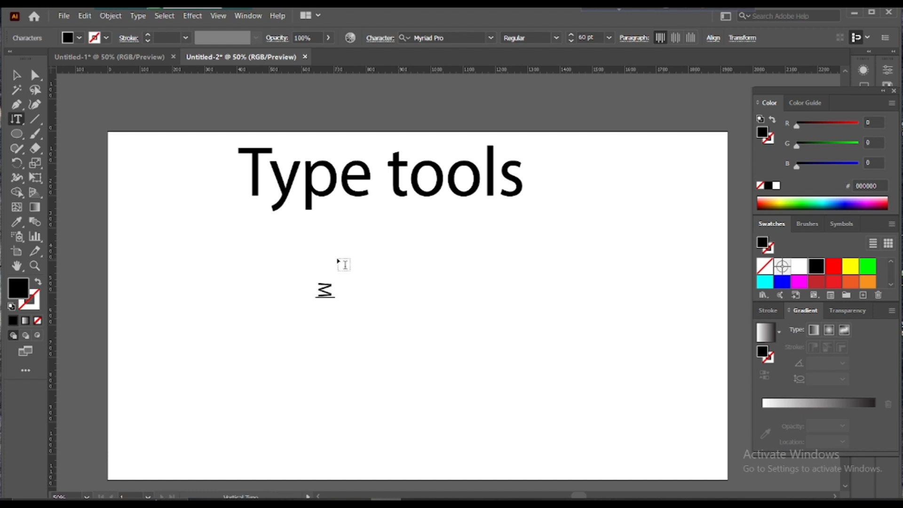
type("oynul")
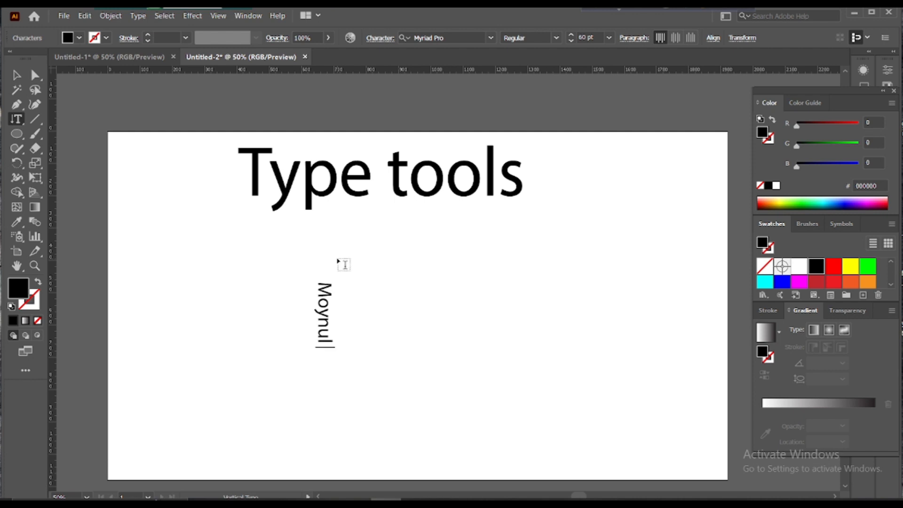
type(" Isdl")
key("BackSpace")
key("BackSpace")
type("Laq")
key("BackSpace")
key("BackSpace")
key("BackSpace")
type("lam")
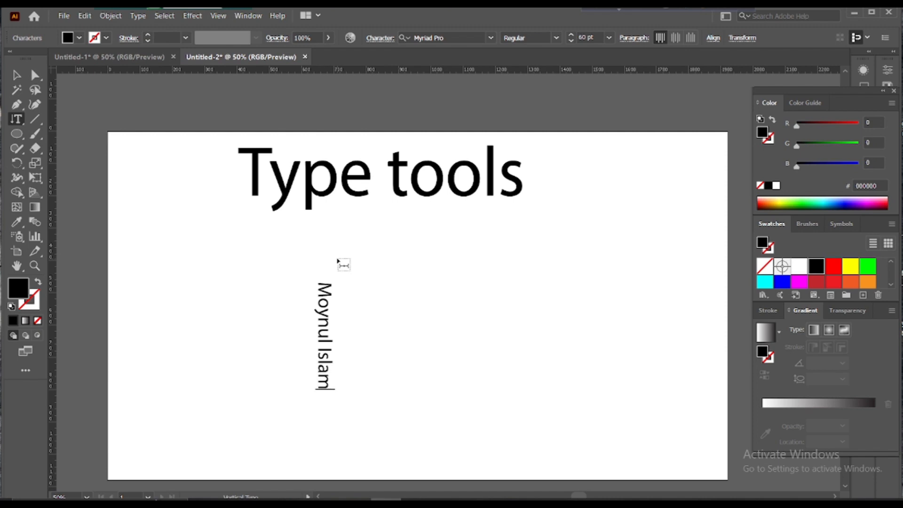
- Move the vertical name text right and slightly up so it sits under the middle of the title, and deselect it
left_click(16, 75)
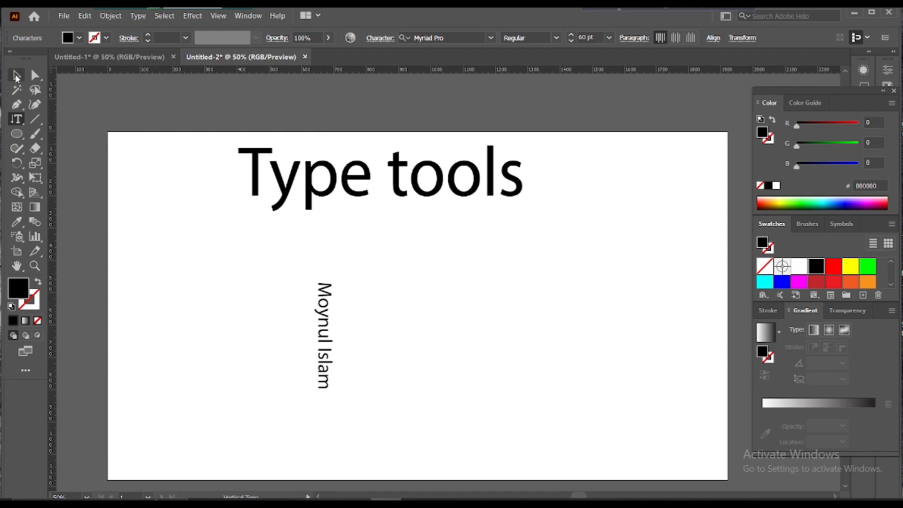
left_click_drag(316, 328, 403, 296)
left_click(433, 296)
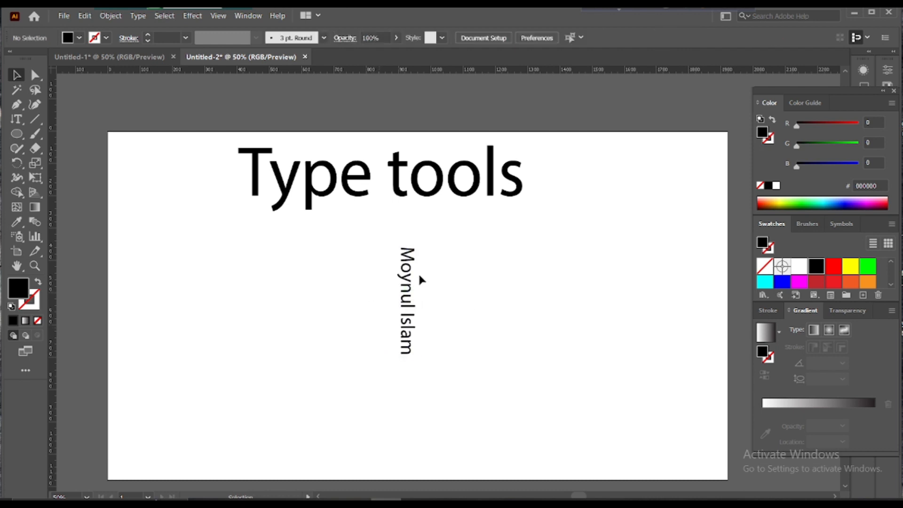
- Draw a tall arc with the Arc tool to the left of the vertical name, curving down and to the right
left_click(39, 119)
left_click(69, 139)
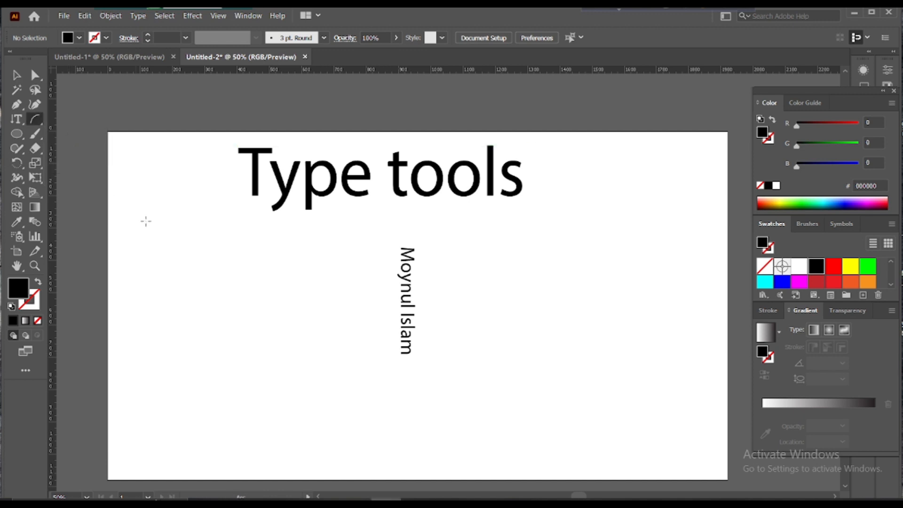
left_click_drag(267, 230, 339, 374)
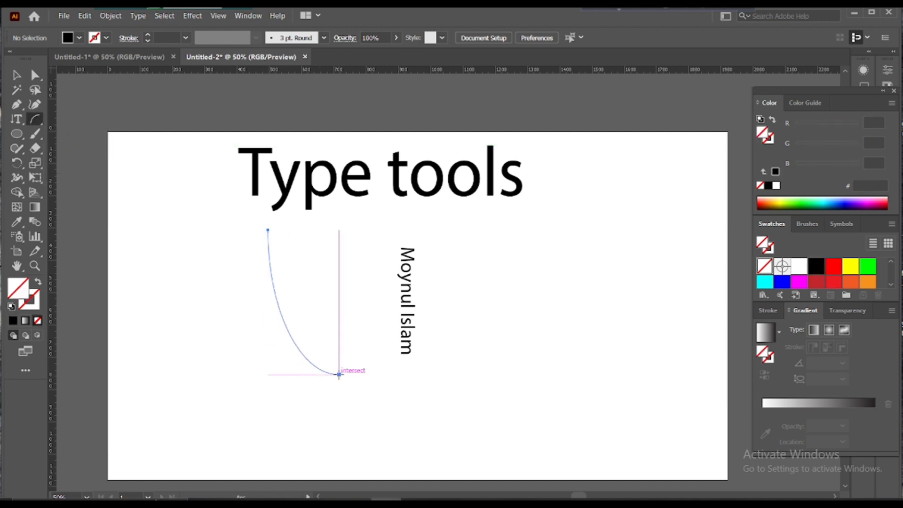
left_click(16, 75)
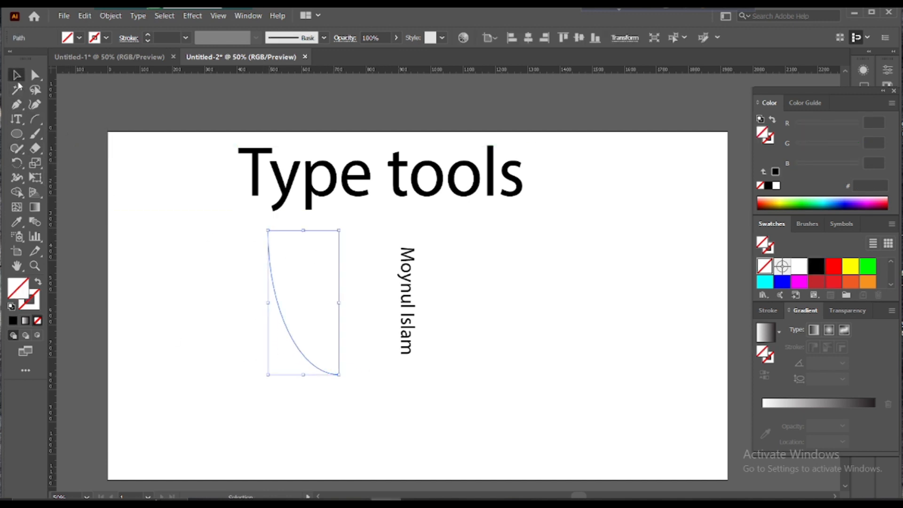
- Run Vertical Type placeholder text along the arc and shift its start bracket up near the arc's upper end
left_click(17, 119)
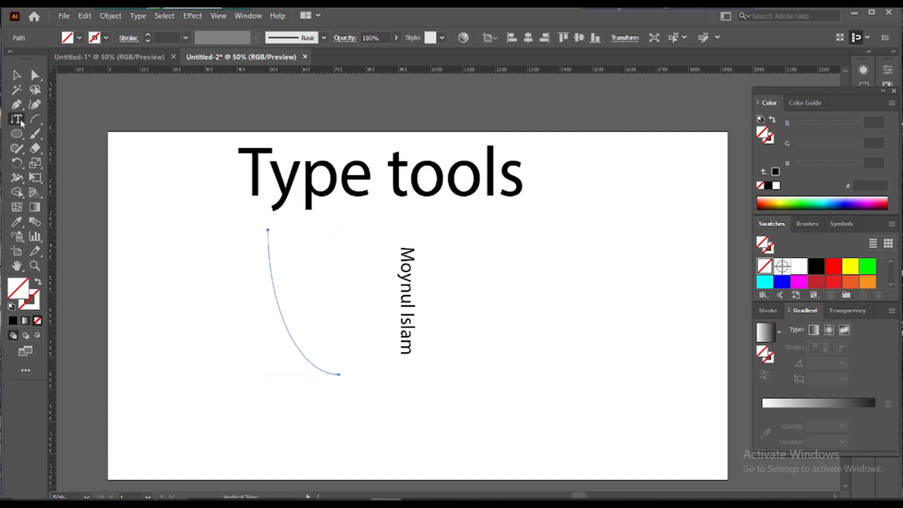
left_click(268, 260)
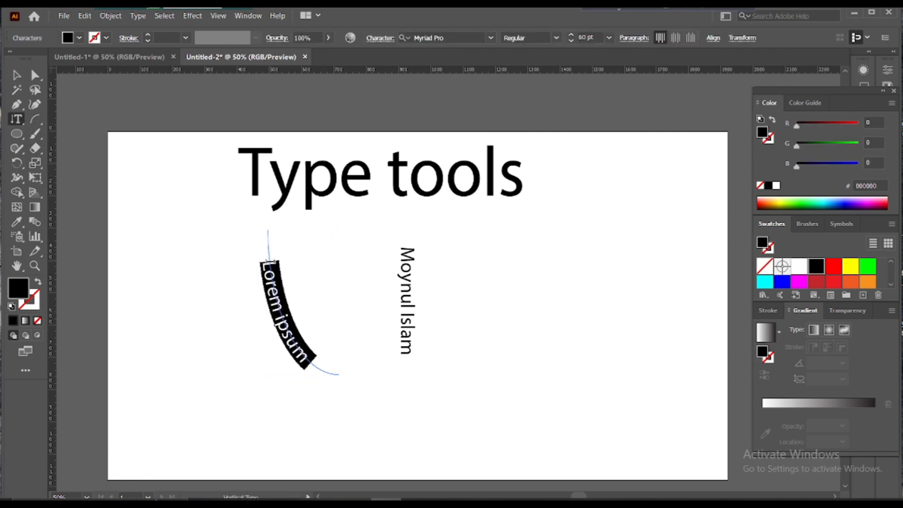
left_click(19, 76)
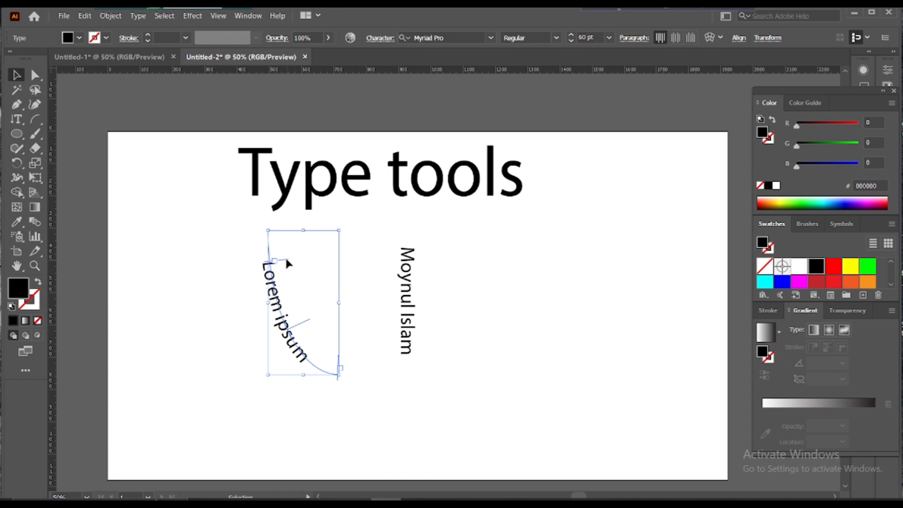
left_click_drag(285, 256, 286, 237)
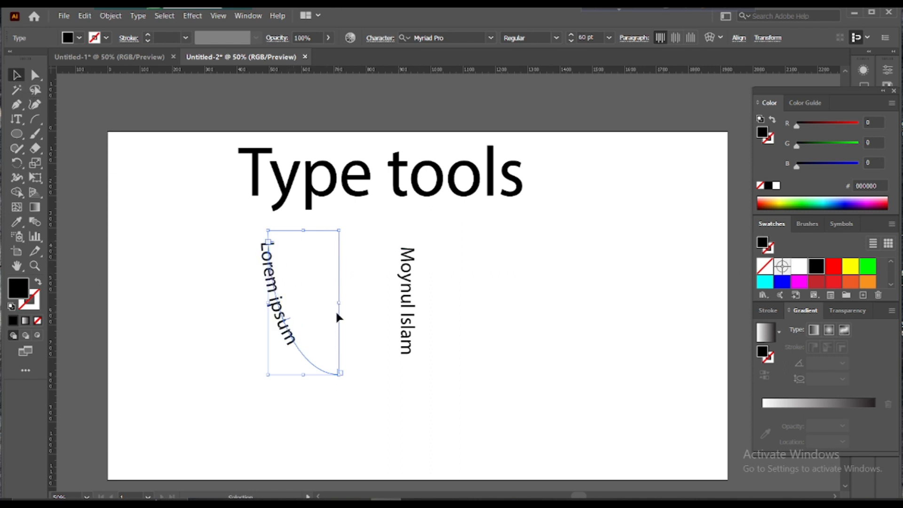
left_click(322, 317)
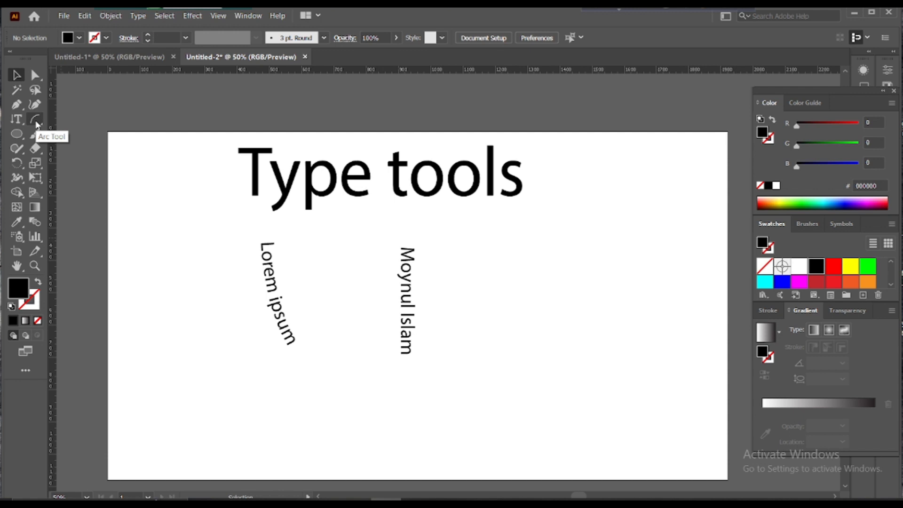
- Make Vertical Area Type the current type tool
left_click(20, 120)
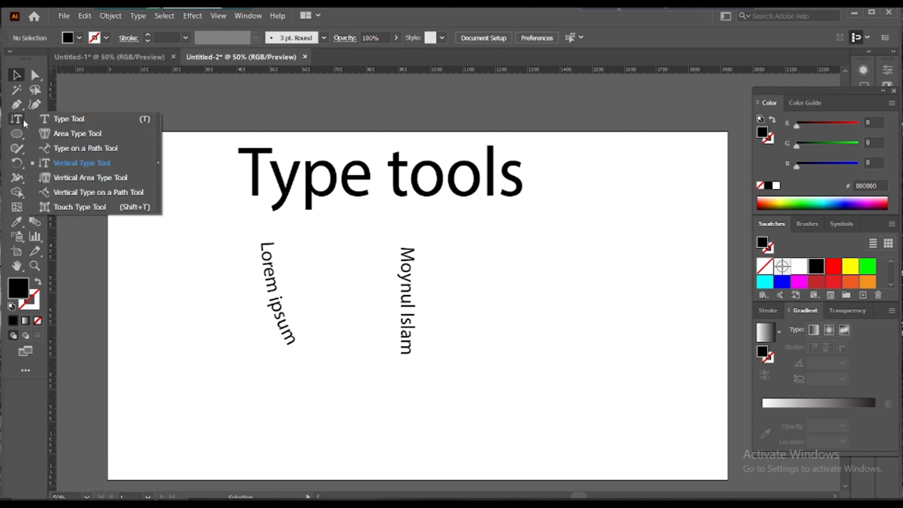
left_click(82, 179)
right_click(82, 180)
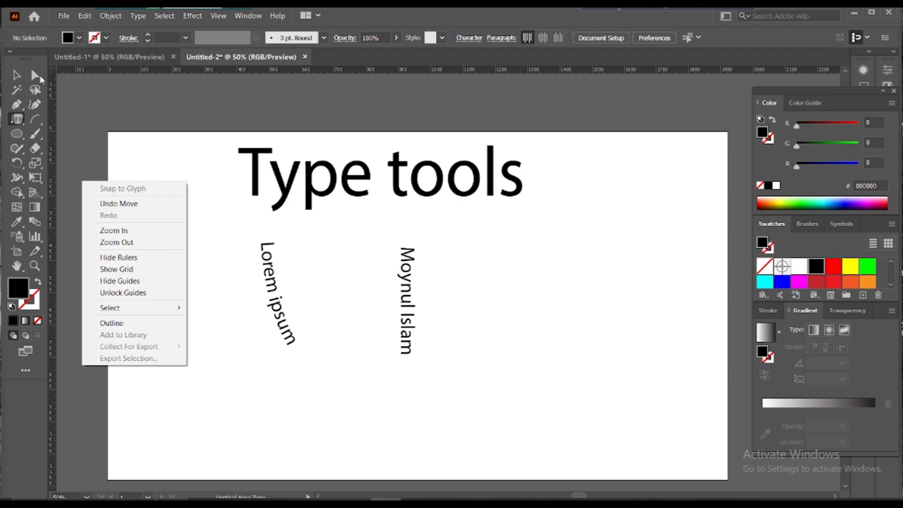
left_click(17, 76)
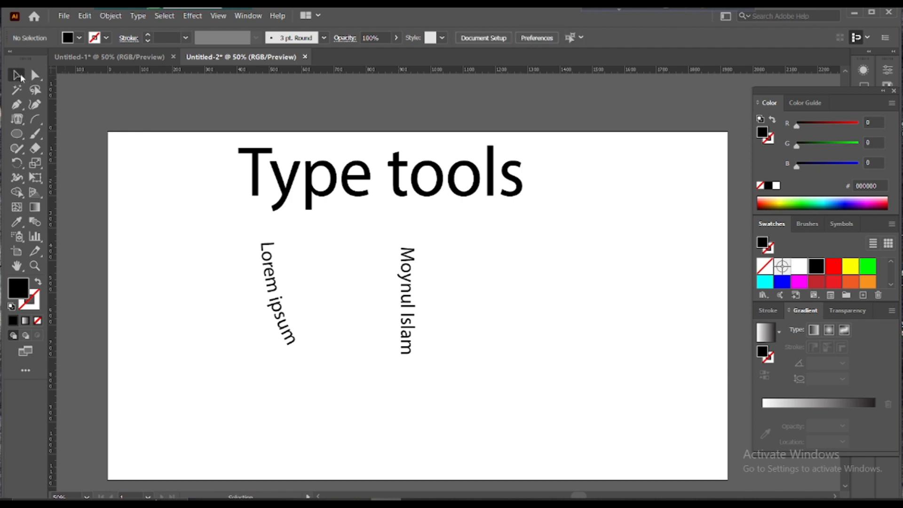
- Draw a tall black rectangle to the right of the vertical name and move it slightly left and up
left_click(22, 135)
left_click(56, 140)
left_click_drag(488, 238, 648, 443)
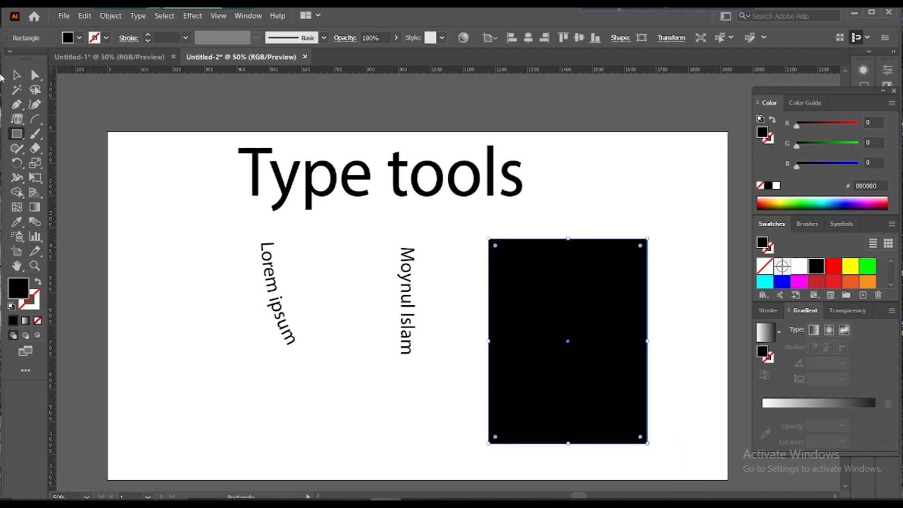
left_click(16, 75)
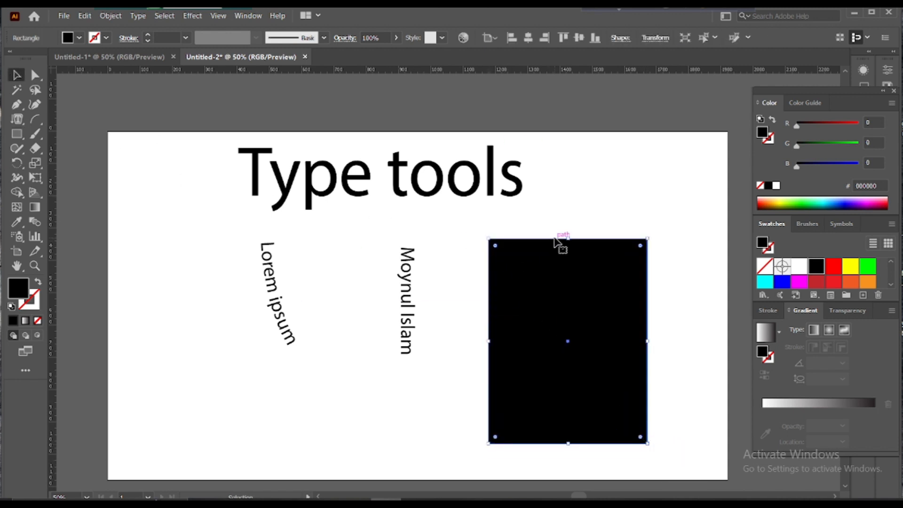
left_click_drag(555, 240, 515, 228)
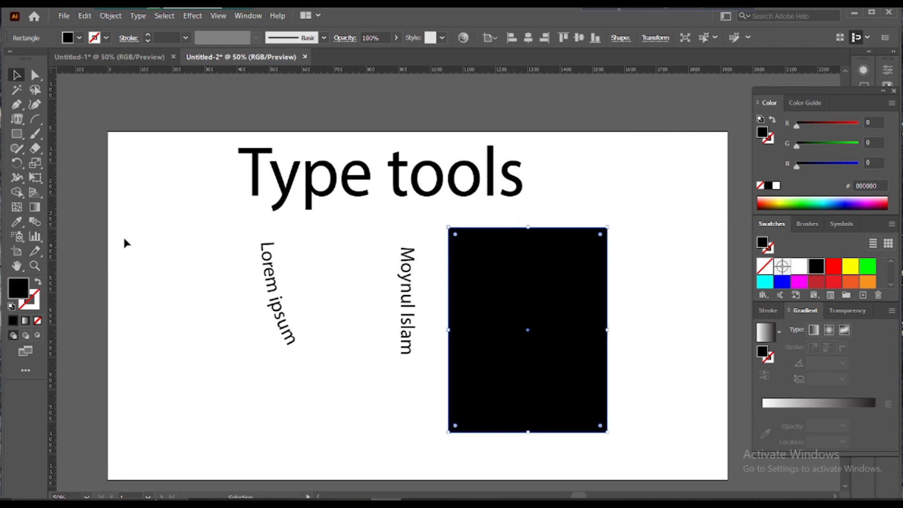
- Turn the rectangle into a vertical area type frame filled with placeholder text
left_click(18, 119)
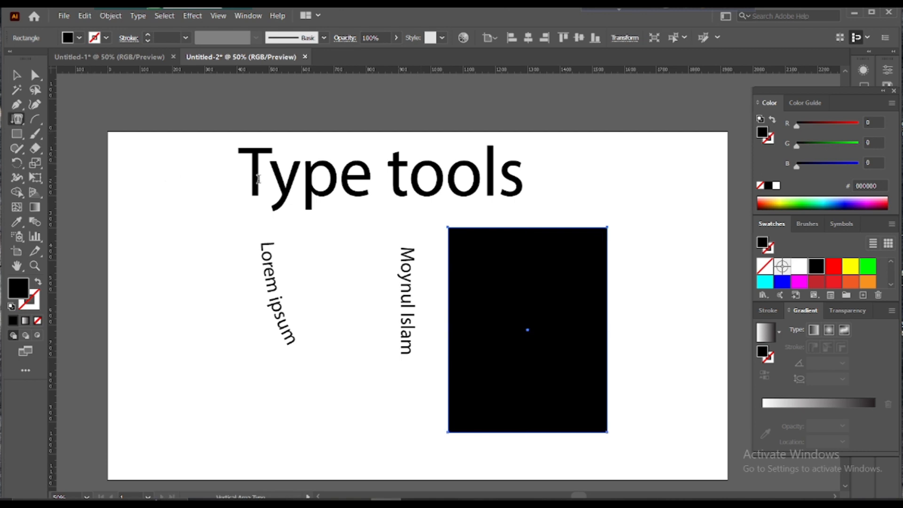
left_click(489, 228)
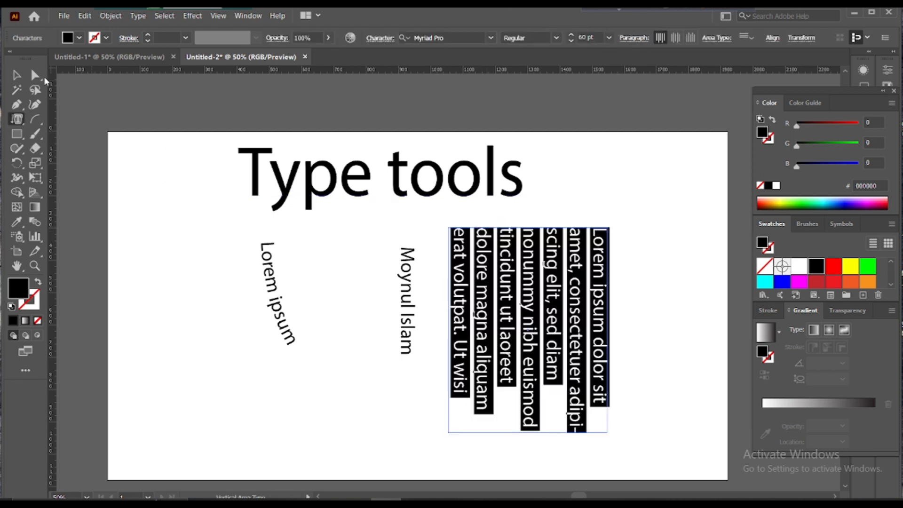
left_click(16, 75)
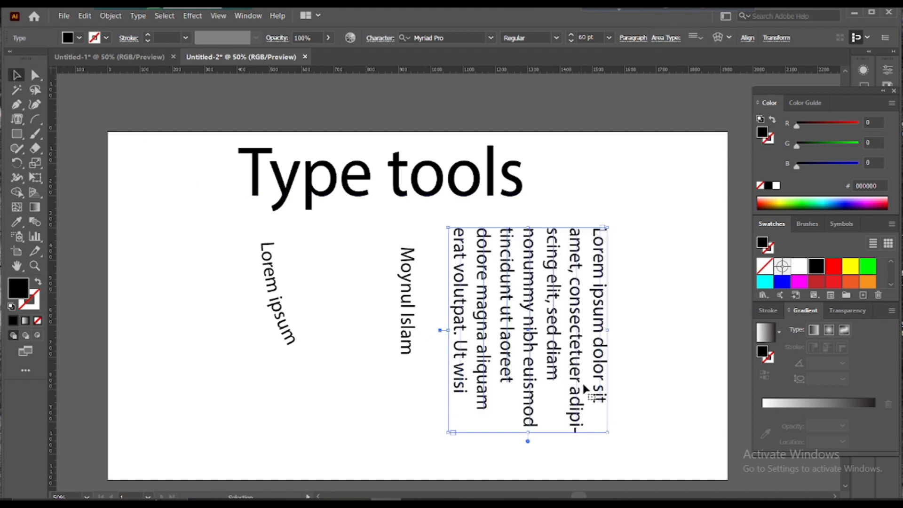
- Replace all the placeholder text in the vertical area type frame with a person's full name and deselect the frame
double_click(599, 394)
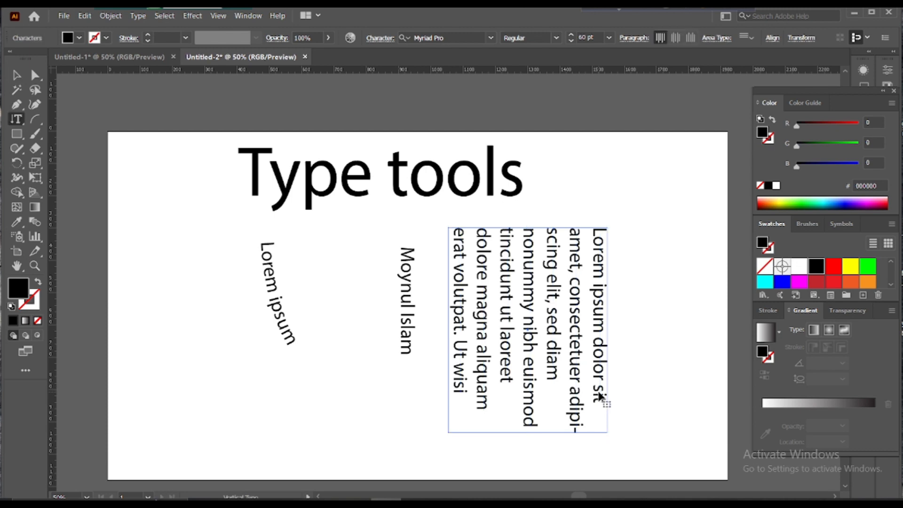
double_click(599, 395)
triple_click(599, 396)
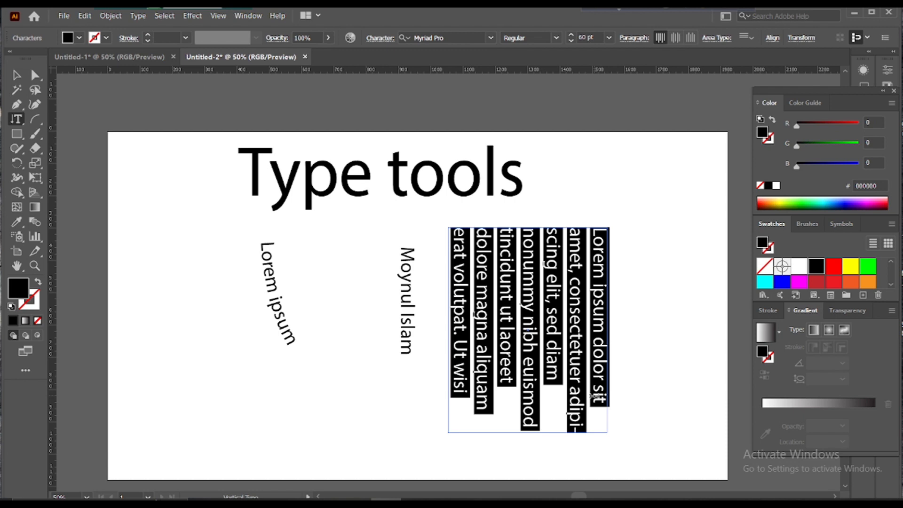
key("BackSpace")
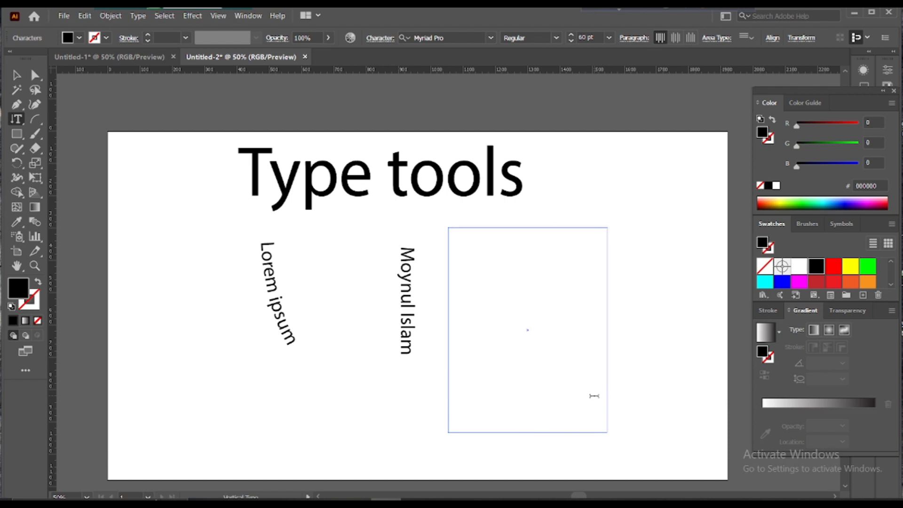
type("Moynul")
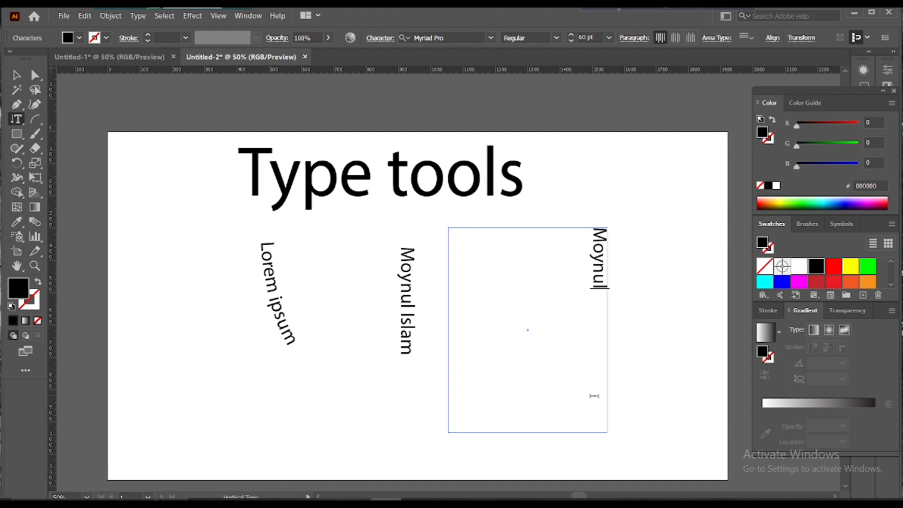
type(" Islam")
left_click(16, 74)
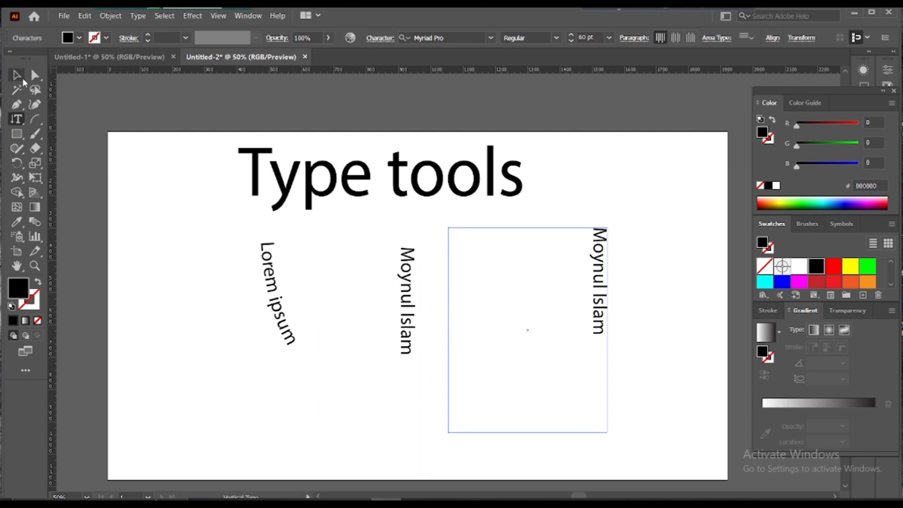
left_click(583, 211)
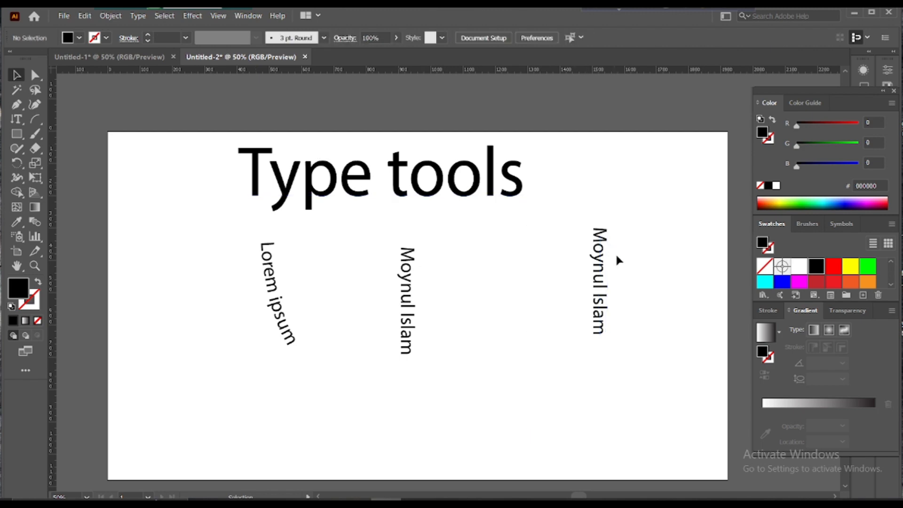
- Delete the area type frame, the arc text and the vertical name, keeping only the title
left_click(597, 275)
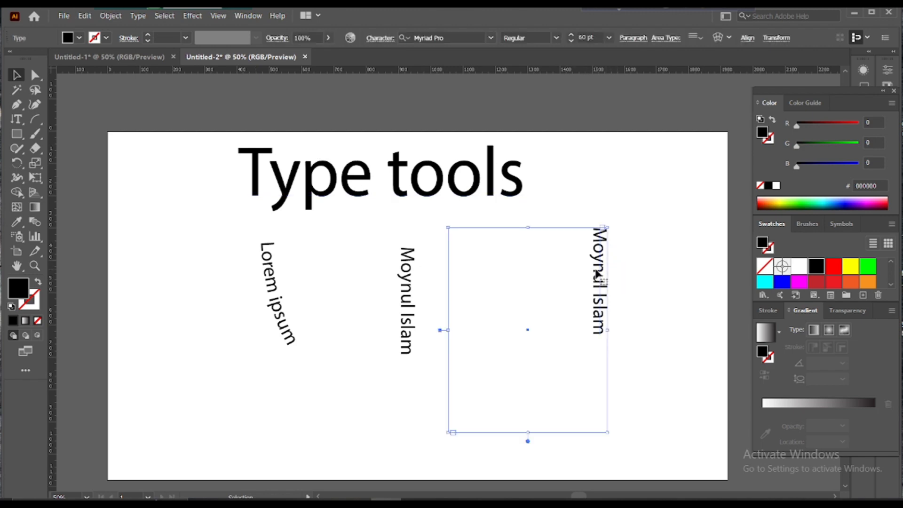
key("Delete")
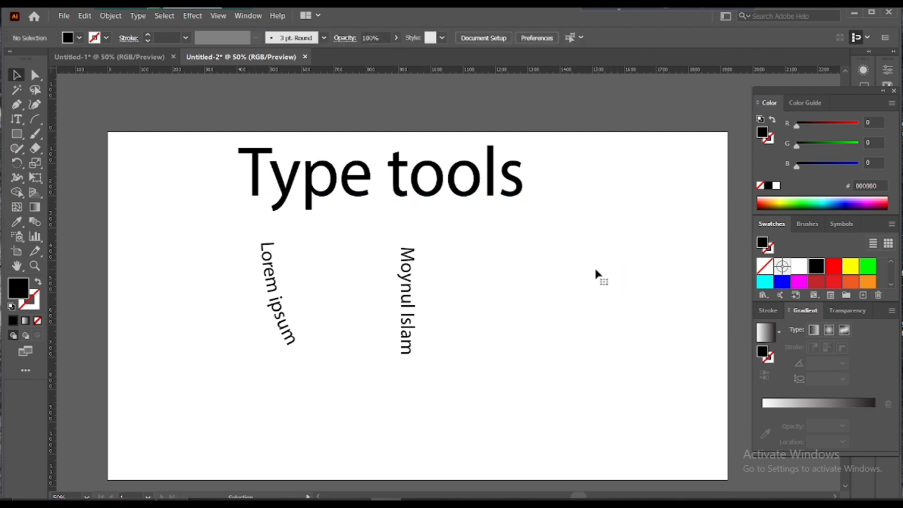
left_click_drag(472, 247, 212, 347)
key("Delete")
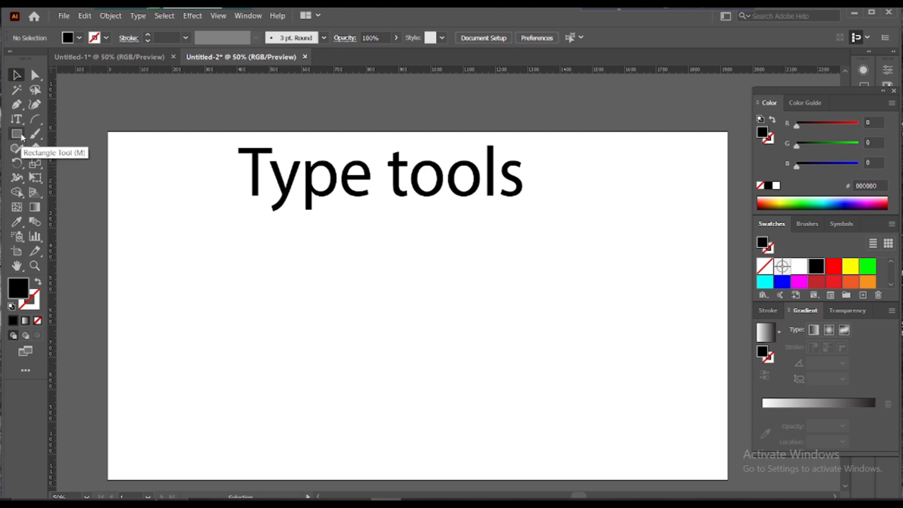
- Draw an open S-shaped curve below the title with the Pen tool and finish the path
left_click(21, 120)
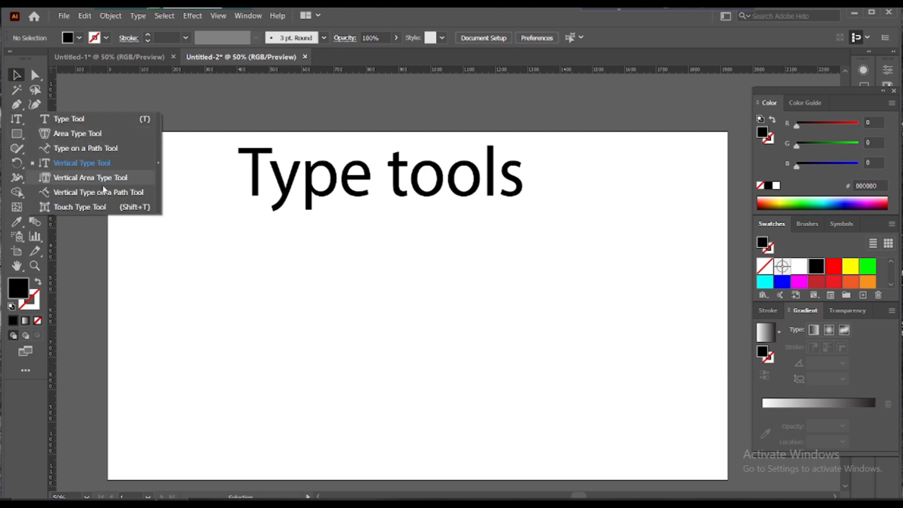
left_click(73, 192)
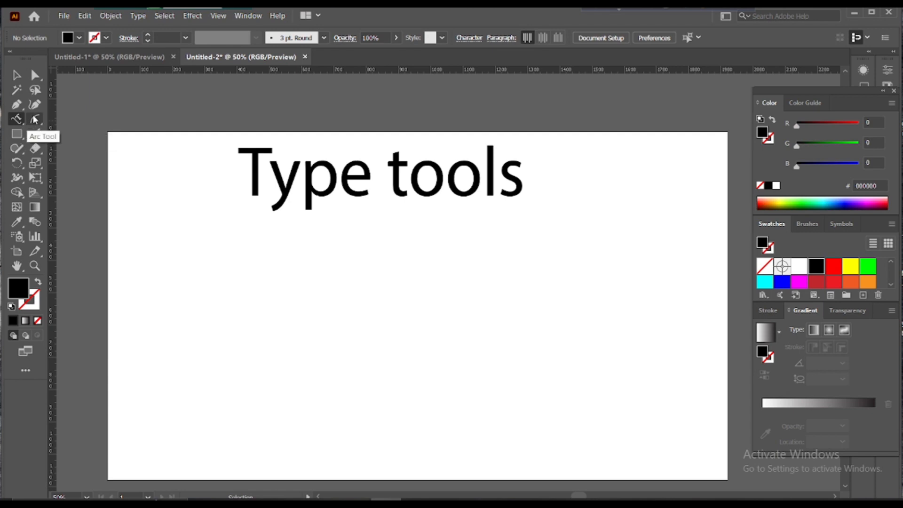
left_click(16, 104)
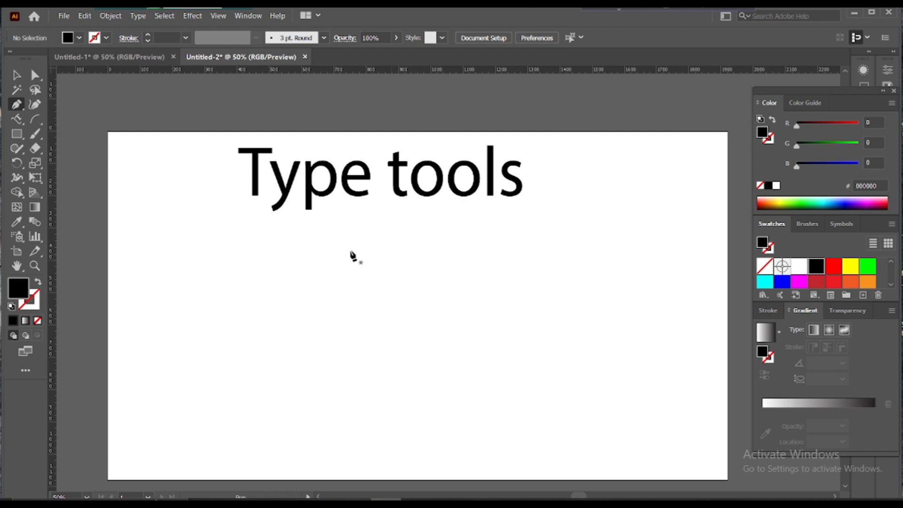
left_click(275, 253)
left_click_drag(368, 371, 496, 450)
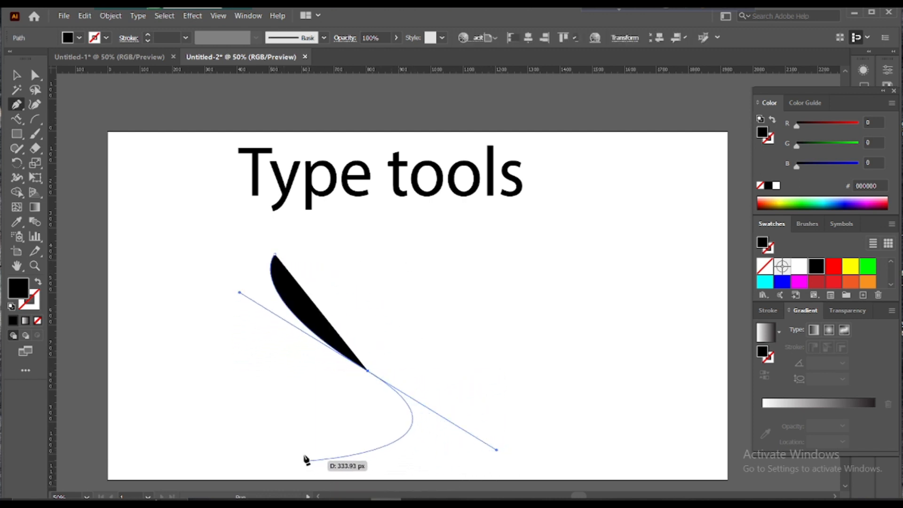
left_click_drag(304, 454, 23, 75)
left_click(21, 76)
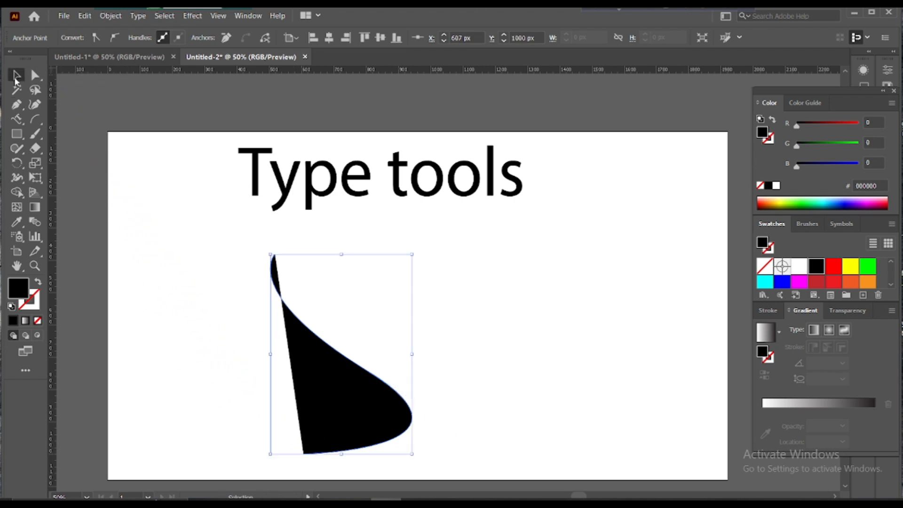
- Give the curve no fill and a 9 pt black stroke, and move it up and right beneath the title
left_click(37, 321)
left_click(221, 284)
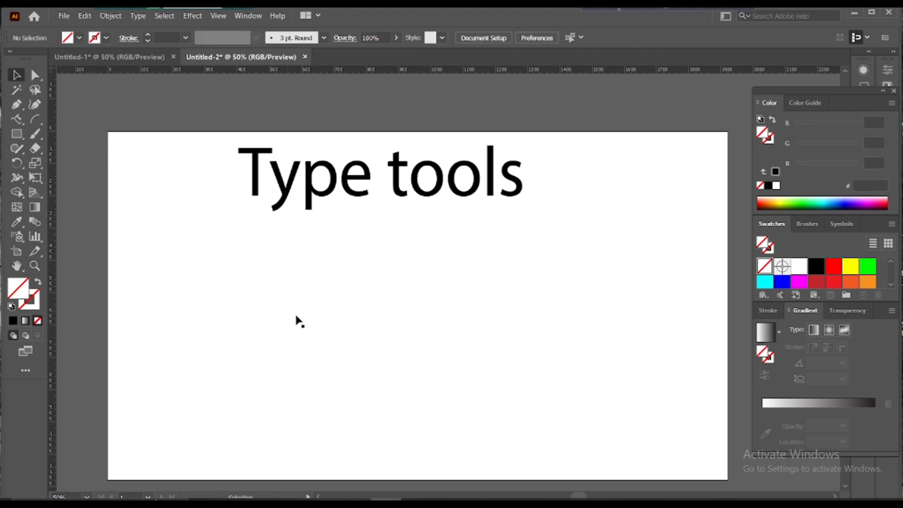
left_click_drag(390, 286, 268, 376)
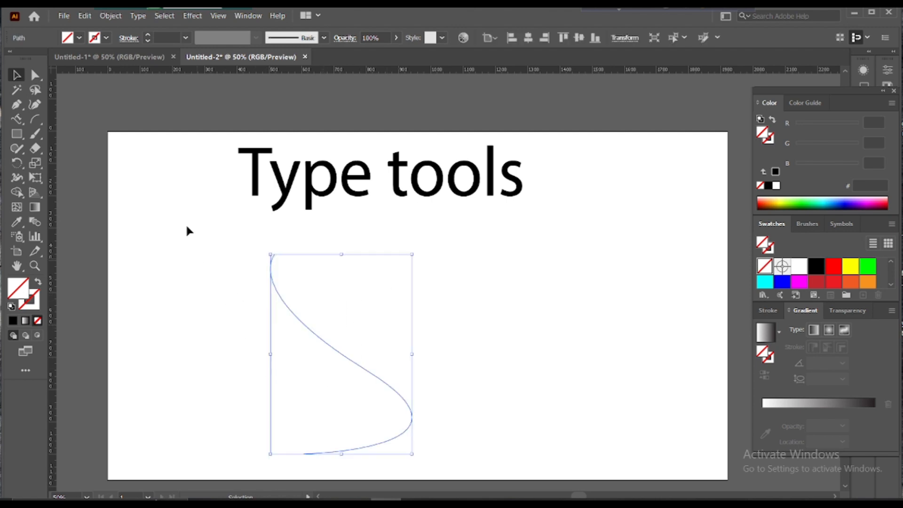
left_click(185, 38)
left_click(201, 198)
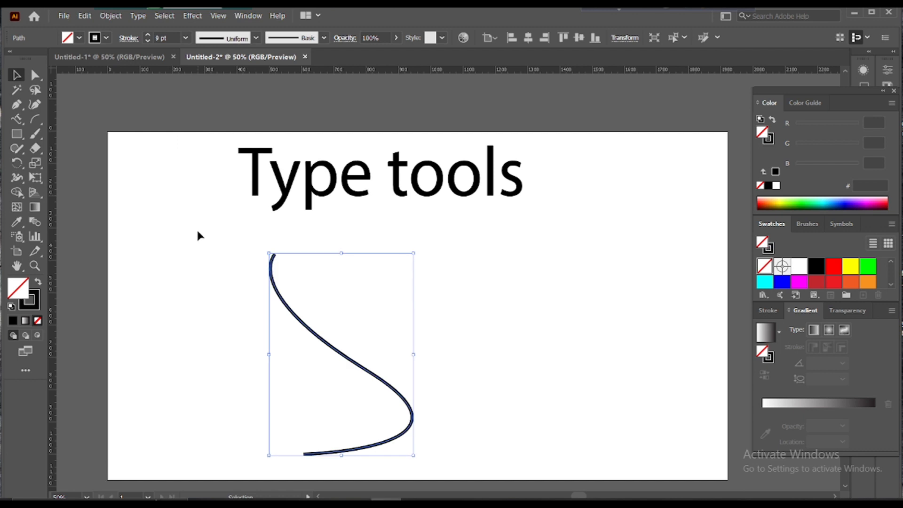
left_click(248, 301)
left_click_drag(331, 347, 442, 314)
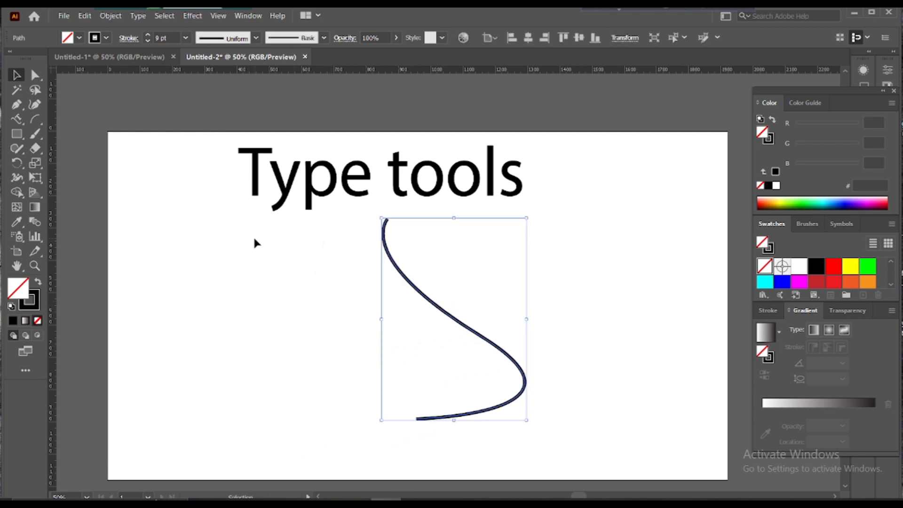
- Turn the curve into vertical type on a path filled with placeholder text and select it as an object
left_click(16, 119)
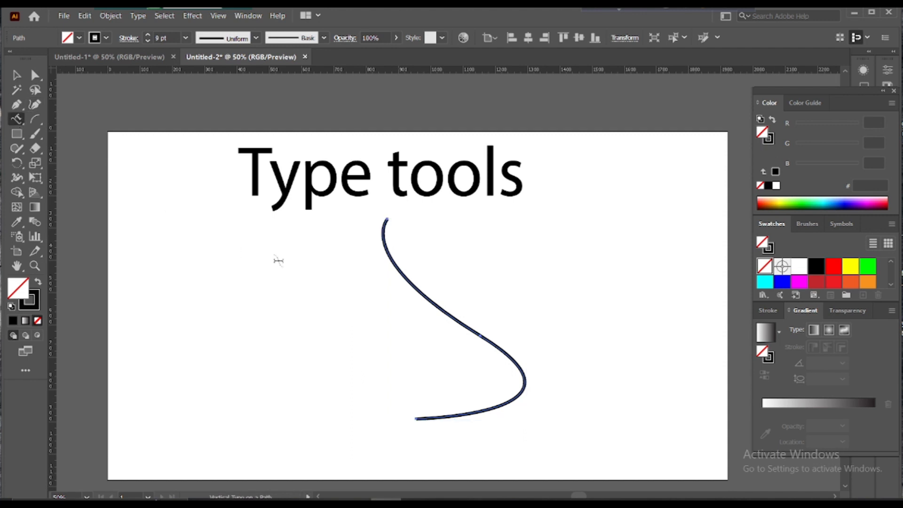
left_click(403, 272)
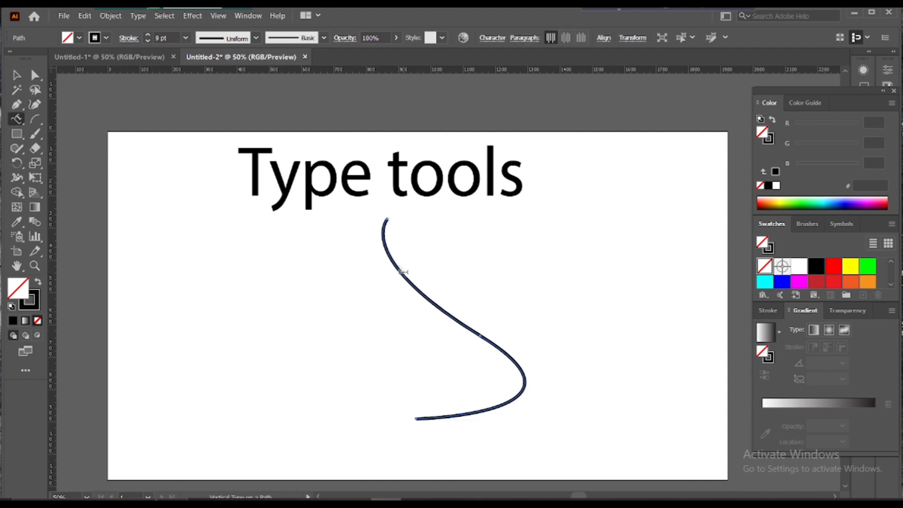
left_click(403, 271)
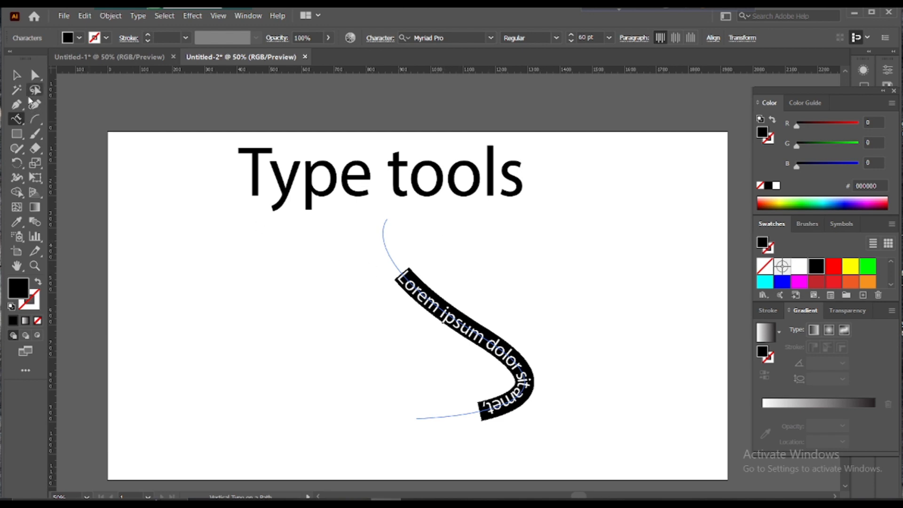
left_click(17, 75)
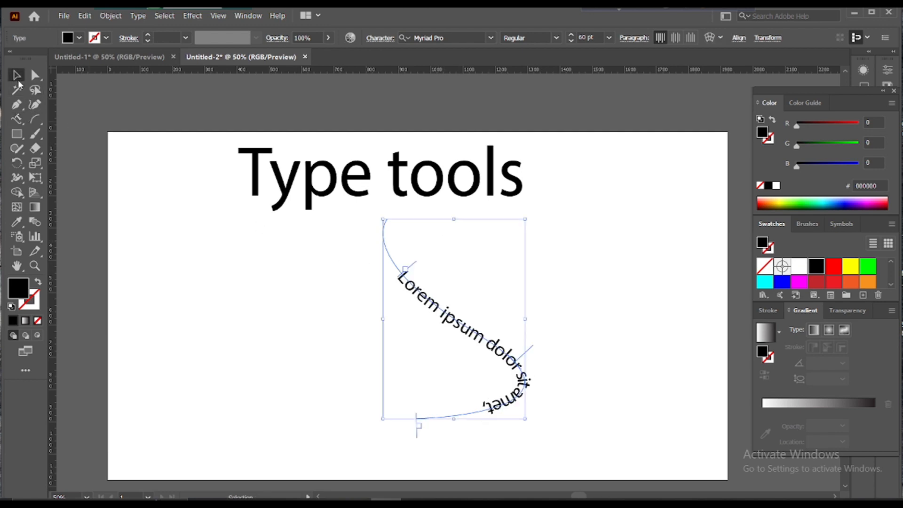
- Move the path text slightly right and shift the start of its text further along the curve
left_click(412, 258)
left_click_drag(412, 291, 521, 306)
left_click(484, 326)
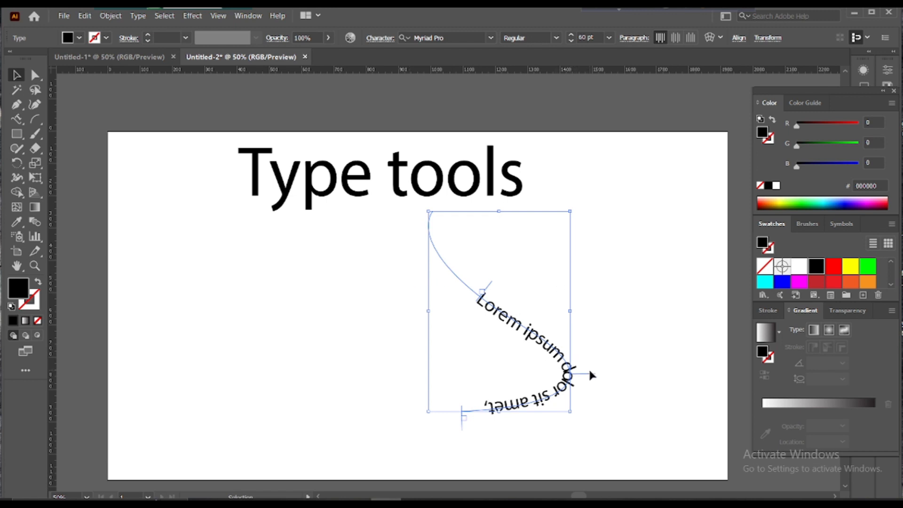
- Flip the path text to the opposite side of the curve, flip it back and deselect it
left_click_drag(590, 369, 504, 374)
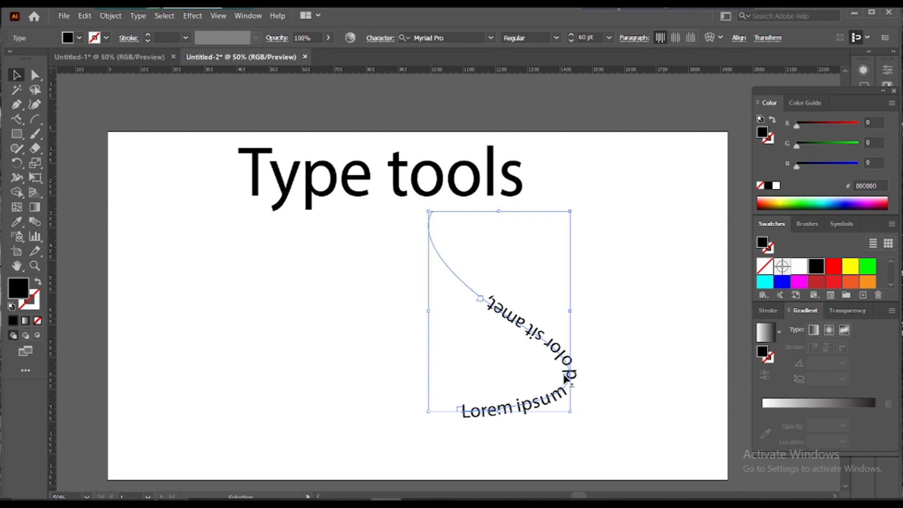
left_click_drag(566, 378, 611, 367)
left_click(605, 358)
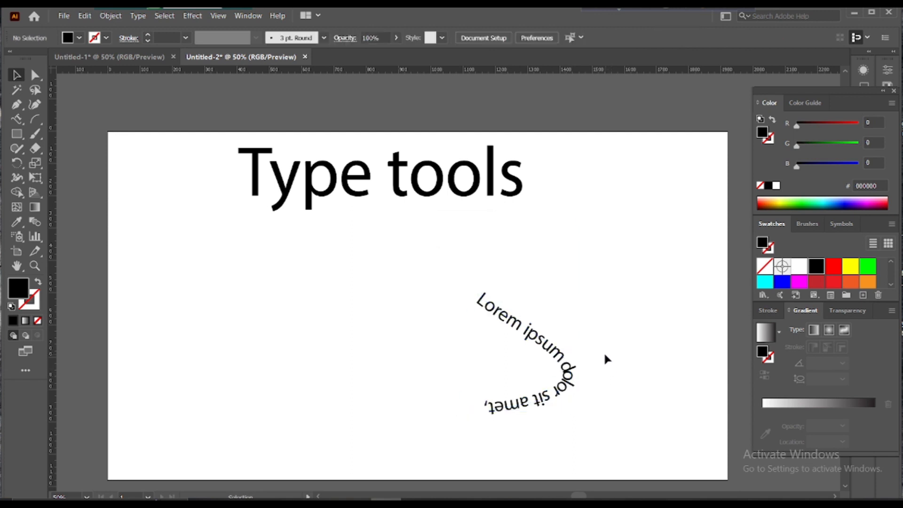
- Delete the curved path text, keeping only the title
left_click_drag(581, 306, 446, 414)
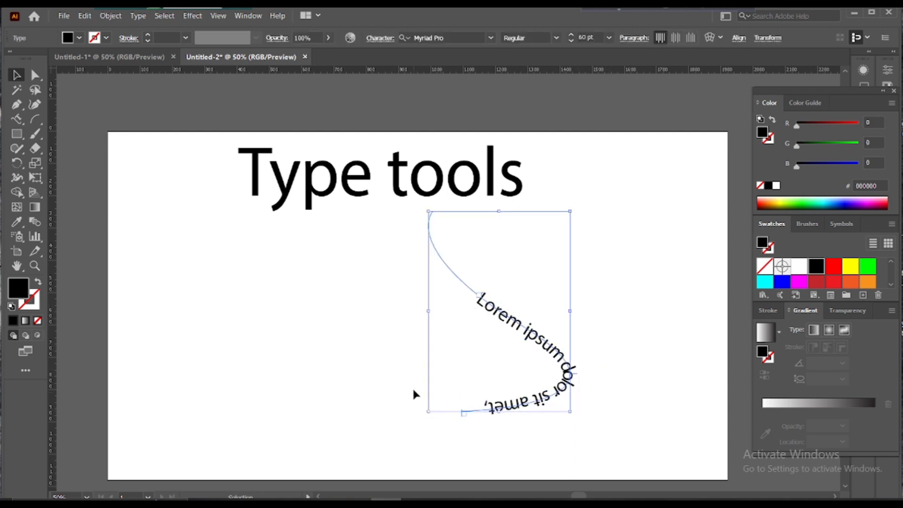
key("Delete")
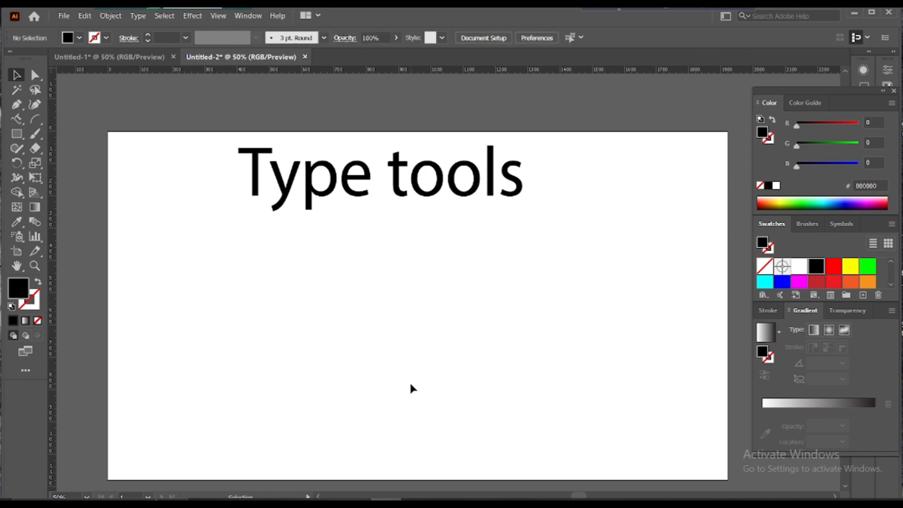
- Raise the letter "e" of "Type" in the title above the baseline with the Touch Type tool
left_click(24, 120)
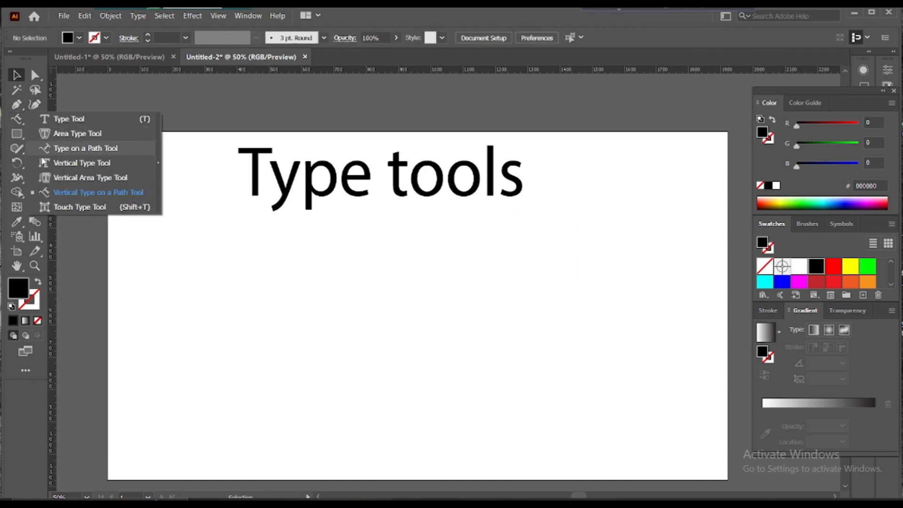
left_click(64, 210)
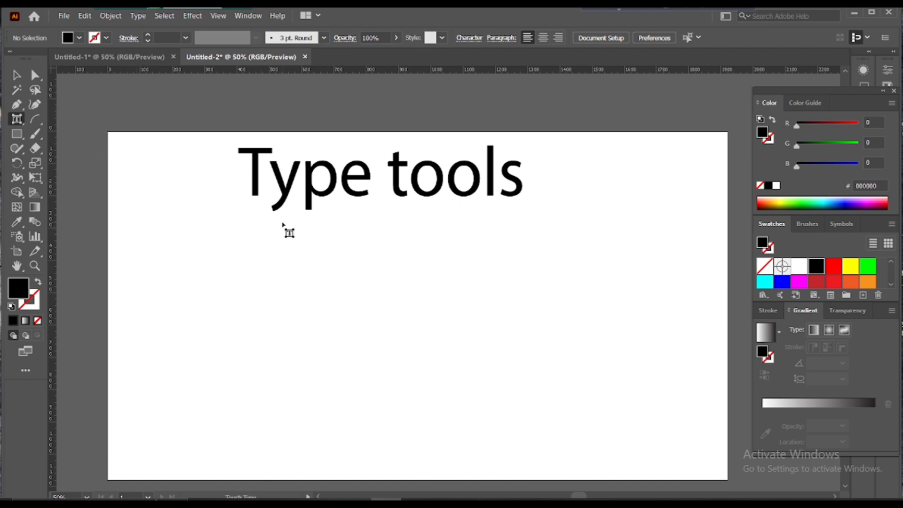
left_click(363, 198)
left_click(363, 199)
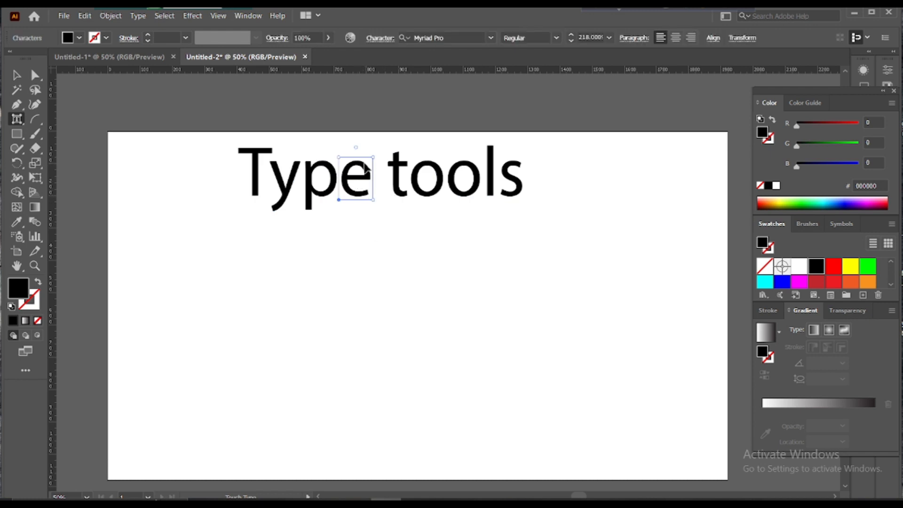
left_click_drag(363, 170, 357, 146)
left_click(369, 227)
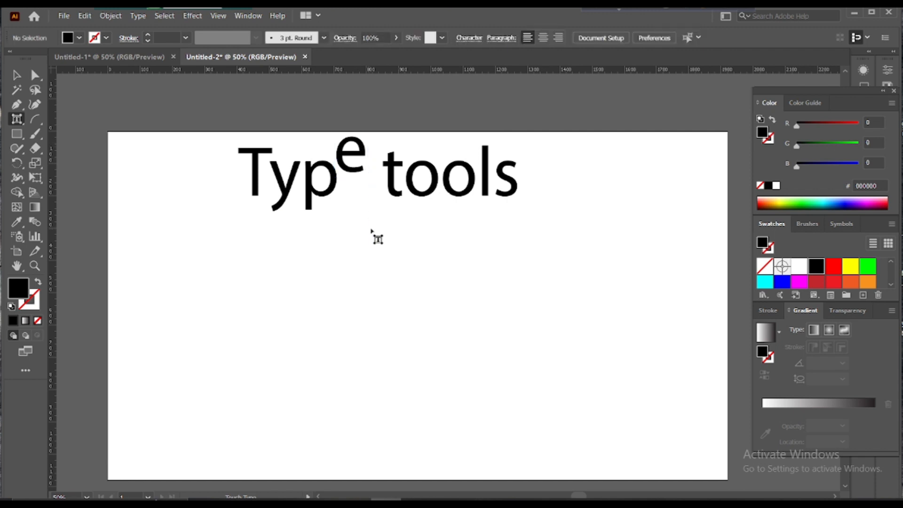
- Append the character "4" to the end of the title and finish editing the text
left_click(16, 75)
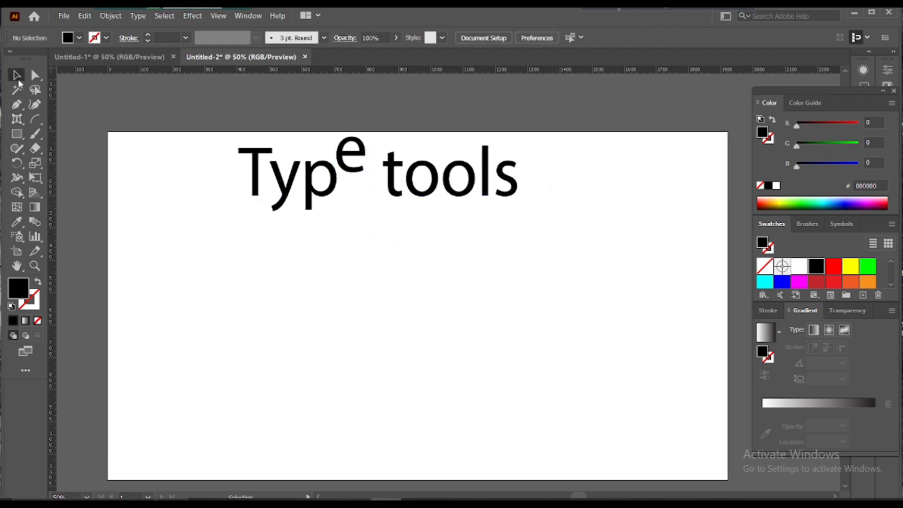
left_click(520, 184)
double_click(519, 184)
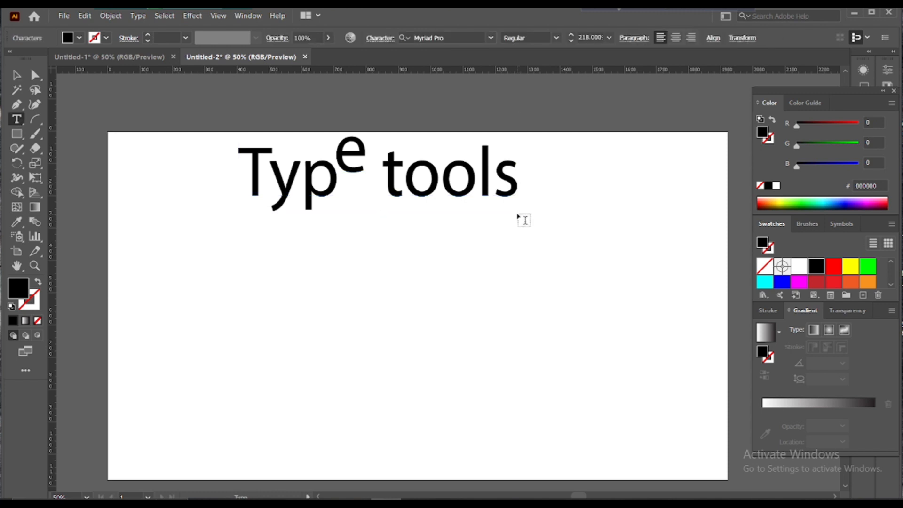
type("$")
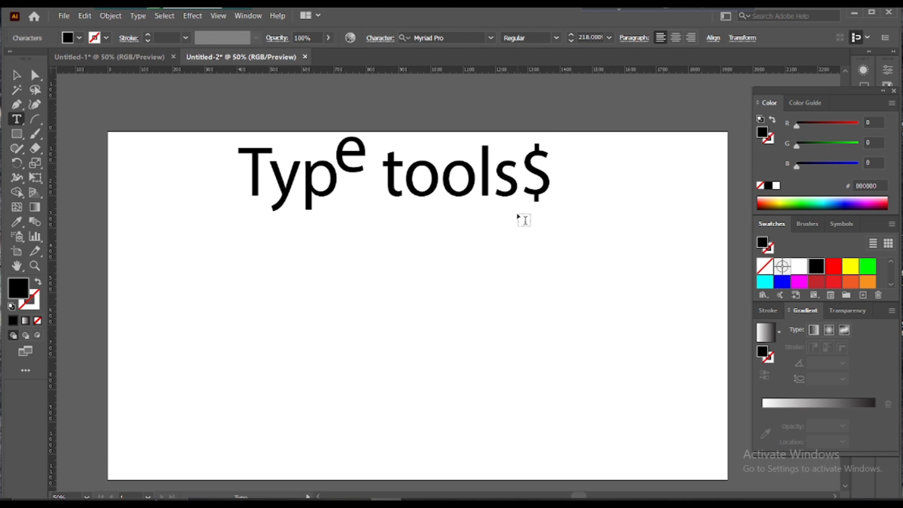
key("BackSpace")
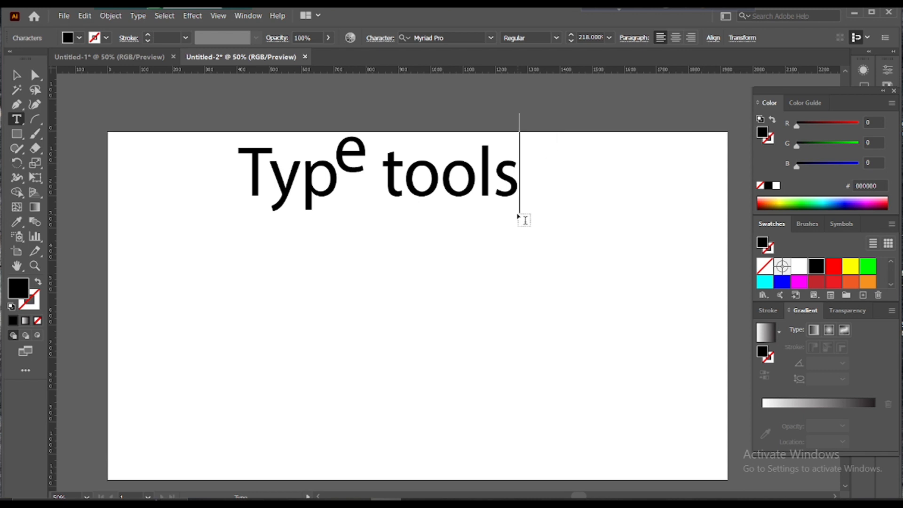
type("4")
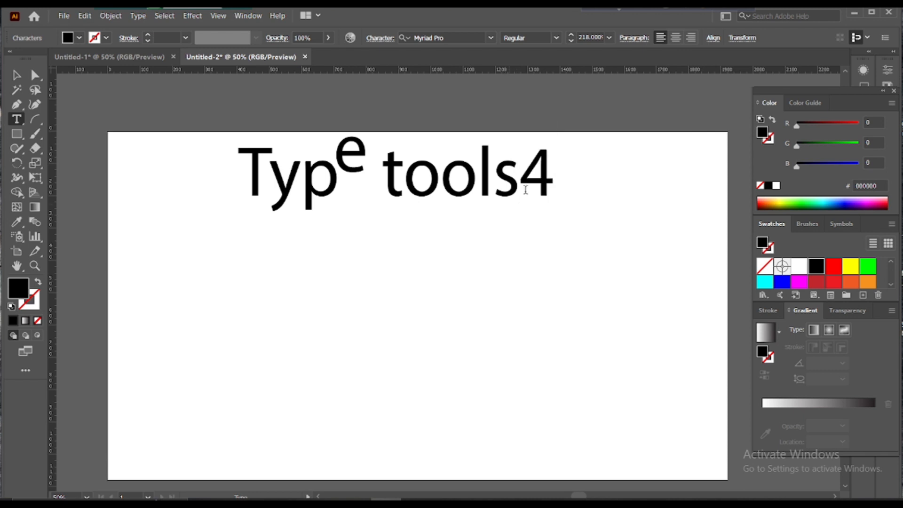
key("Escape")
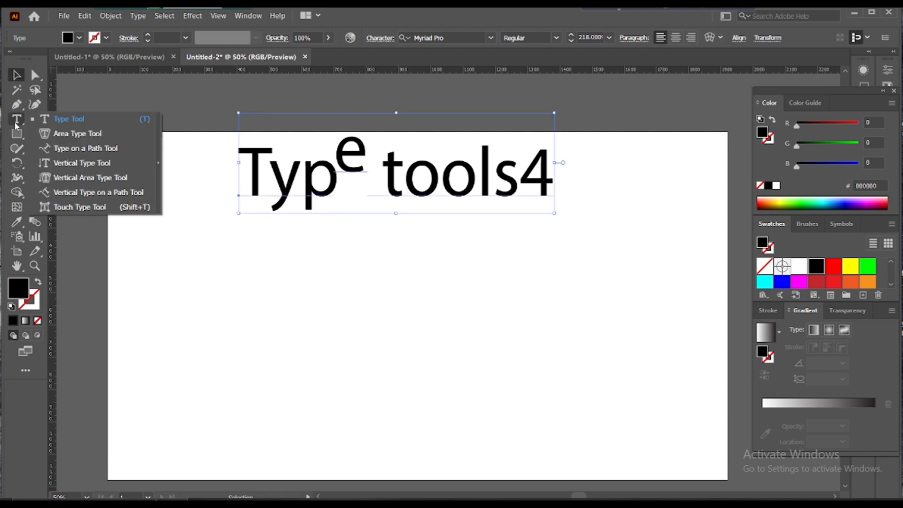
- Raise the "4" at the end of the title like a superscript with the Touch Type tool
left_click(77, 207)
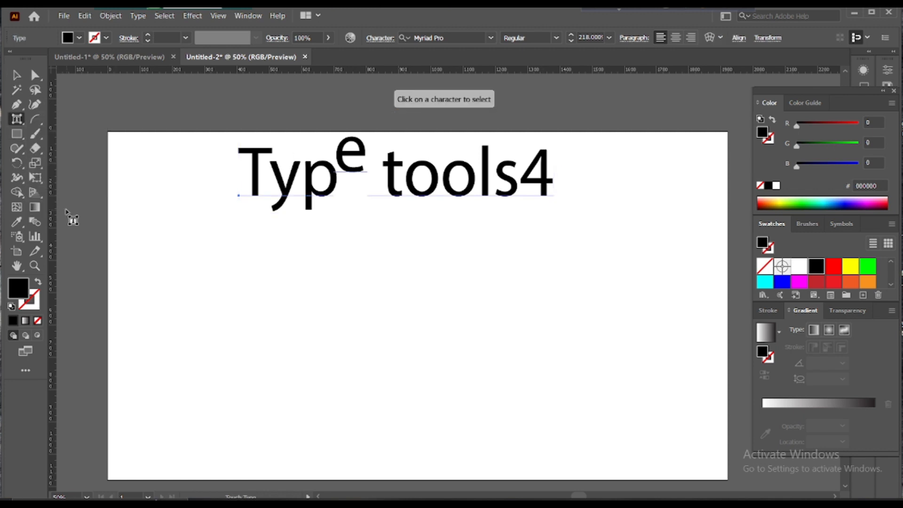
left_click(546, 186)
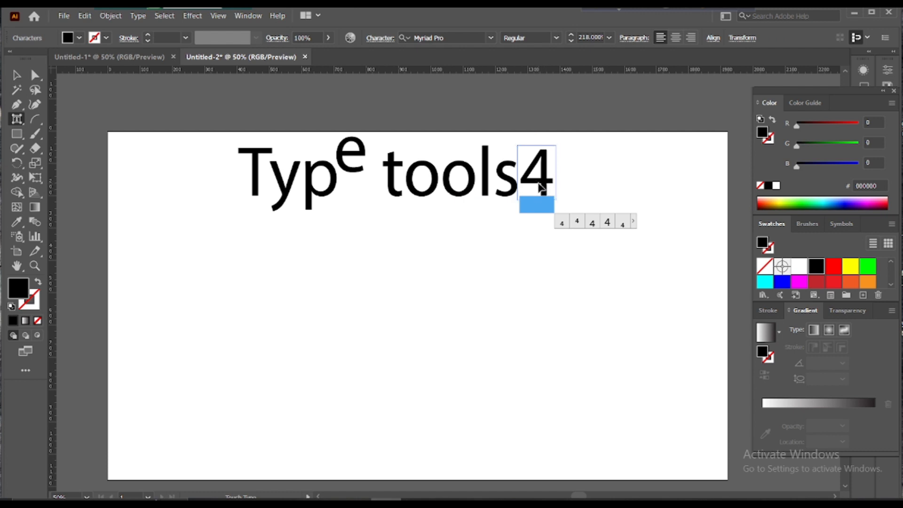
left_click_drag(537, 183, 535, 164)
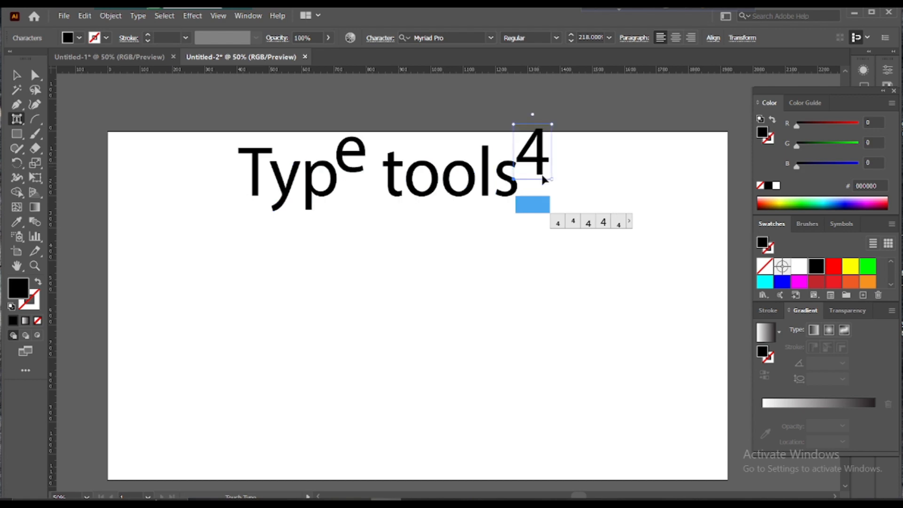
left_click(586, 195)
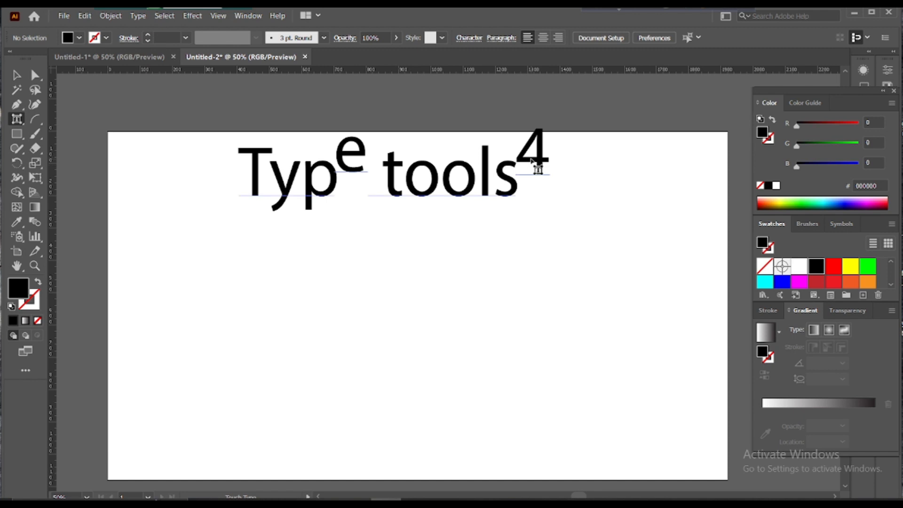
- Lower the "4" below the title's baseline like a subscript and deselect it
left_click(532, 202)
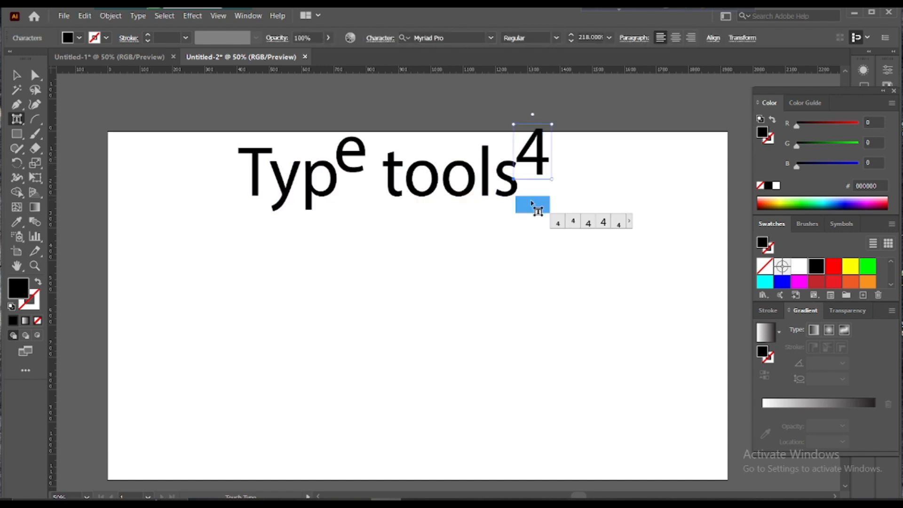
left_click_drag(540, 167, 537, 216)
left_click(489, 251)
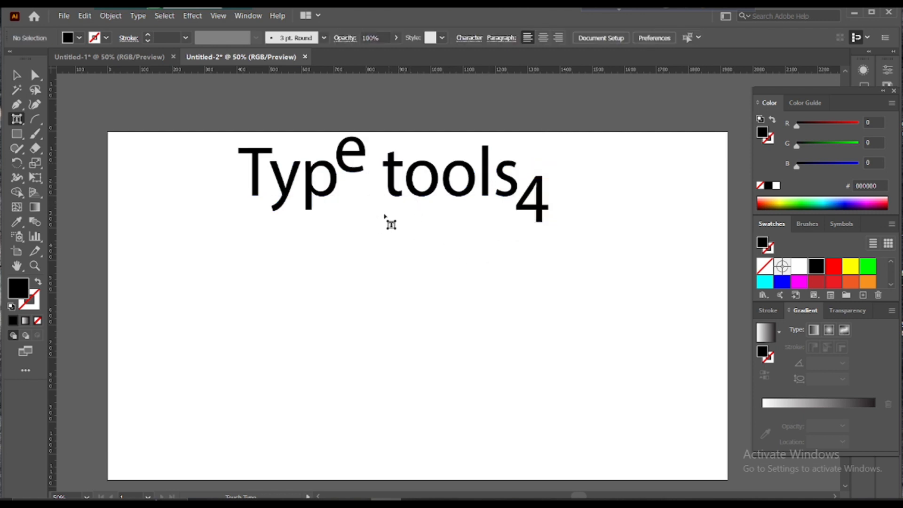
- Slightly enlarge the first "o" of "tools" in the title with the Touch Type tool, adjust its position and deselect it
left_click(421, 194)
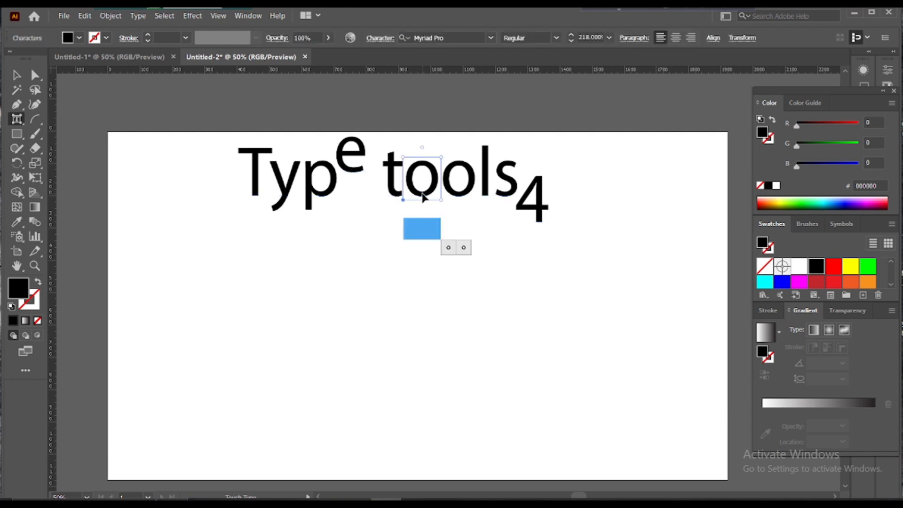
mouse_move(423, 197)
left_mouse_down()
mouse_move(423, 216)
mouse_move(420, 183)
mouse_move(421, 194)
left_mouse_up()
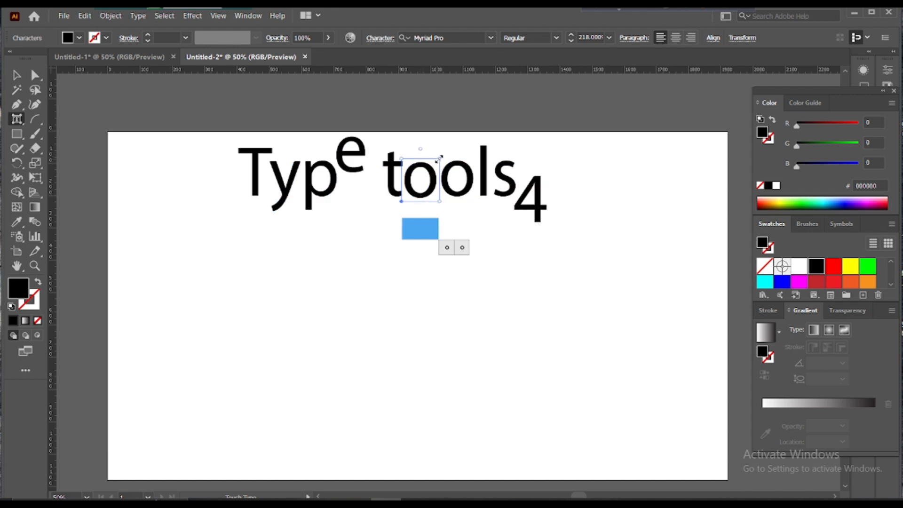
left_click_drag(443, 156, 457, 155)
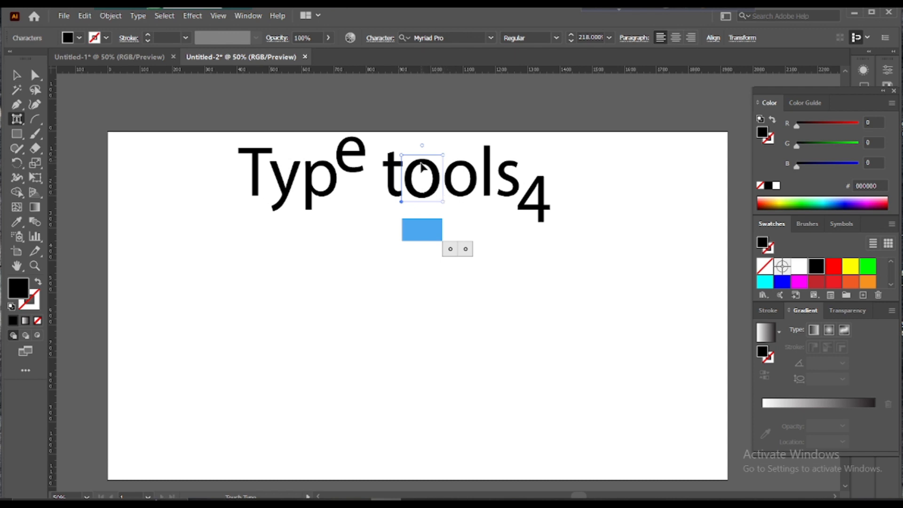
mouse_move(421, 165)
left_mouse_down()
mouse_move(423, 157)
mouse_move(423, 168)
left_mouse_up()
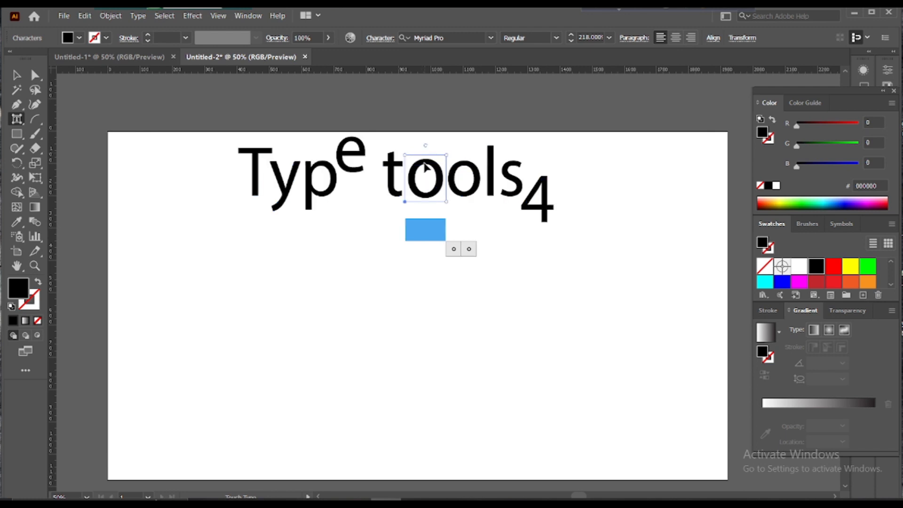
left_click(467, 207)
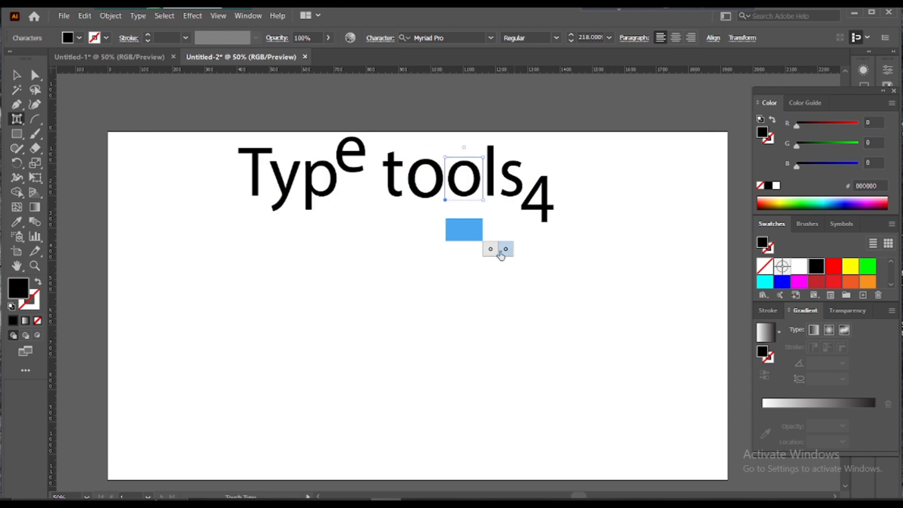
left_click(475, 228)
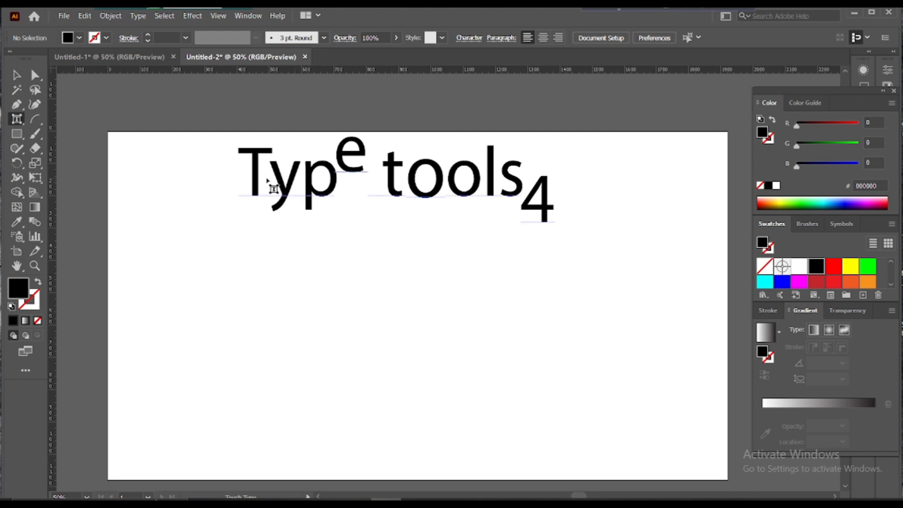
- Shift the "T" of "Type" slightly below the title's baseline with the Touch Type tool
left_click(254, 178)
left_click_drag(254, 151, 254, 176)
left_click(284, 249)
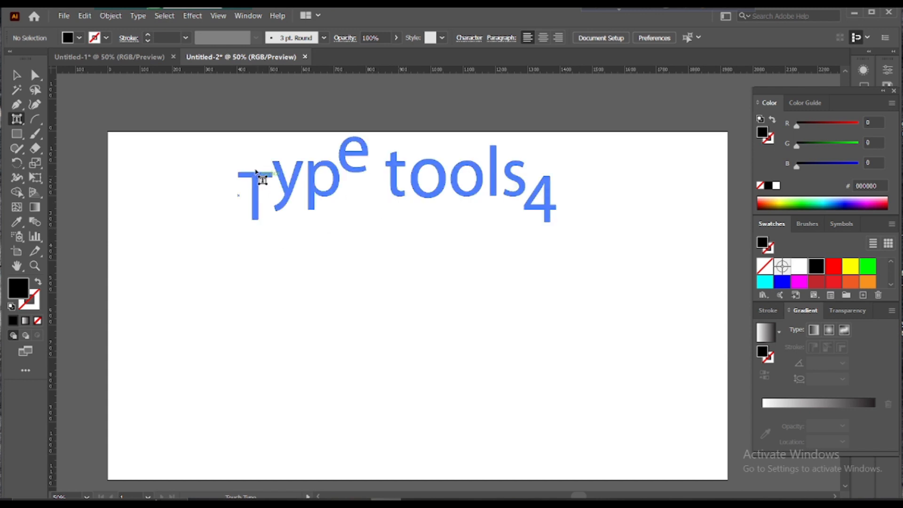
left_click_drag(256, 172, 256, 167)
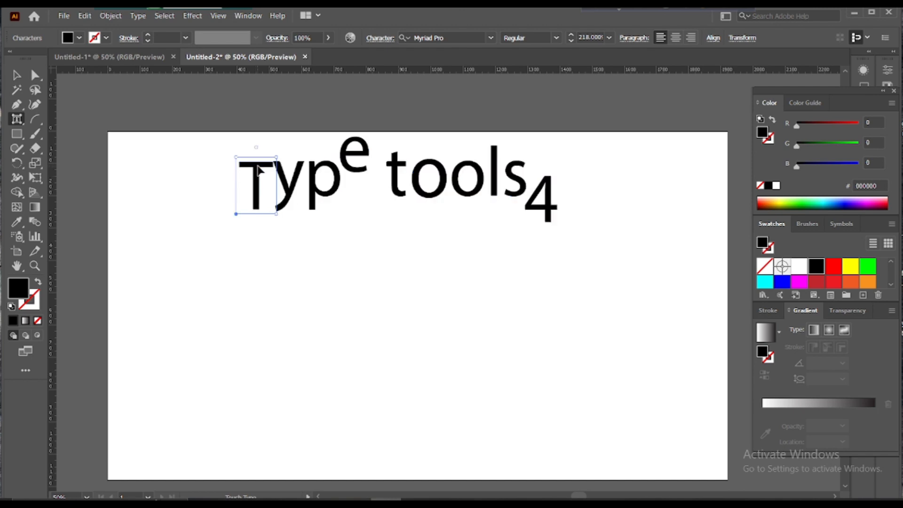
- Lower the raised "e" of "Type" back onto the title's baseline with the Touch Type tool and deselect it
left_click(351, 156)
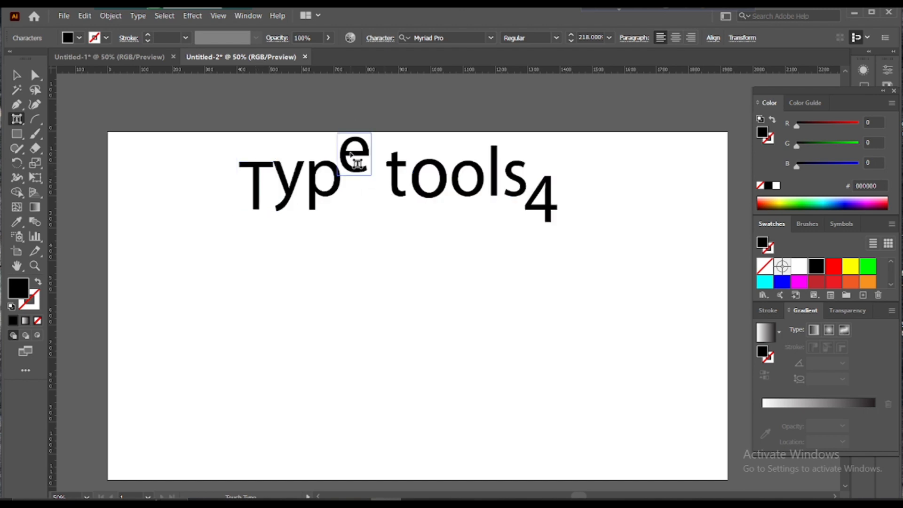
left_click_drag(351, 155, 363, 226)
left_click(417, 215)
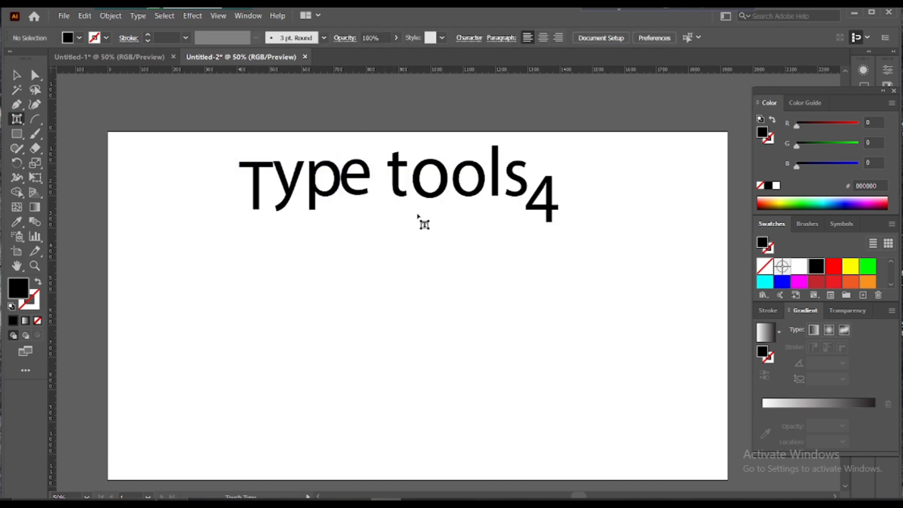
- Raise the "4" at the end of the title above the baseline with the Touch Type tool and clear the selection
left_click(540, 186)
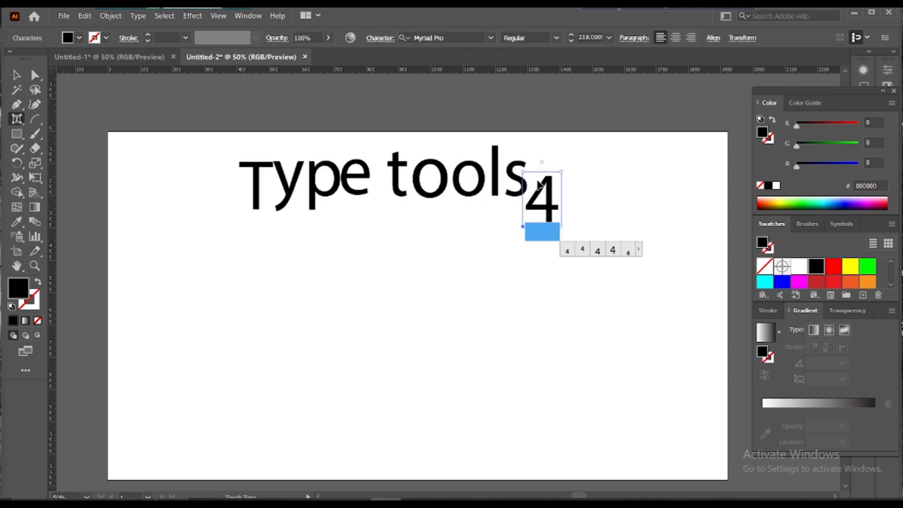
left_click_drag(542, 190, 539, 149)
left_click(520, 214)
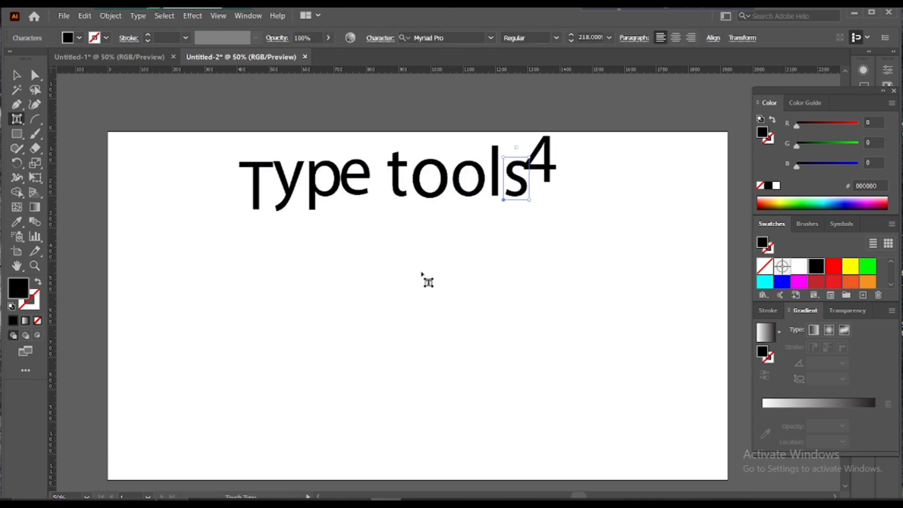
left_click(201, 203)
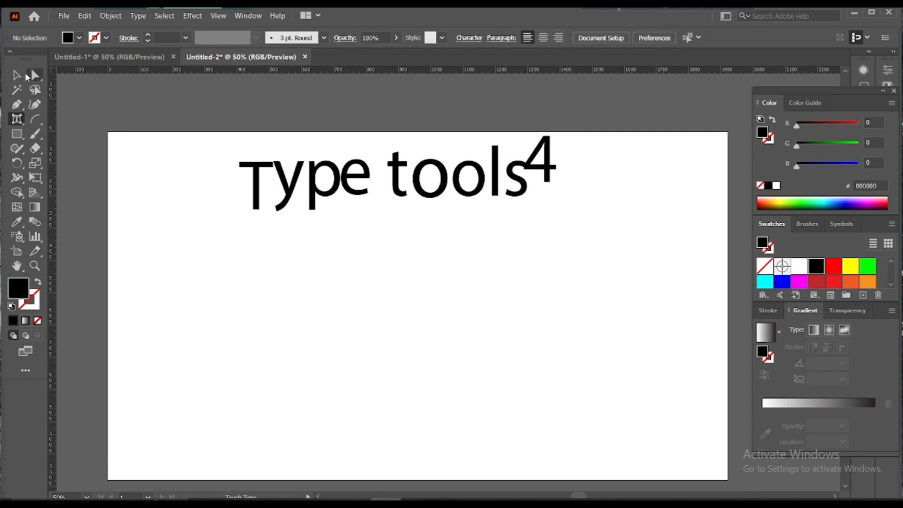
- Move the whole title slightly down on the artboard with the Selection tool and deselect it
left_click(17, 76)
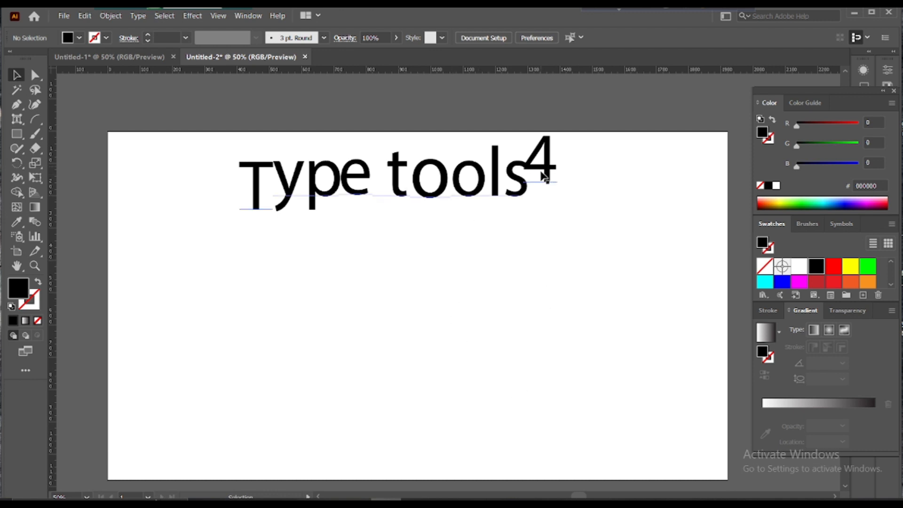
mouse_move(548, 176)
left_mouse_down()
mouse_move(581, 204)
mouse_move(547, 181)
left_mouse_up()
left_click(587, 175)
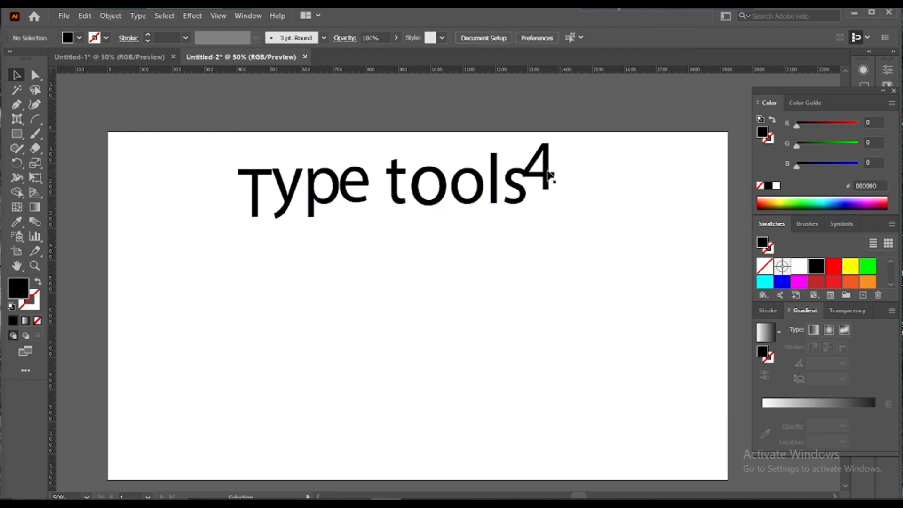
- Delete the "4" from the end of the title by selecting that character with the Touch Type tool
left_click(17, 119)
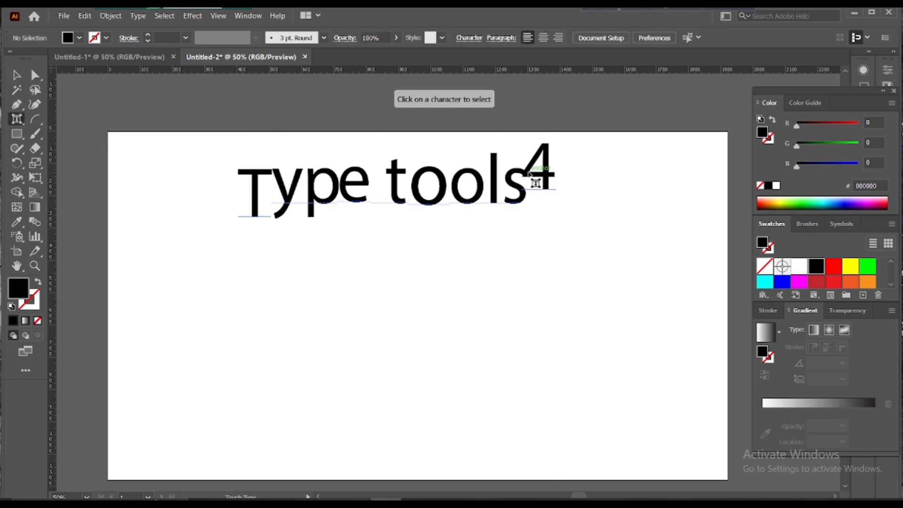
left_click(555, 180)
left_click_drag(549, 180, 564, 194)
key("BackSpace")
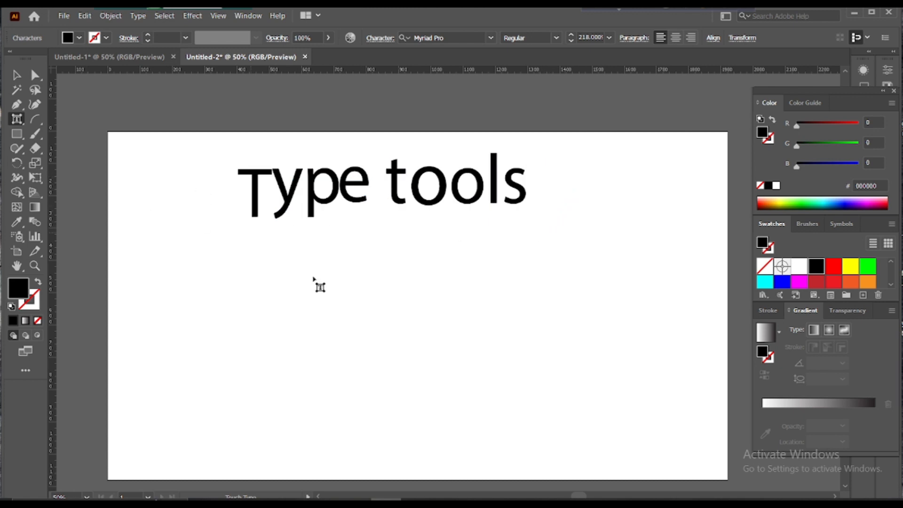
left_click(18, 77)
left_click(403, 309)
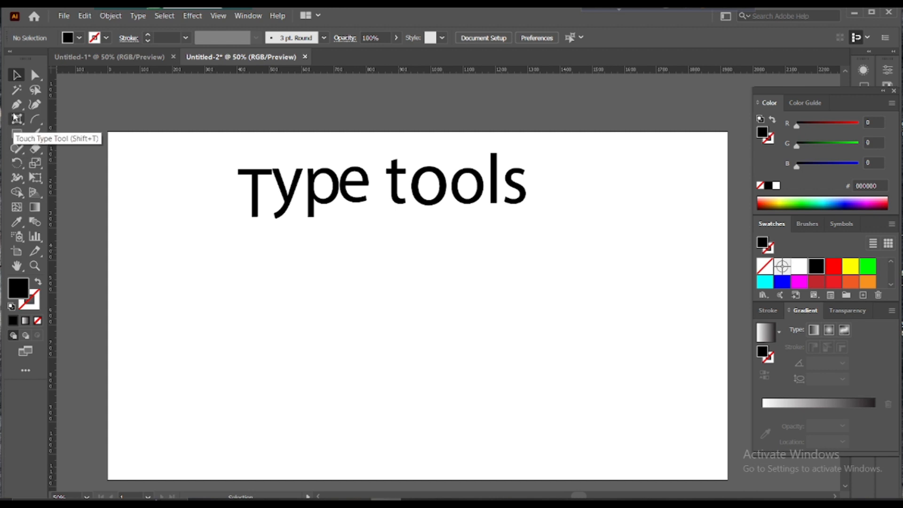
- Add the point text "End" below the title with the regular Type tool
left_click_drag(15, 119, 45, 119)
left_click(355, 295)
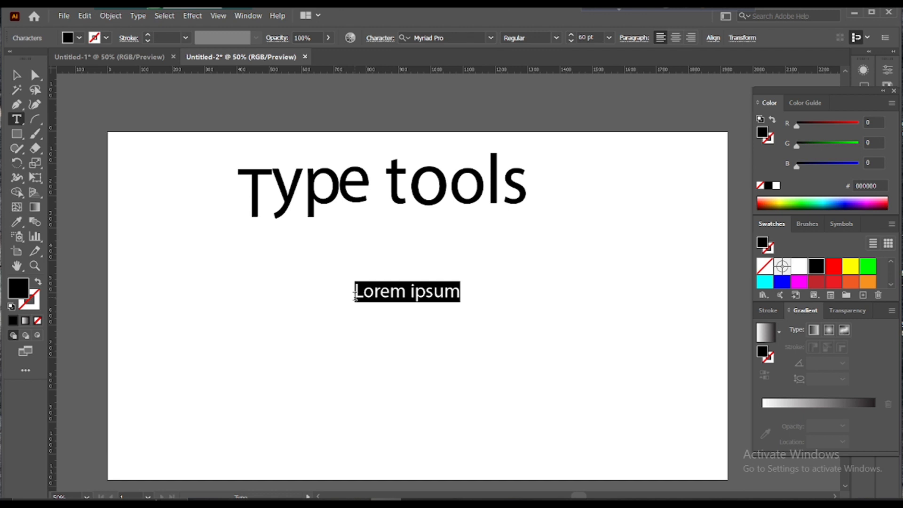
type("En")
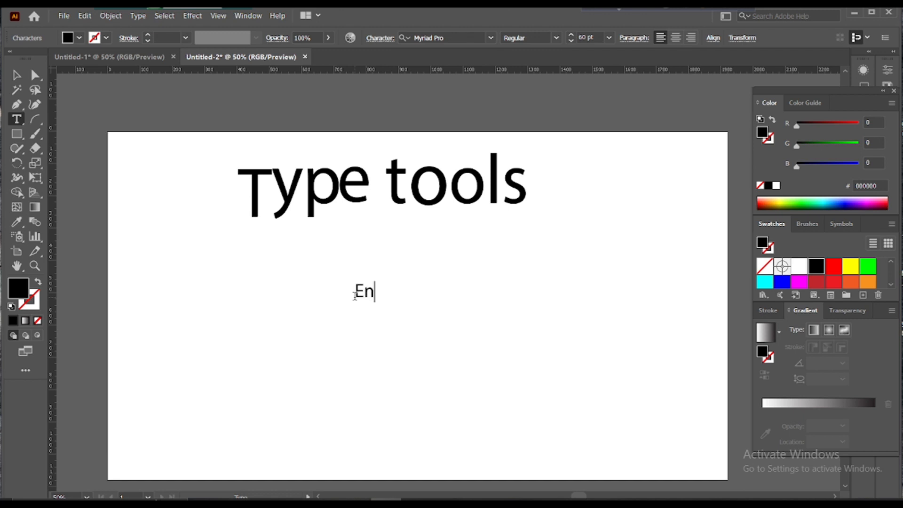
type("d")
- Enlarge and widen the "End" text to a font size of about 383 pt and center it beneath the title
left_click(18, 79)
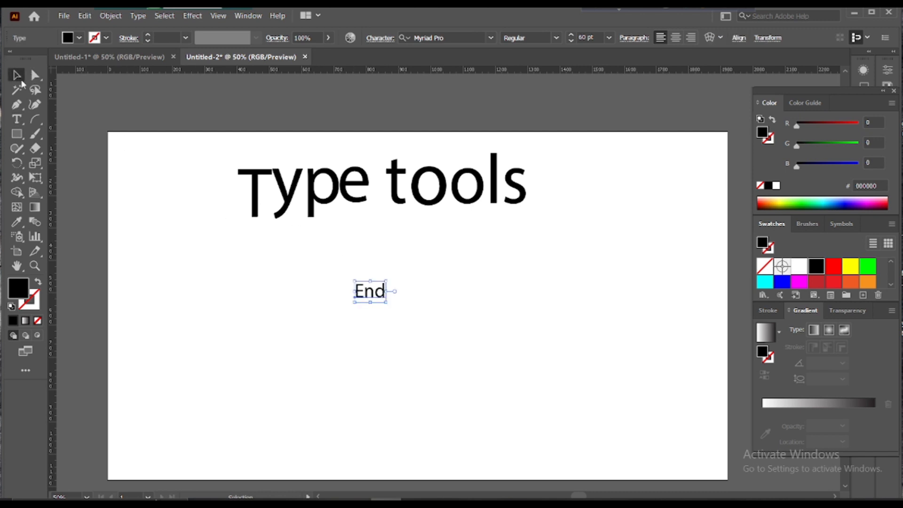
left_click_drag(388, 303, 671, 417)
left_click_drag(528, 340, 400, 314)
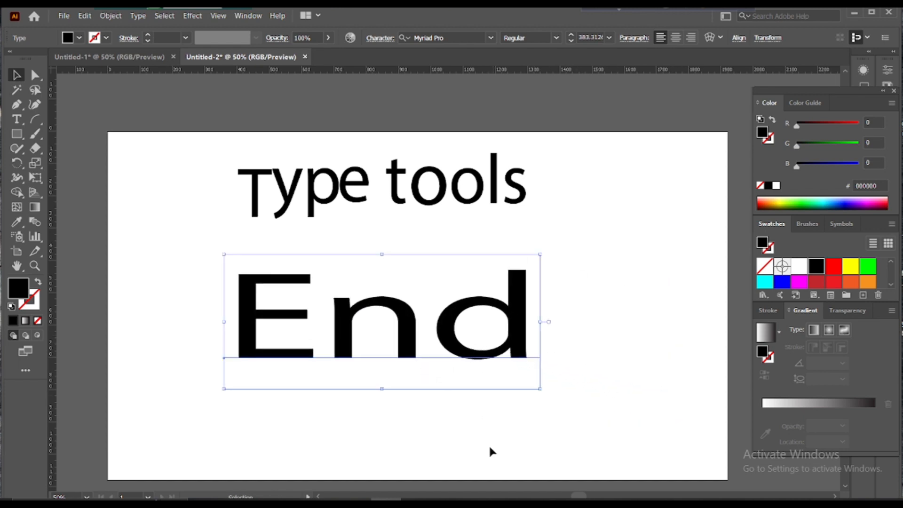
left_click(447, 503)
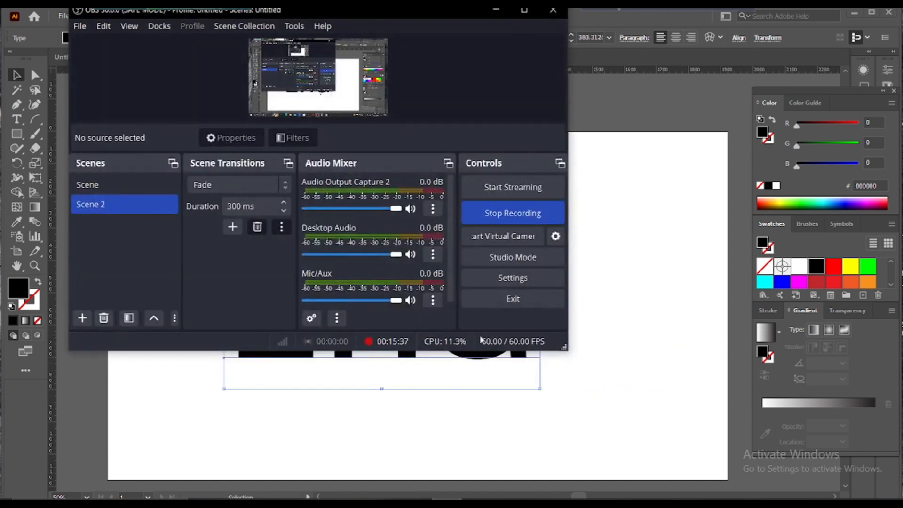